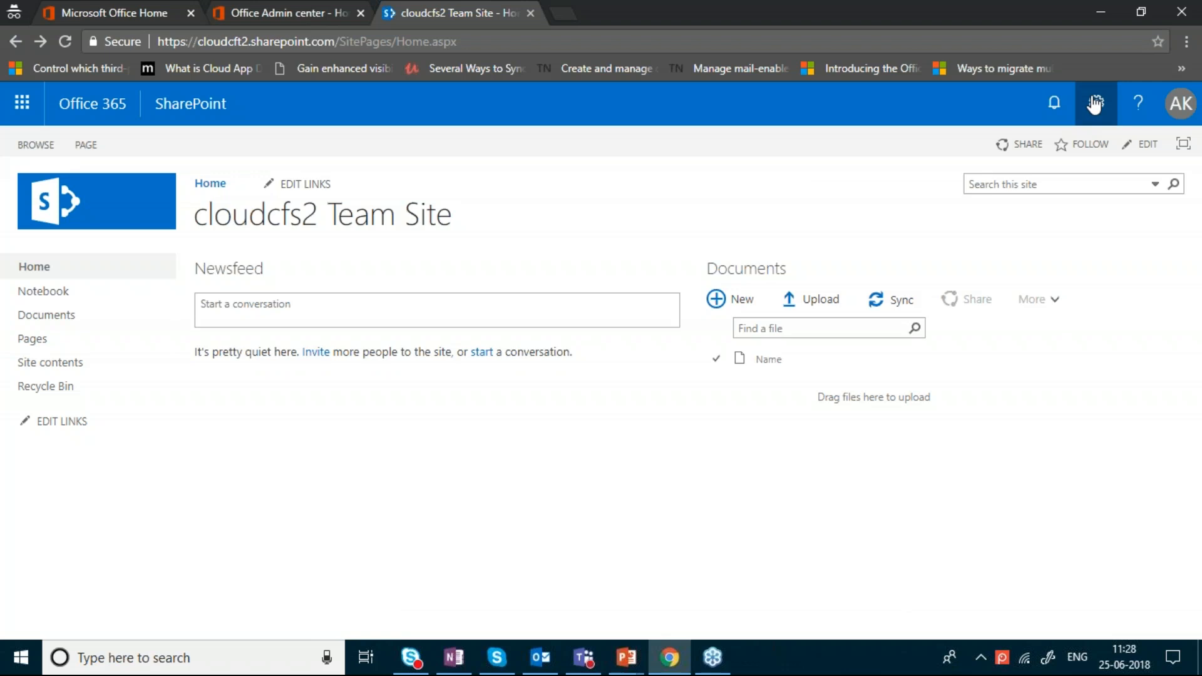
Open the site's title, description and logo settings and set the title to CloudCFS
left_click(1009, 418)
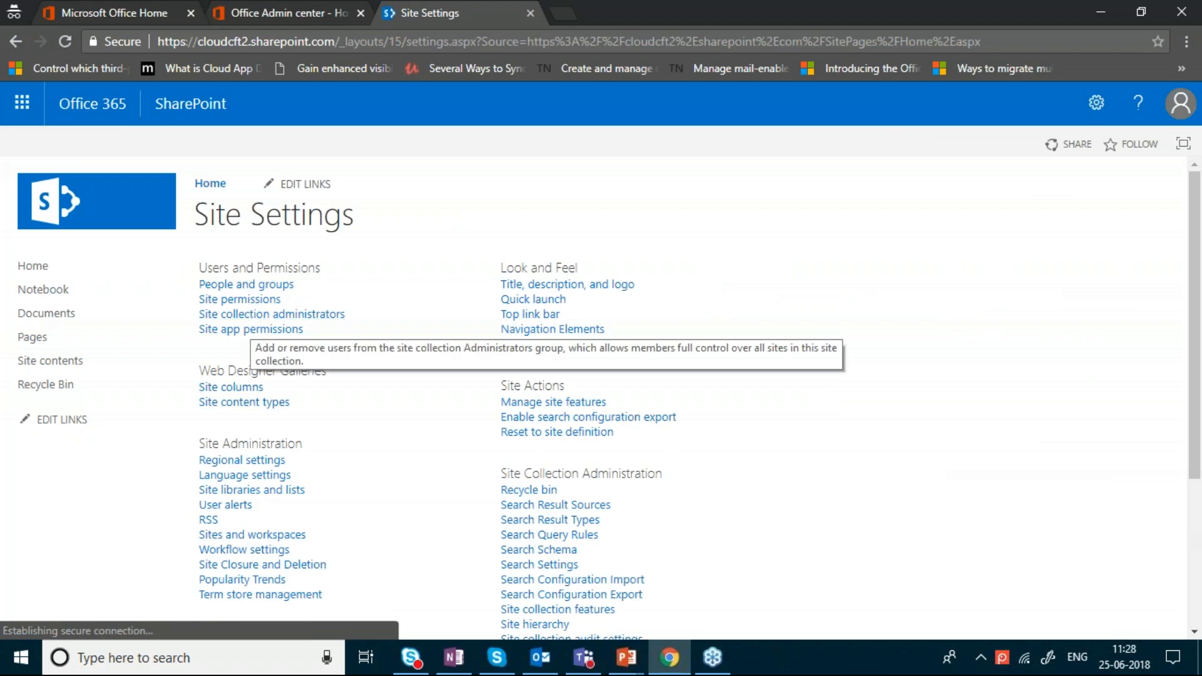
left_click(567, 284)
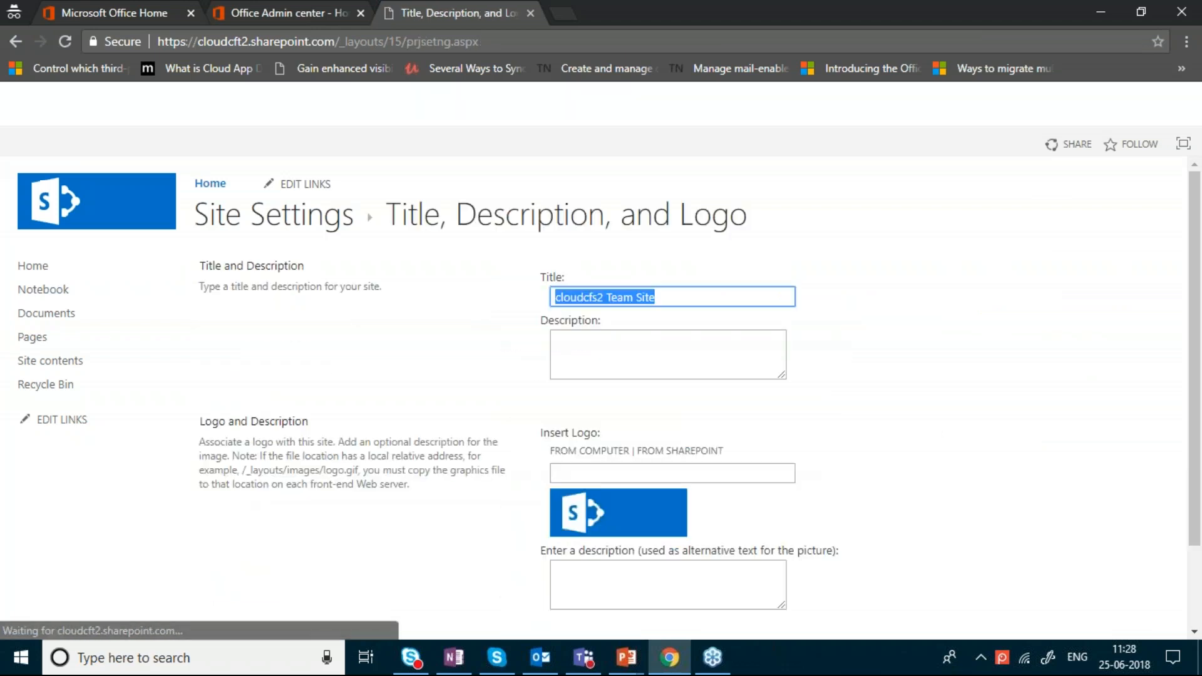
triple_click(651, 297)
key("BackSpace")
type("Clou")
key("BackSpace")
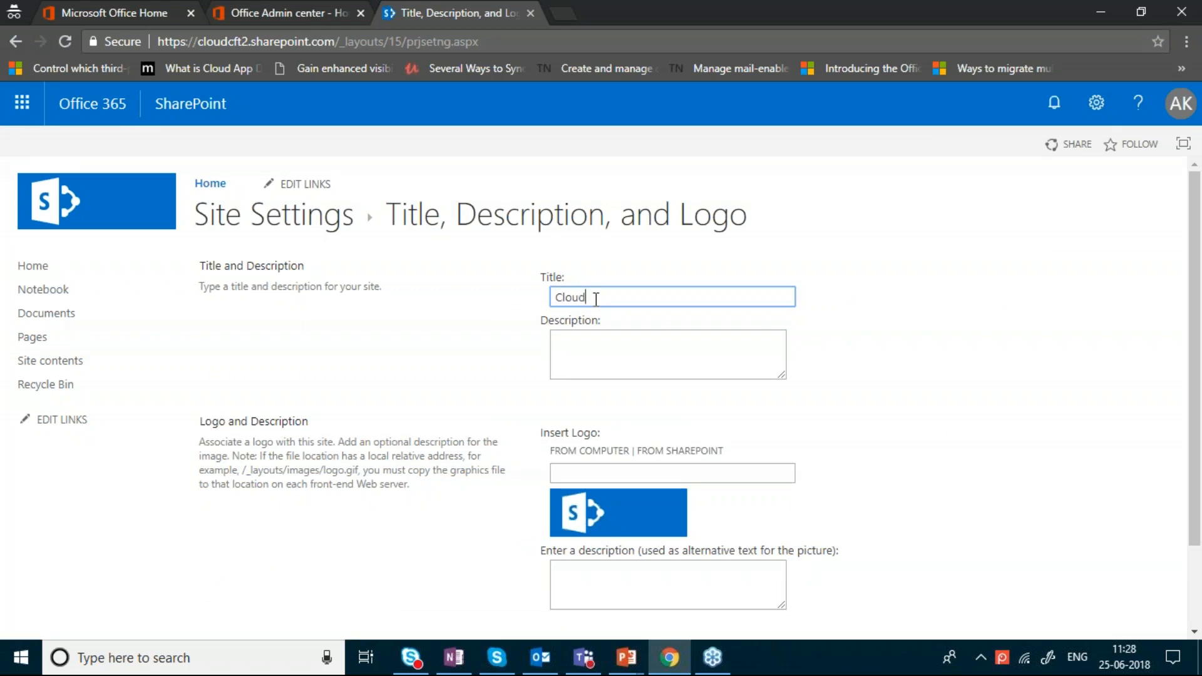
type("dCFS")
key("Tab")
key("Tab")
key("Tab")
left_click(818, 440)
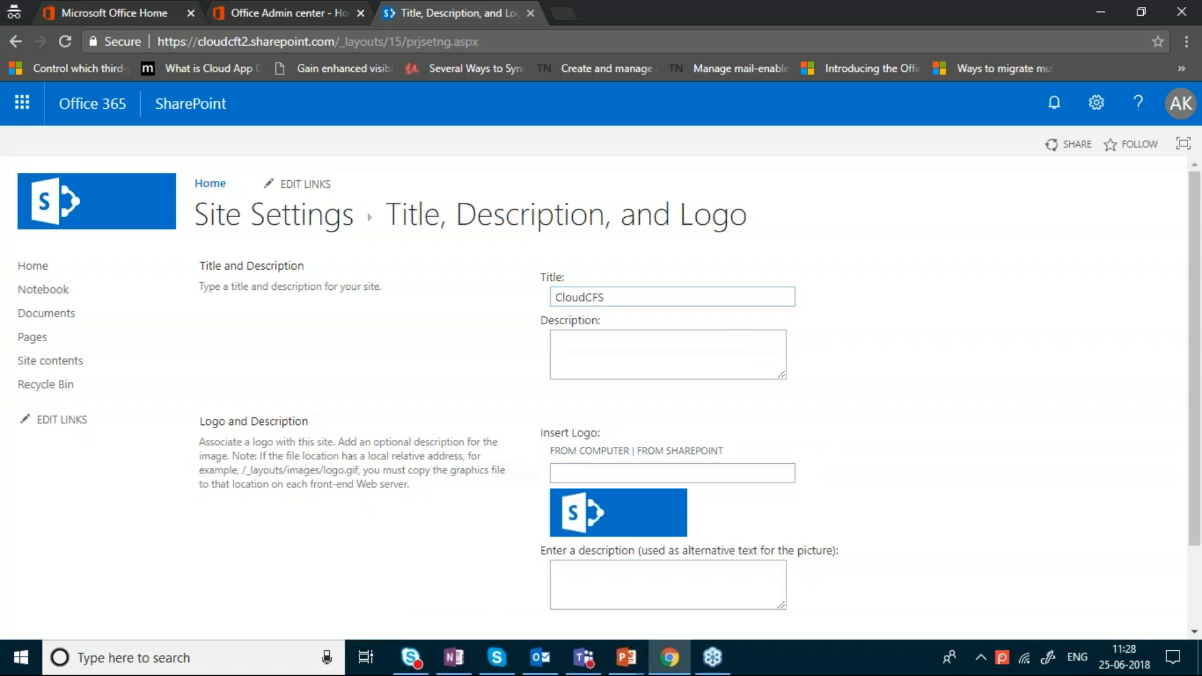
left_click(573, 473)
scroll(1197, 364, "down", 1)
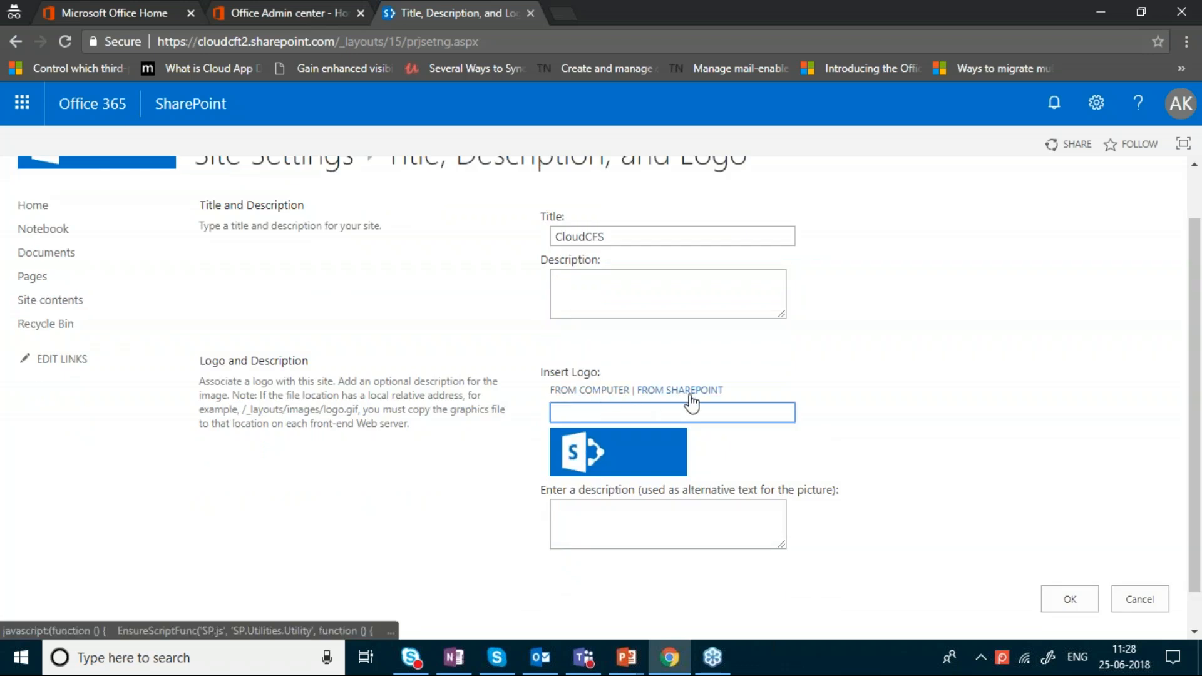
left_click(589, 400)
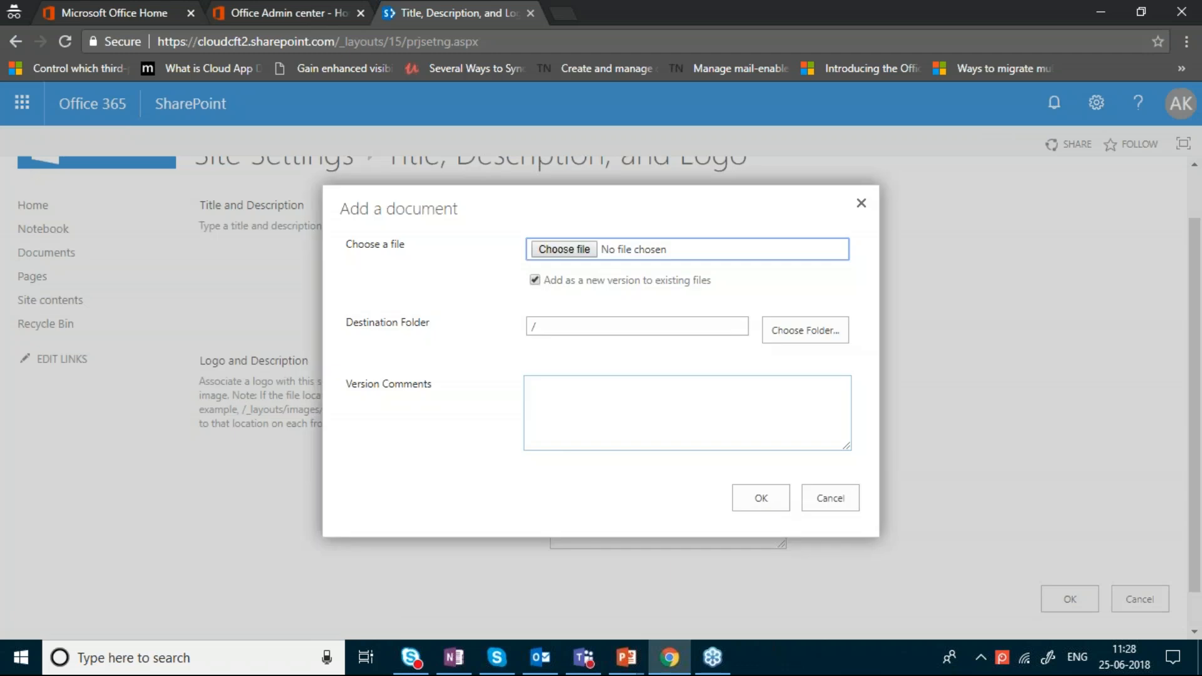
left_click(551, 249)
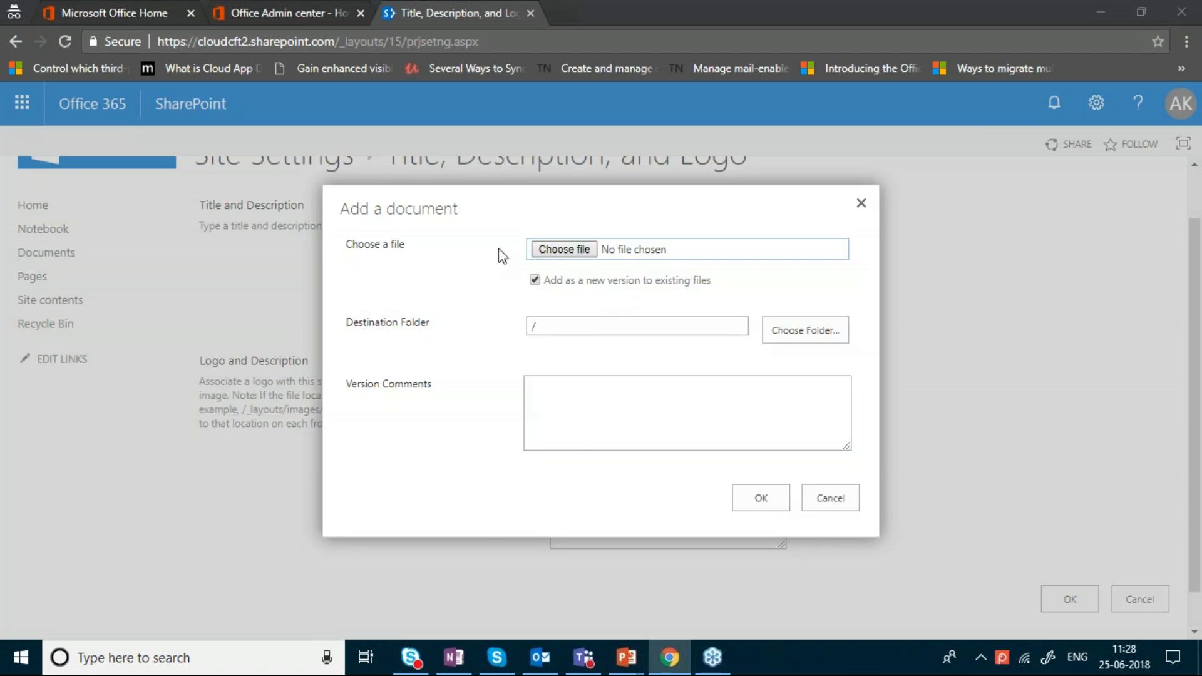
left_click(581, 13)
left_click(862, 203)
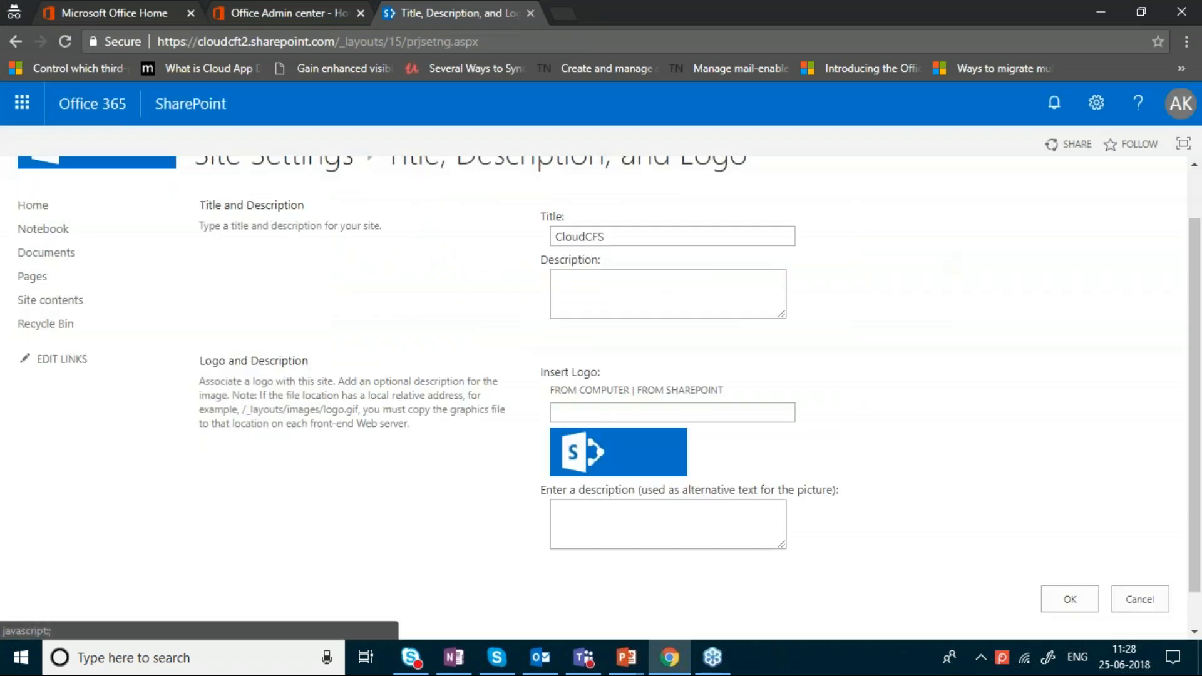
Save the title settings and return to the site's home page
scroll(1198, 376, "down", 1)
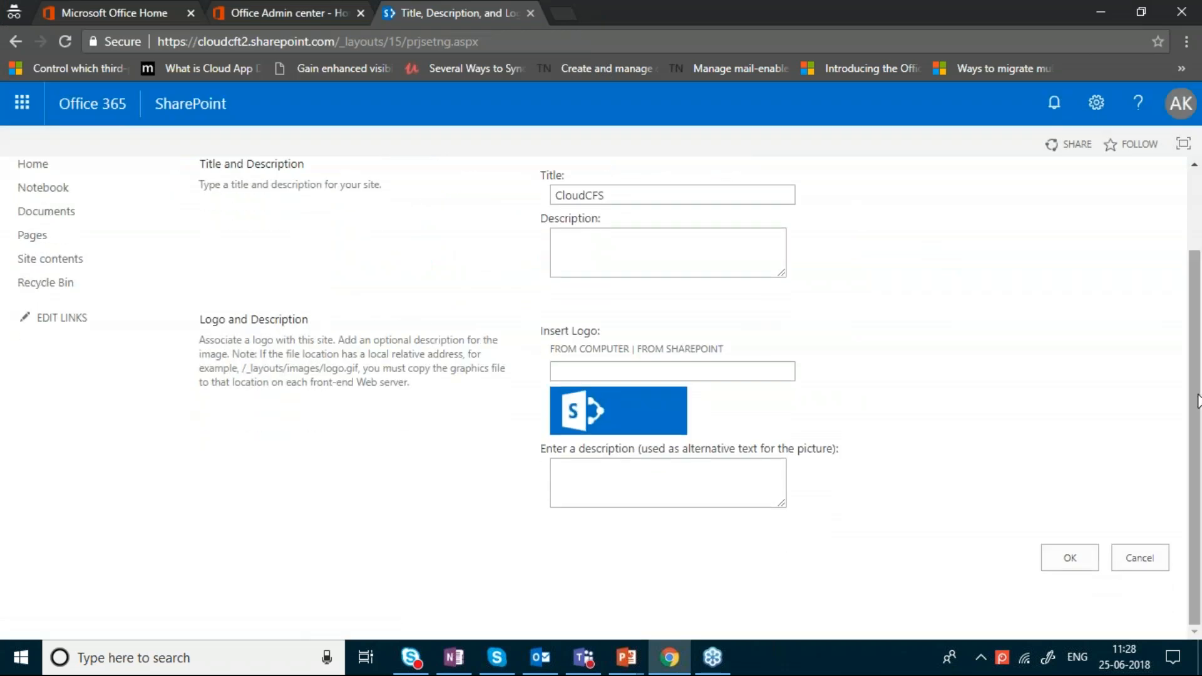
left_click(5, 664)
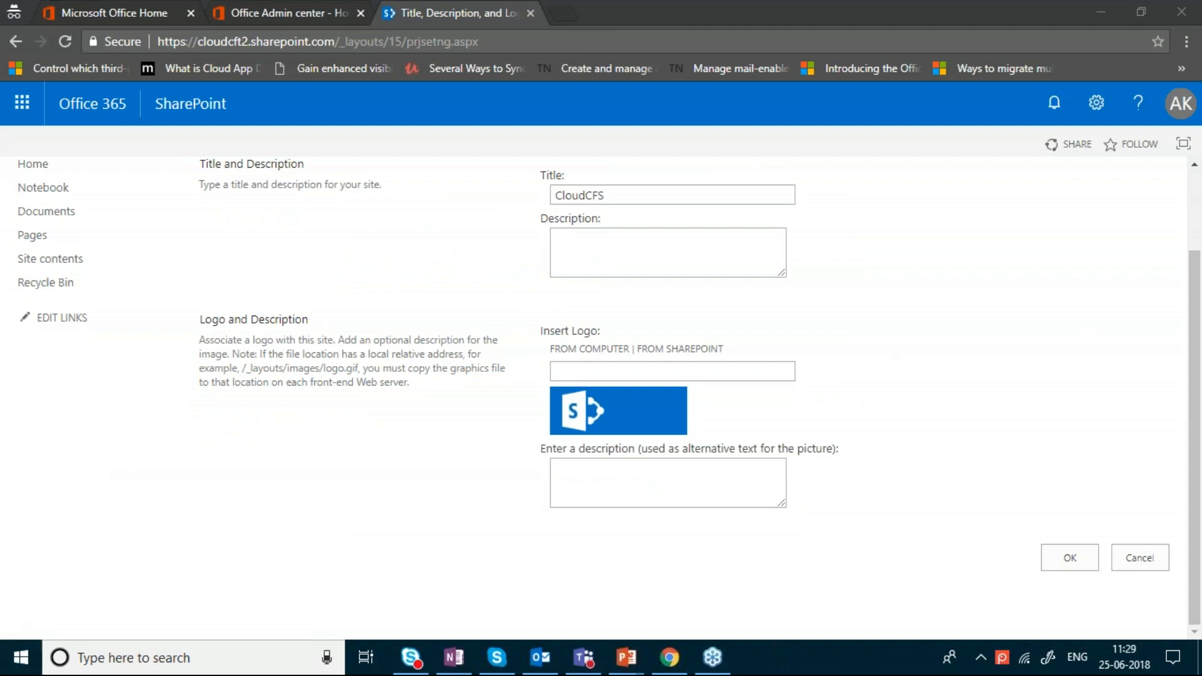
left_click(1071, 557)
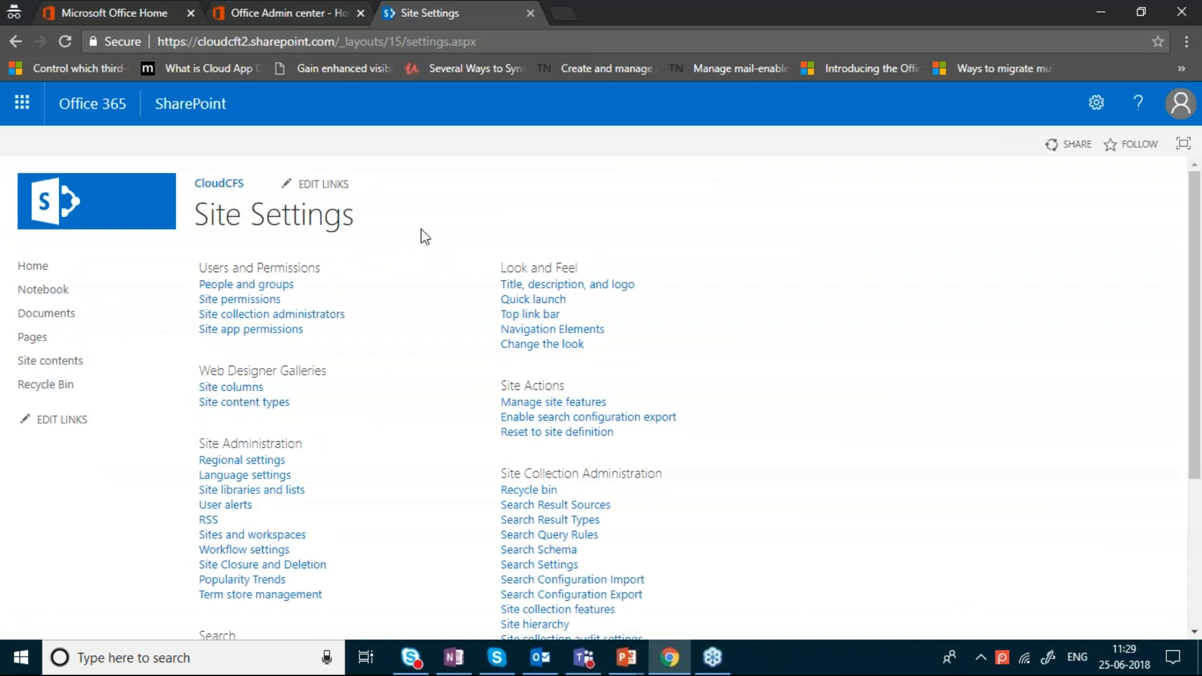
left_click(46, 270)
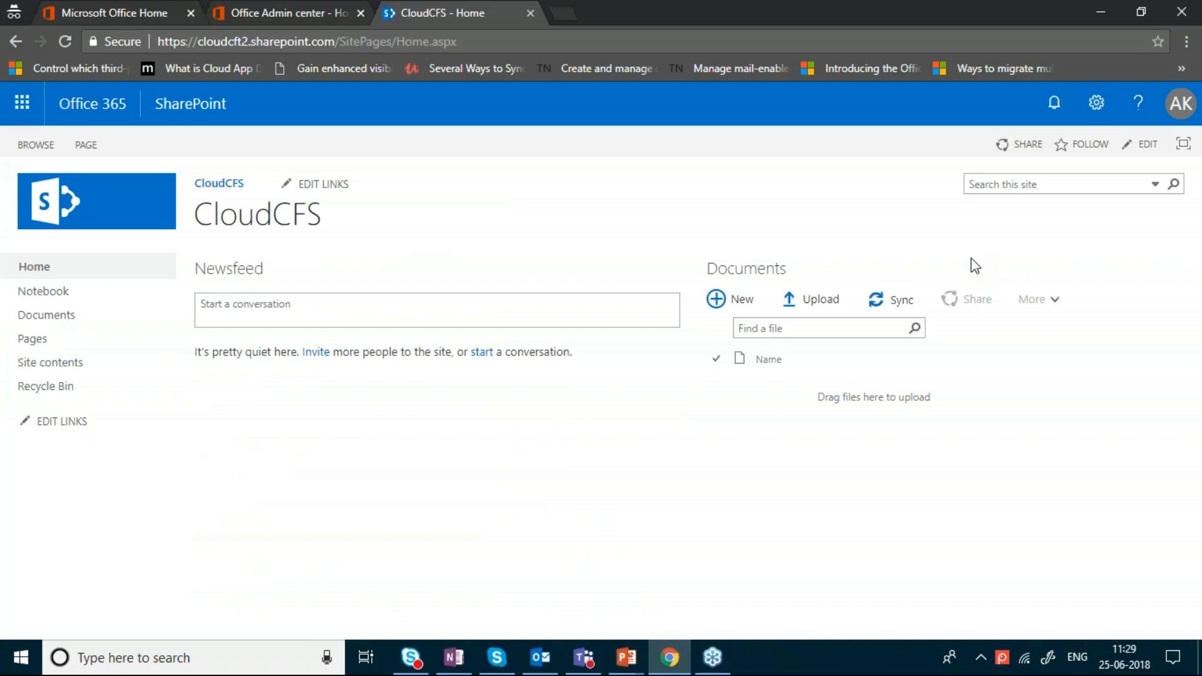
Change the site's look to the Blossom theme, keep it after the preview, and return to the home page
left_click(1094, 104)
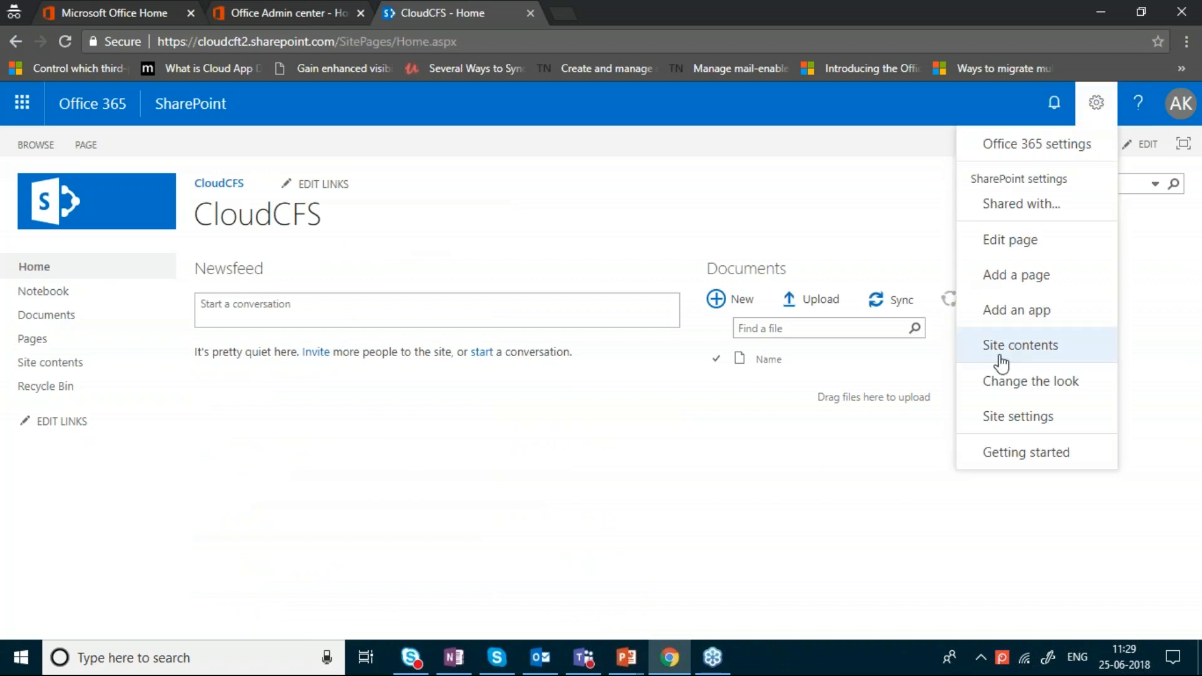
left_click(1002, 411)
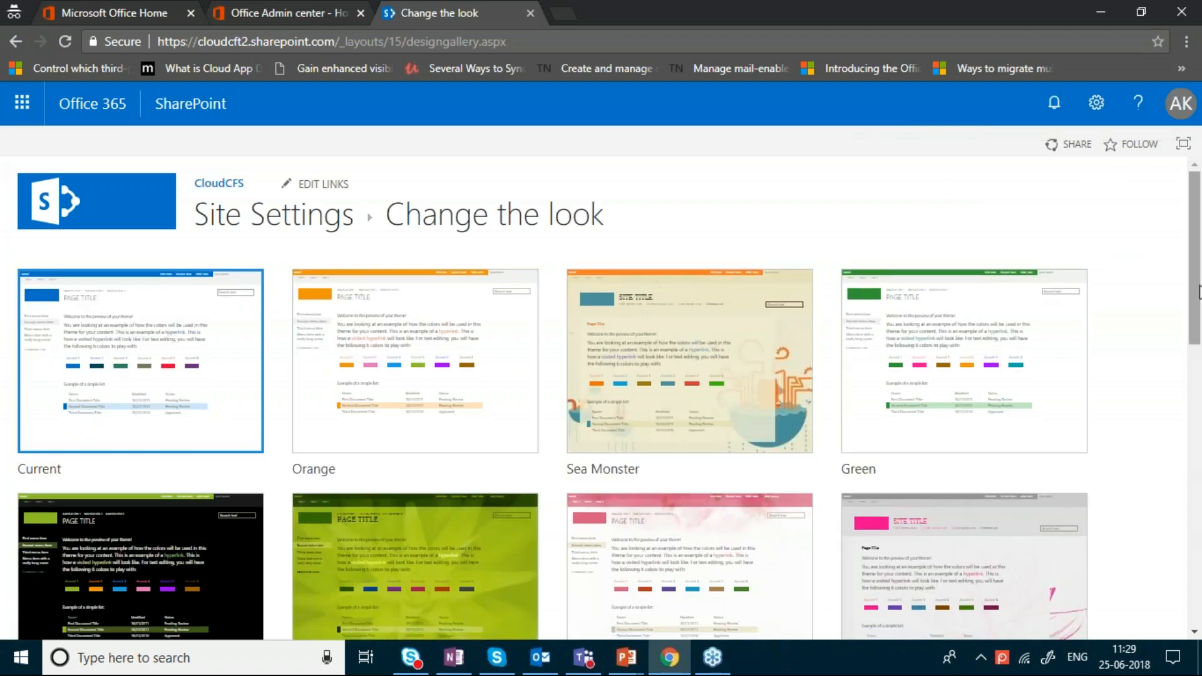
mouse_move(1196, 300)
left_mouse_down()
mouse_move(1198, 514)
mouse_move(1189, 346)
left_mouse_up()
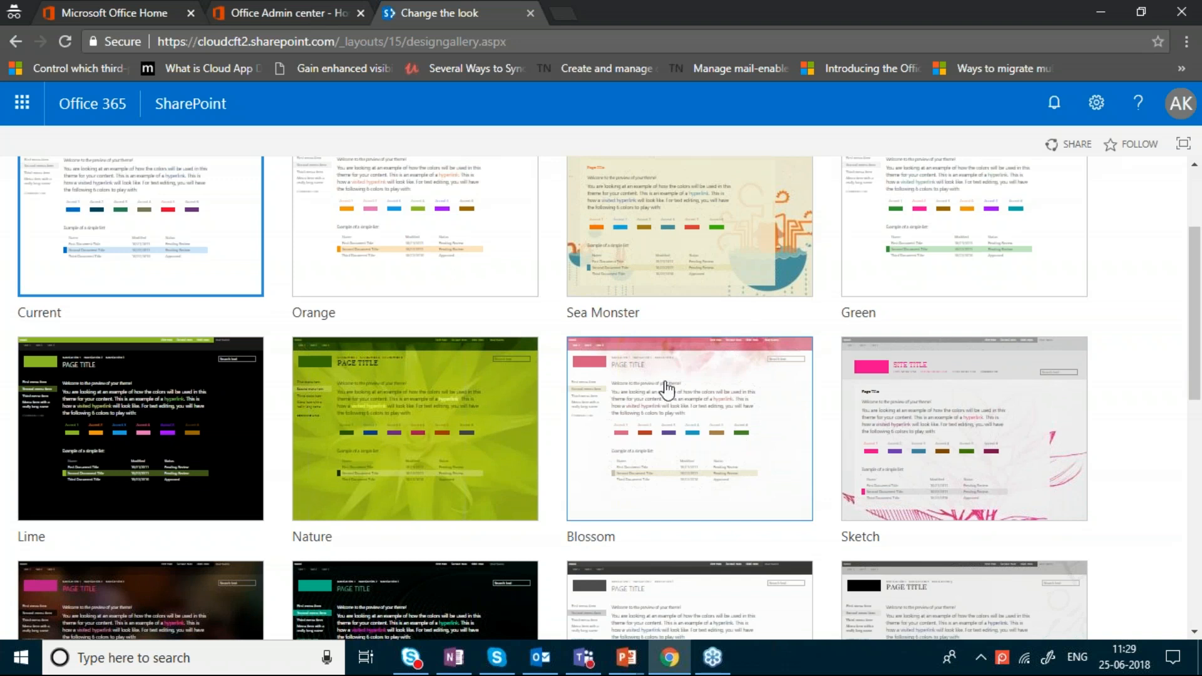
left_click(676, 457)
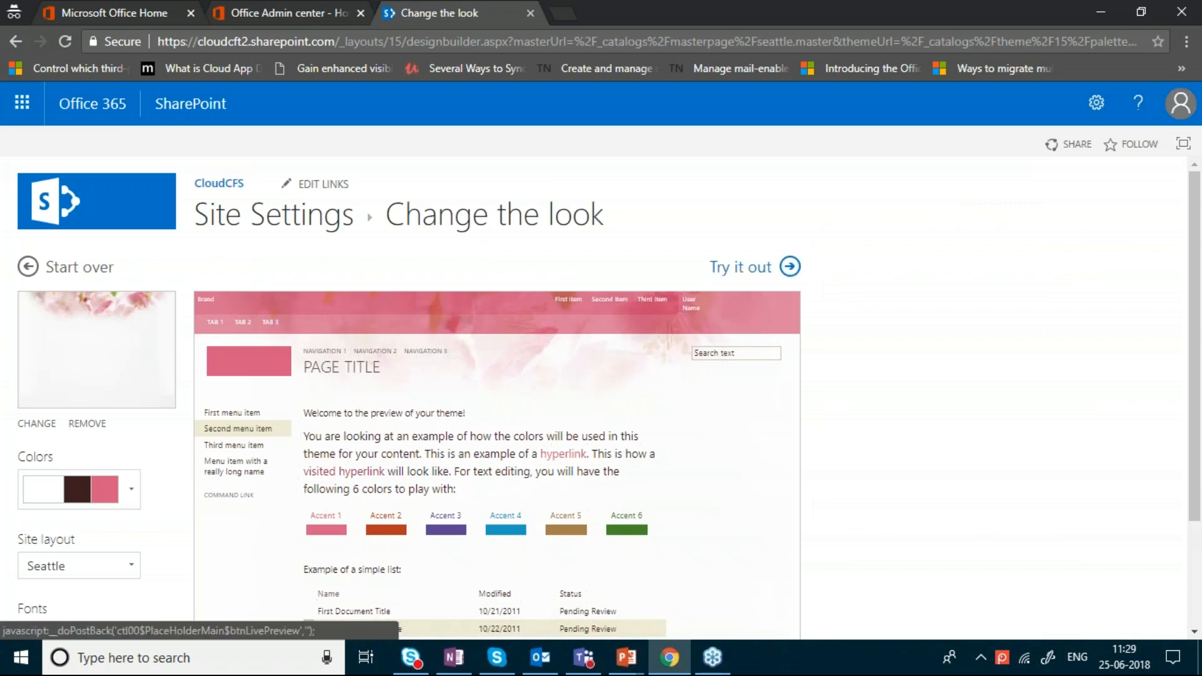
left_click(790, 267)
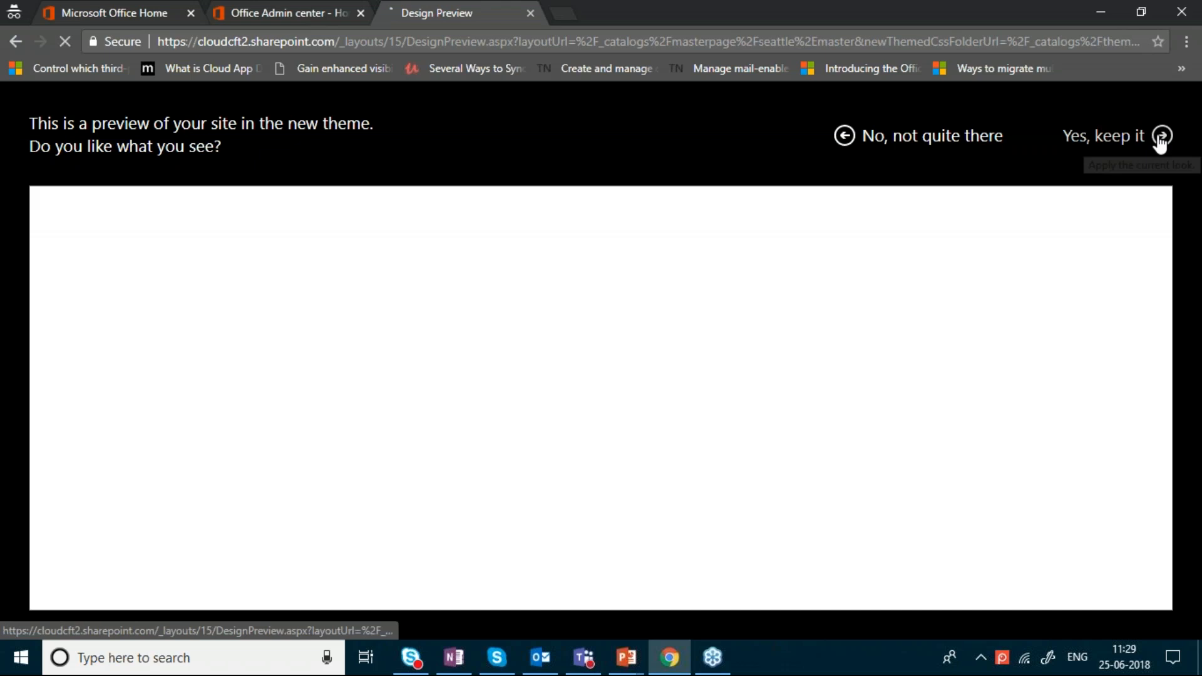
left_click(1159, 139)
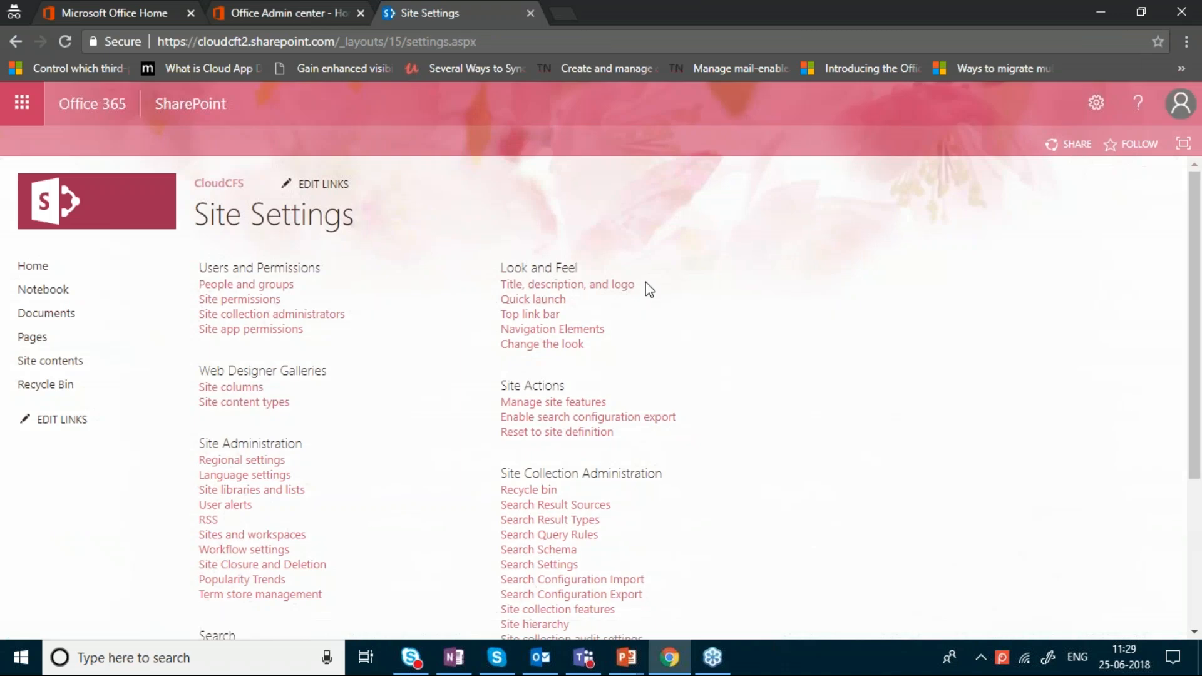
left_click(47, 274)
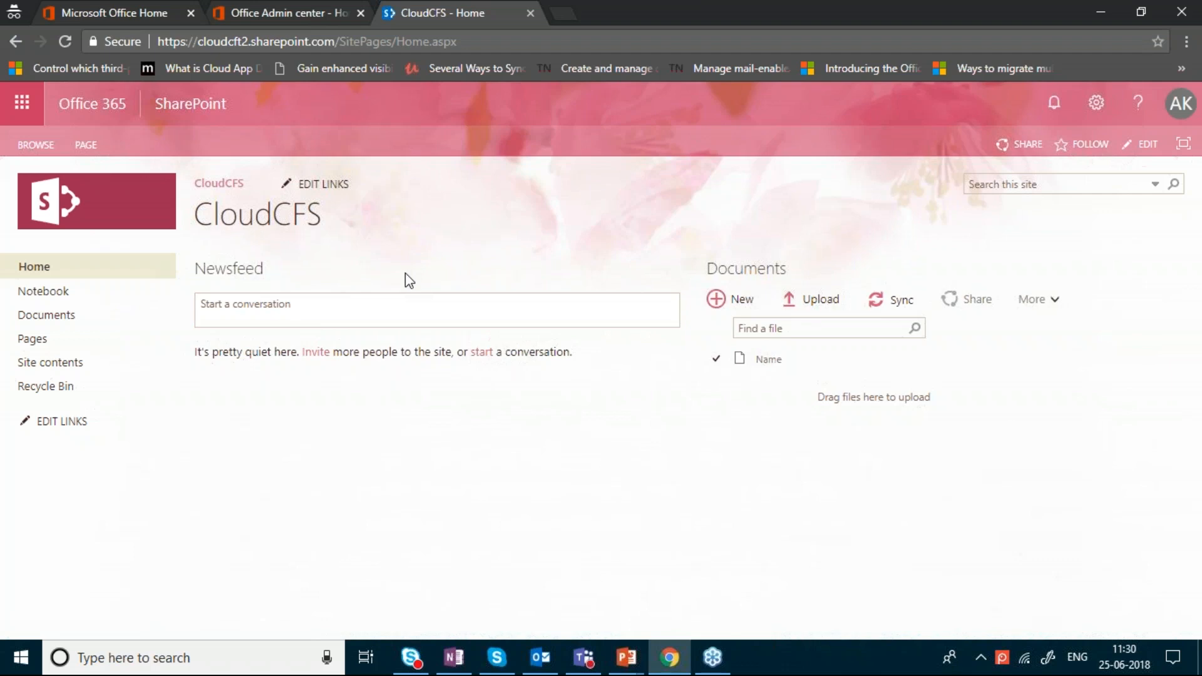
key("alt+Tab")
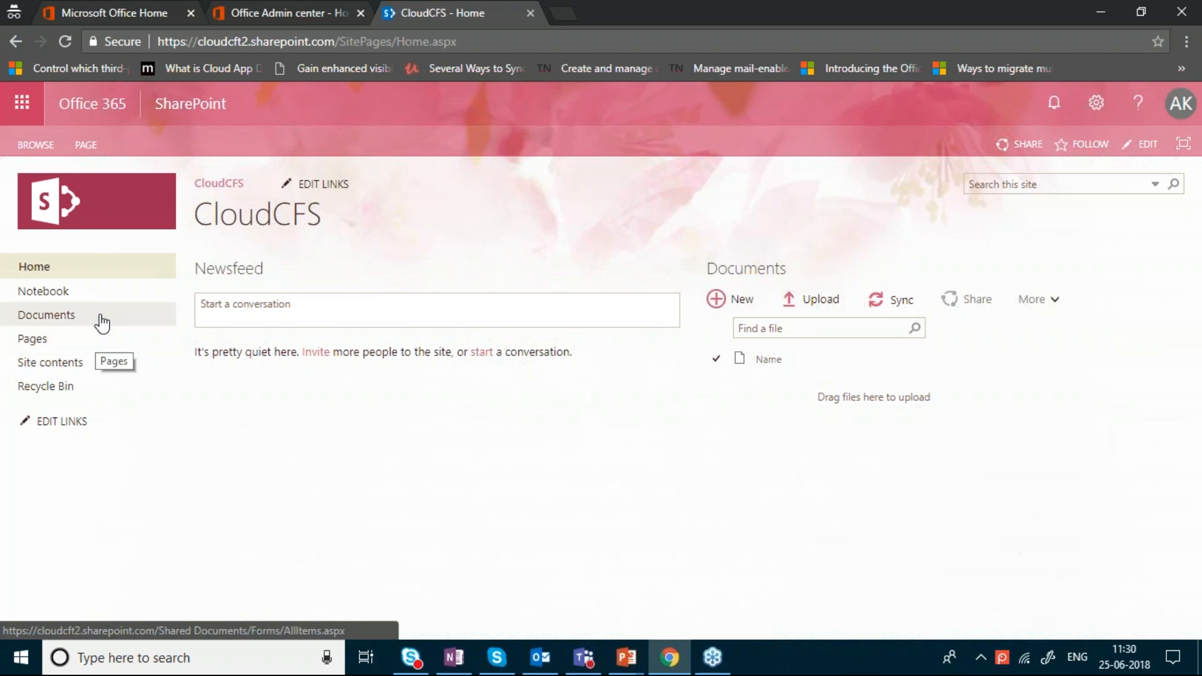
Start a new subsite from the site contents, with the title Marketing and the URL name marketing
left_click(45, 381)
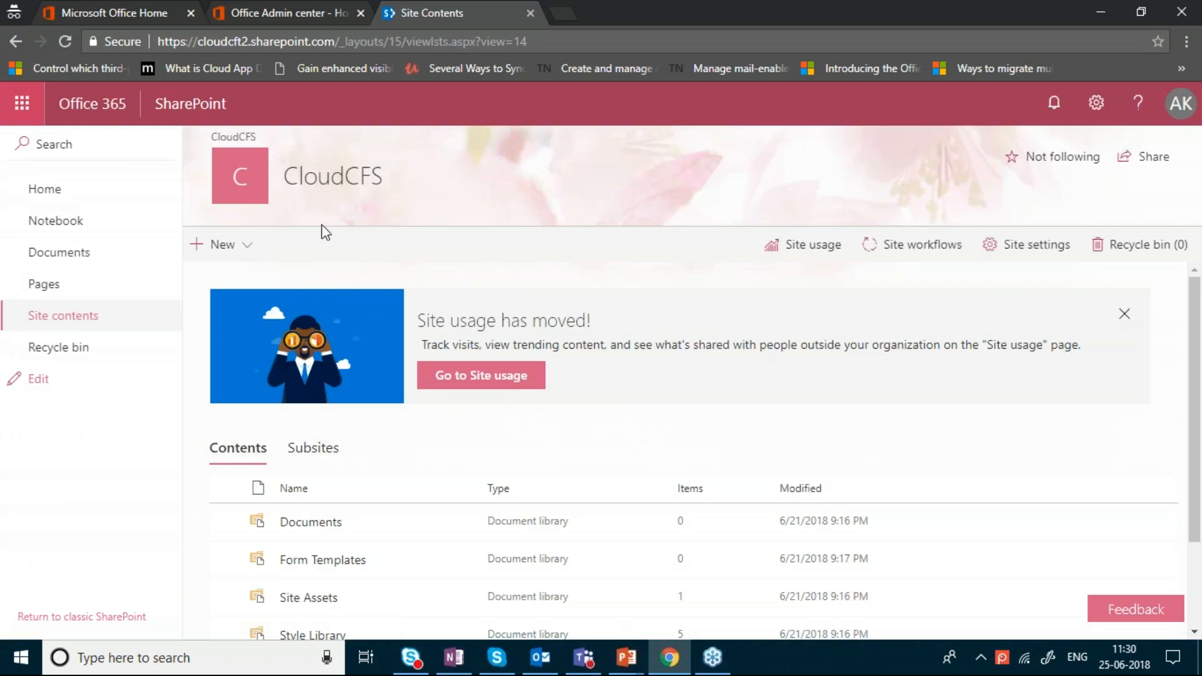
left_click(313, 448)
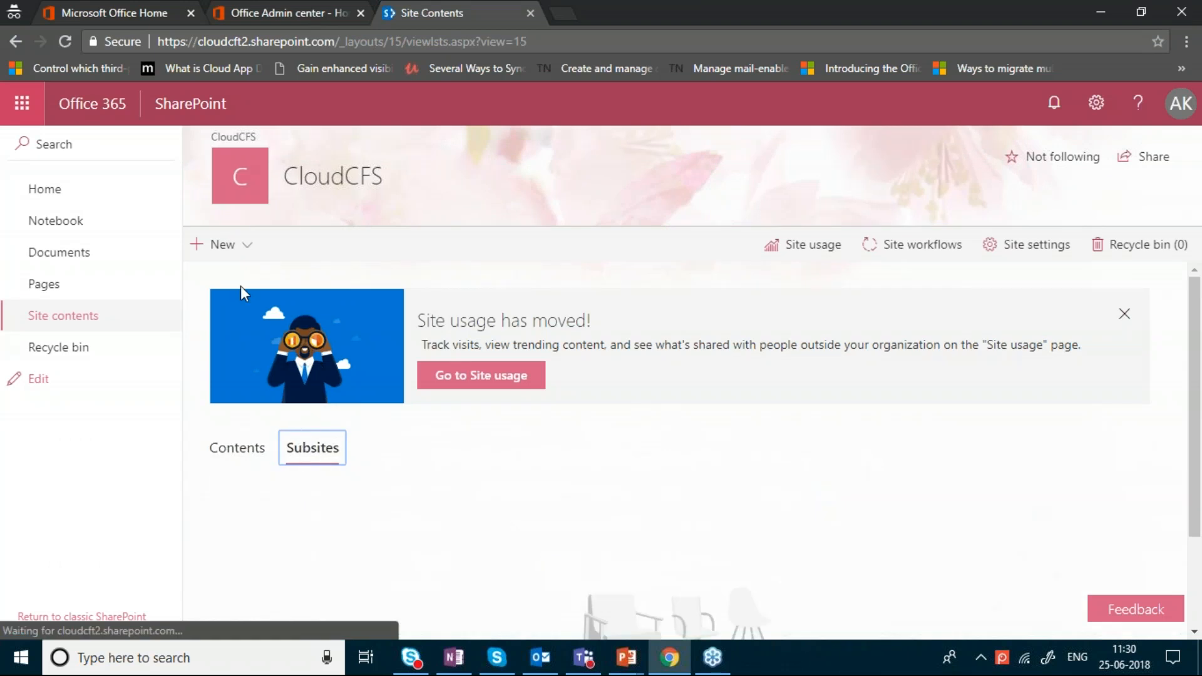
left_click(213, 244)
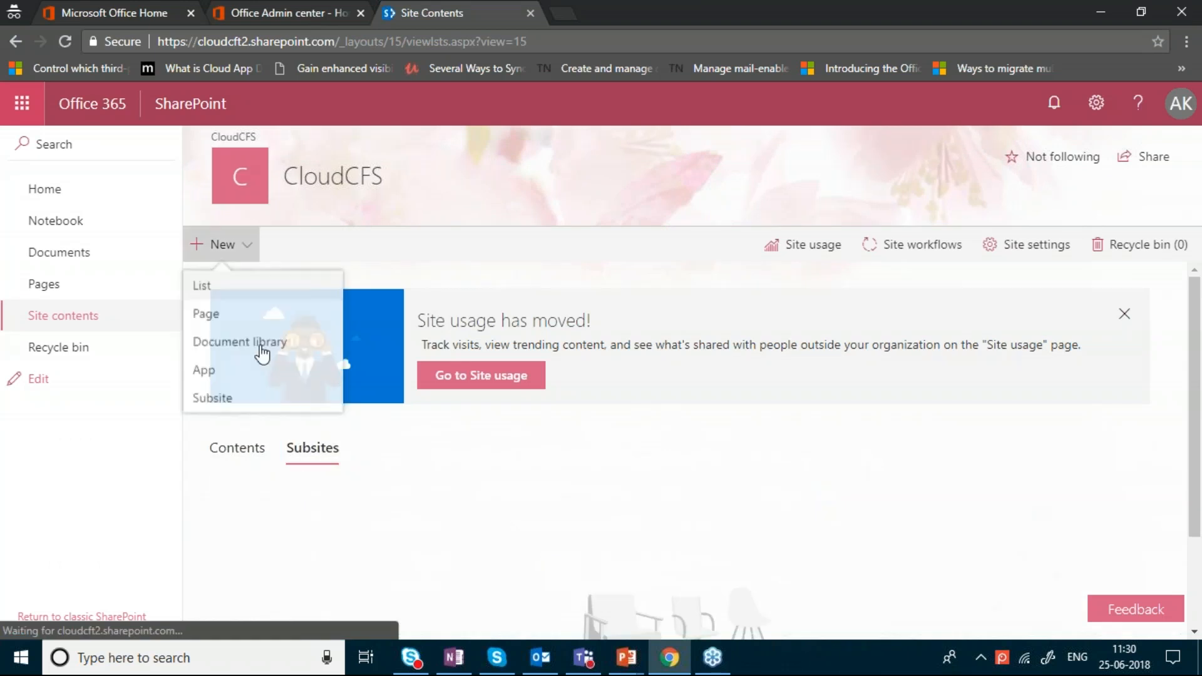
left_click(220, 398)
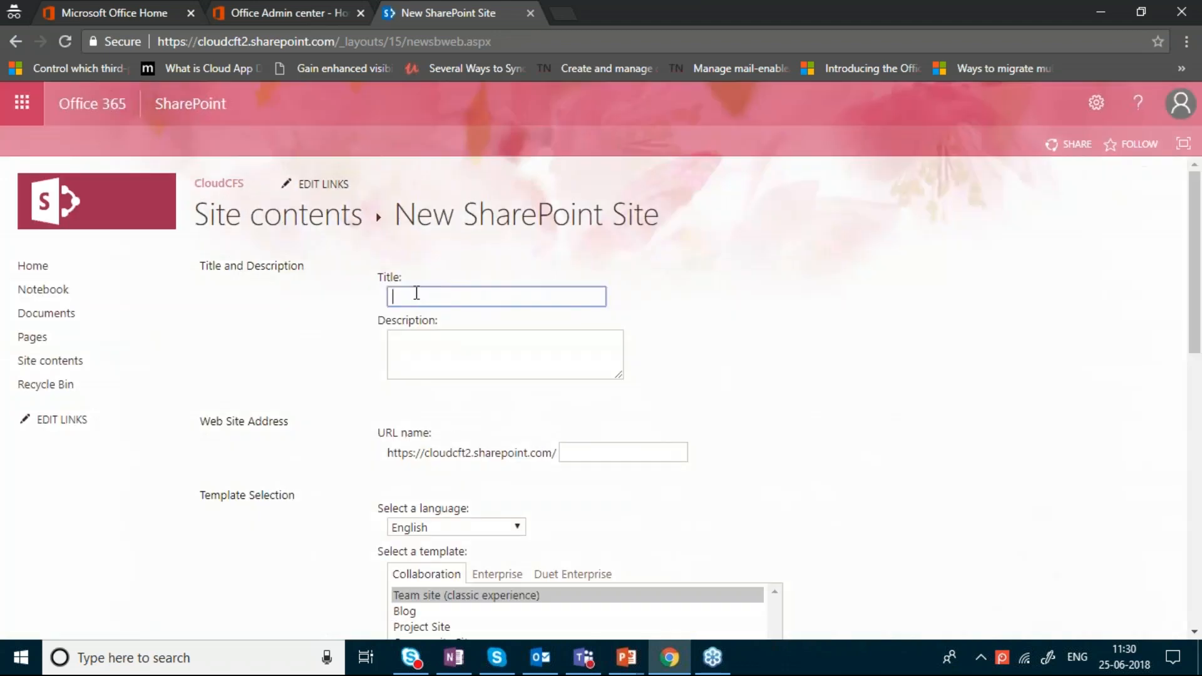
type("ting")
key("Tab")
key("Tab")
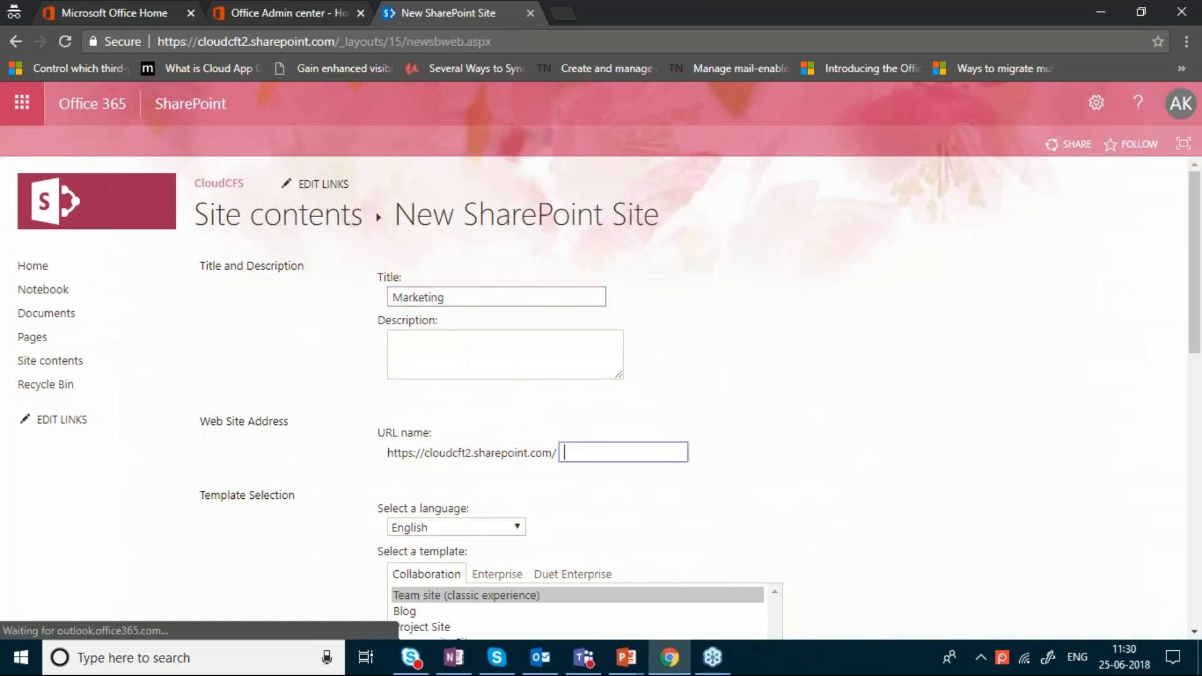
type("marke")
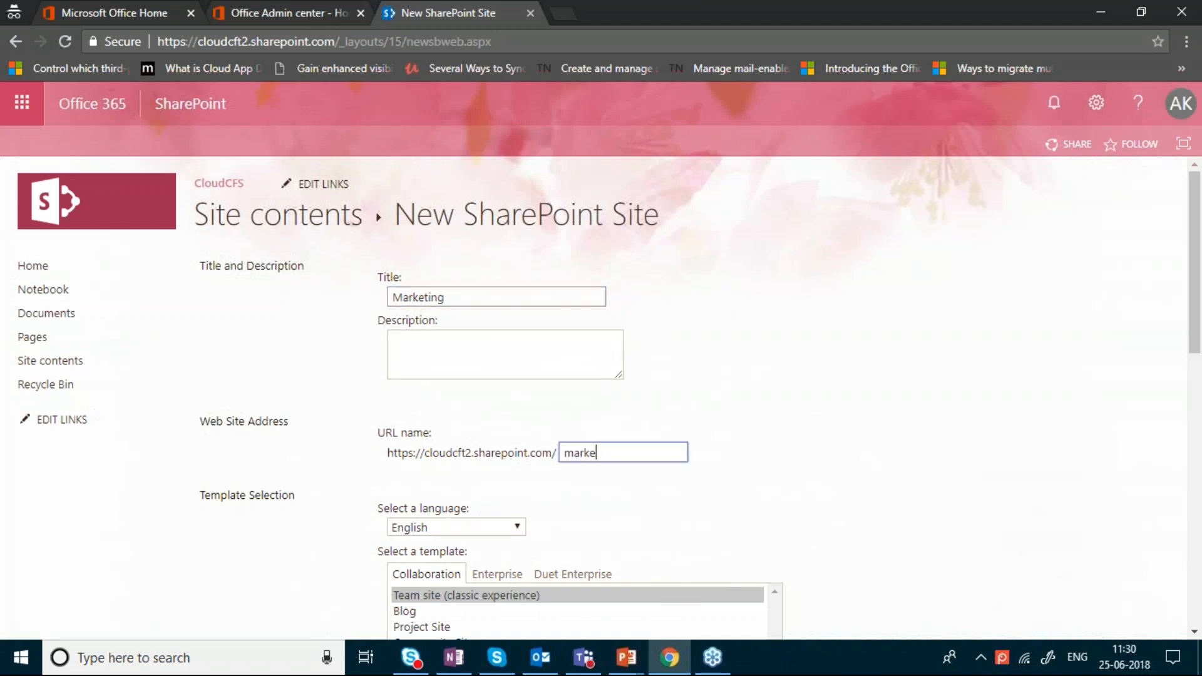
Create the subsite from the Team site (classic experience) template, using the parent site's permissions and the default navigation options
left_click_drag(1196, 322, 1200, 383)
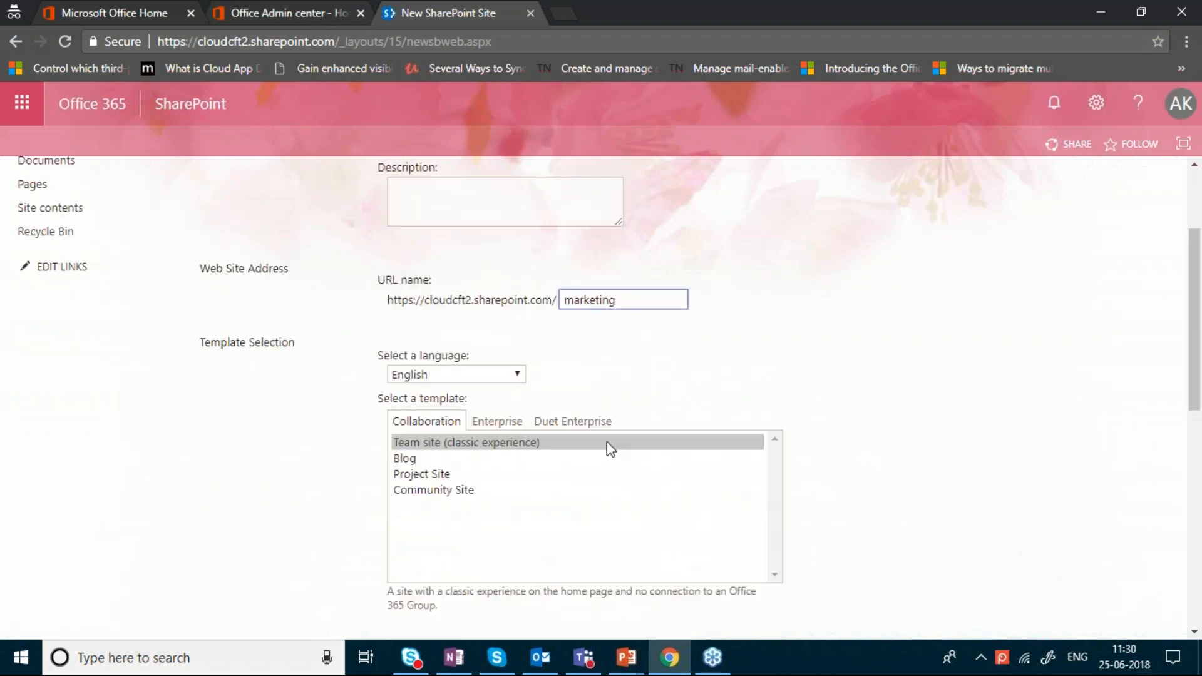
left_click(534, 444)
left_click_drag(1190, 361, 1201, 447)
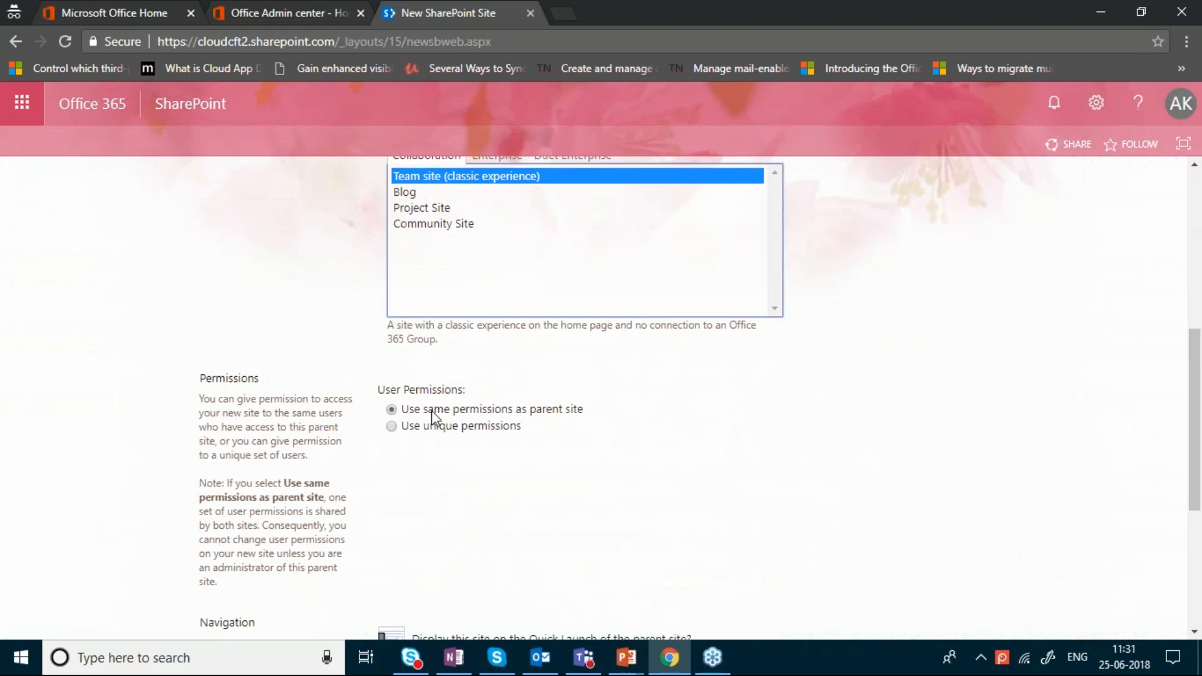
left_click_drag(1199, 374, 1199, 380)
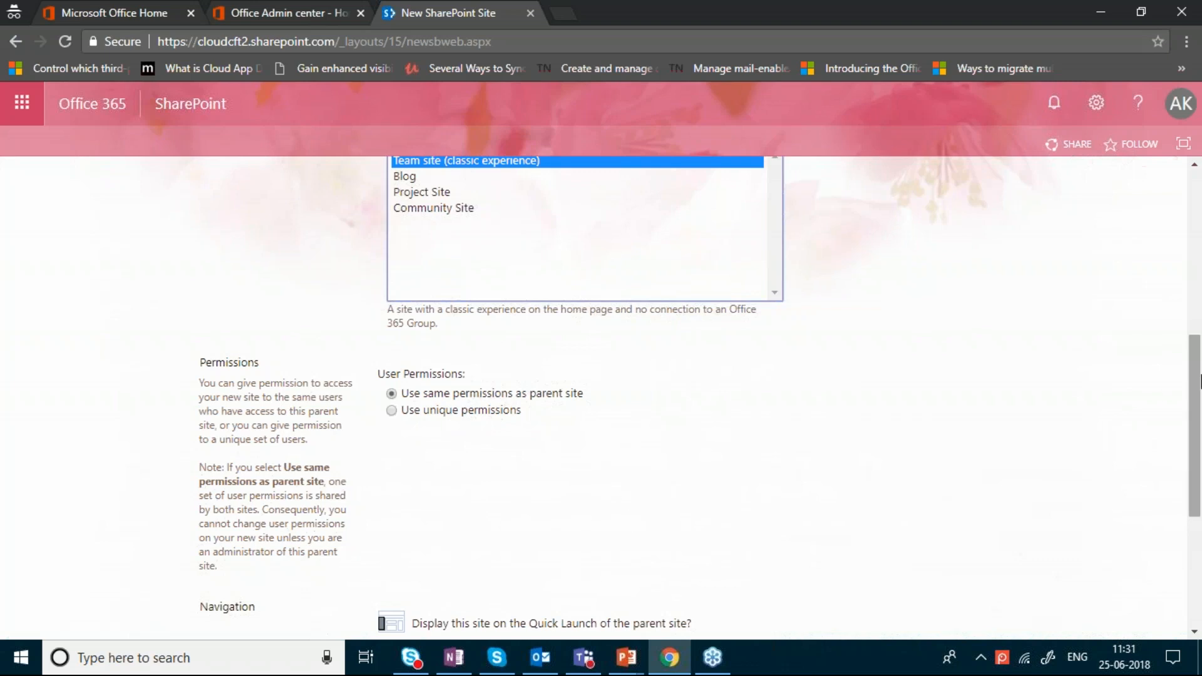
left_click_drag(1200, 382, 1200, 397)
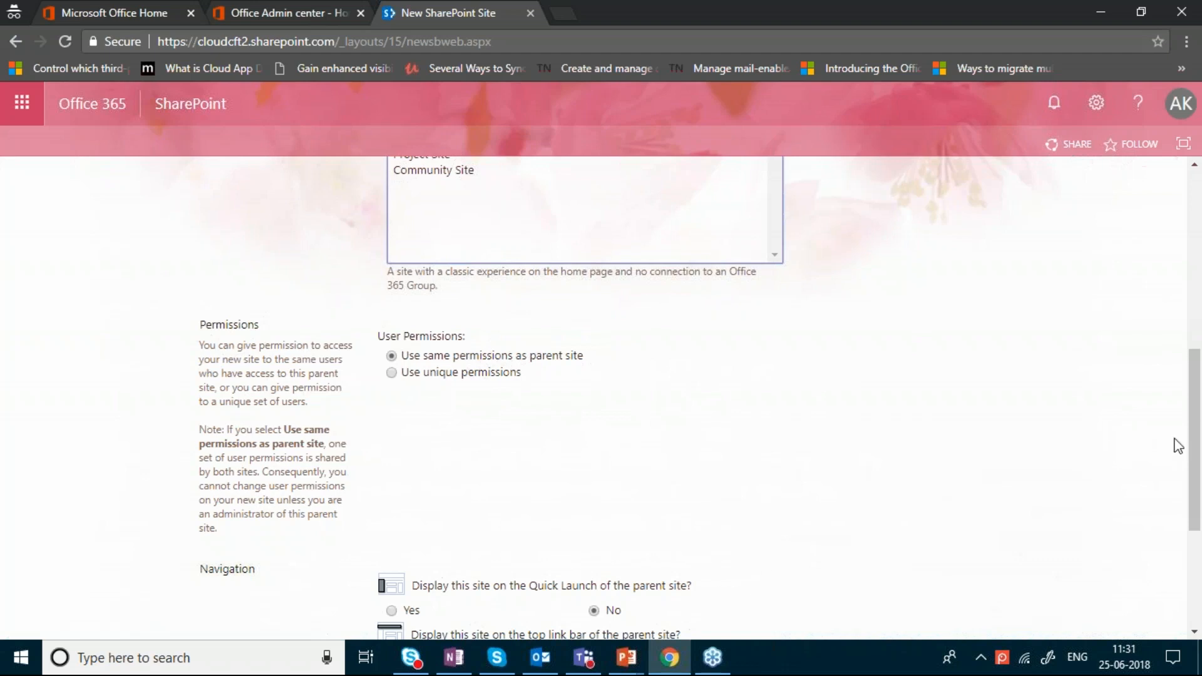
left_click_drag(1197, 404, 1198, 419)
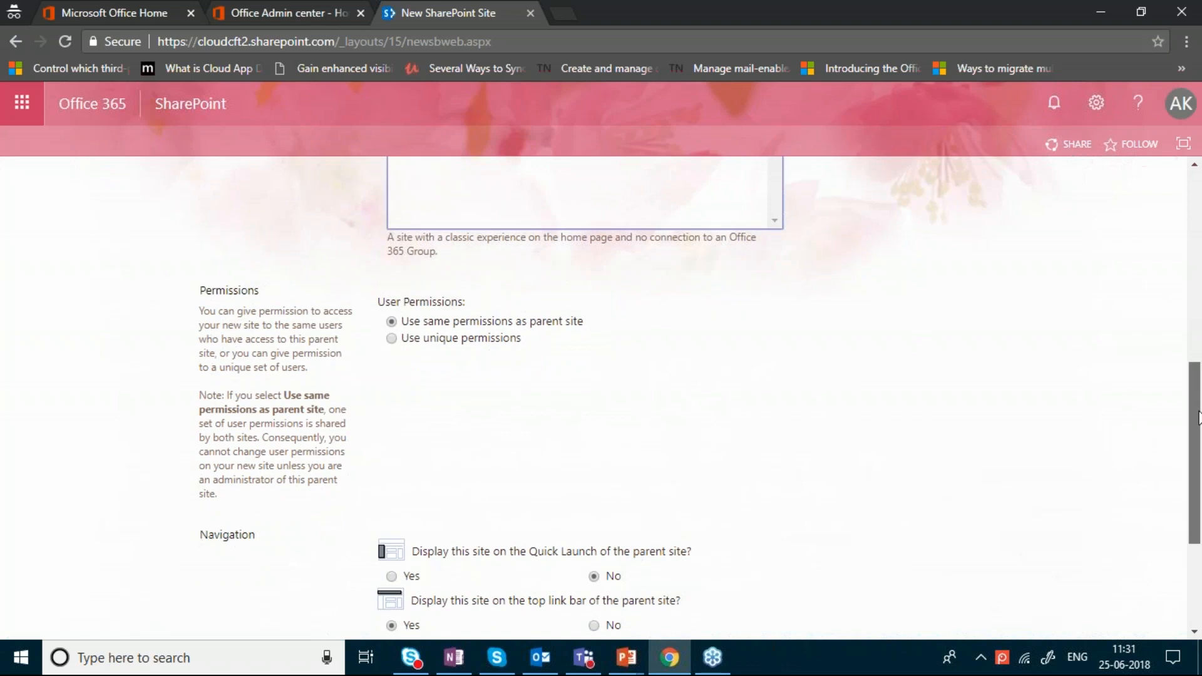
scroll(1195, 408, "down", 2)
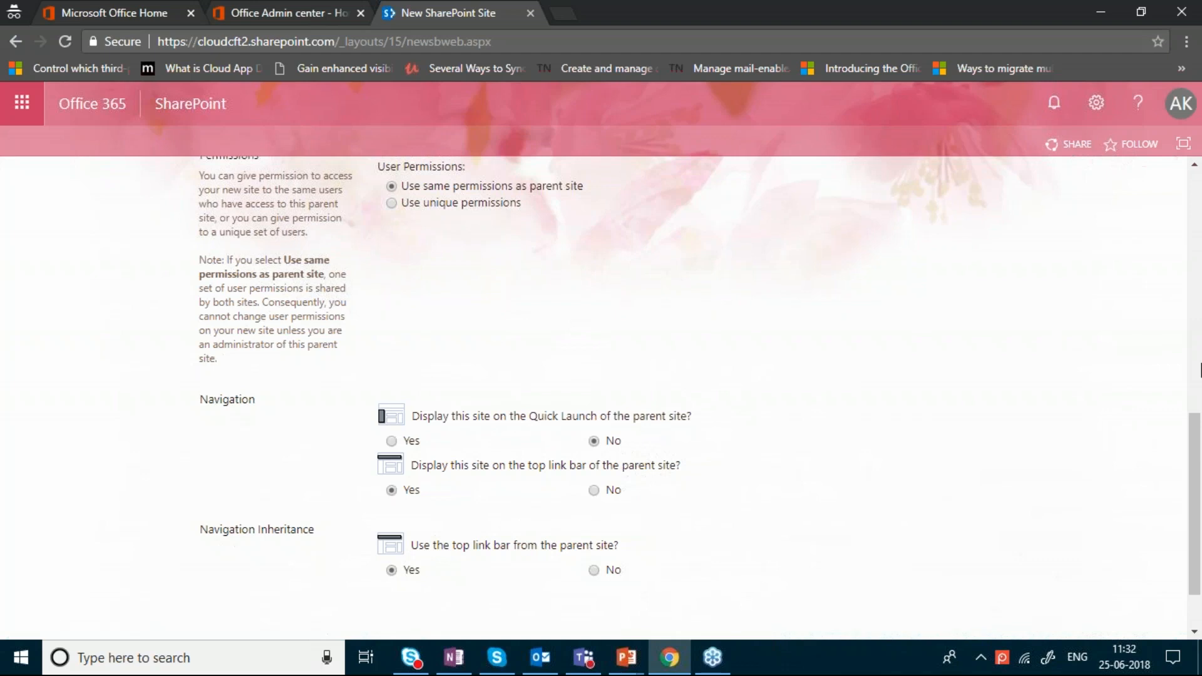
left_click_drag(1197, 461, 1196, 501)
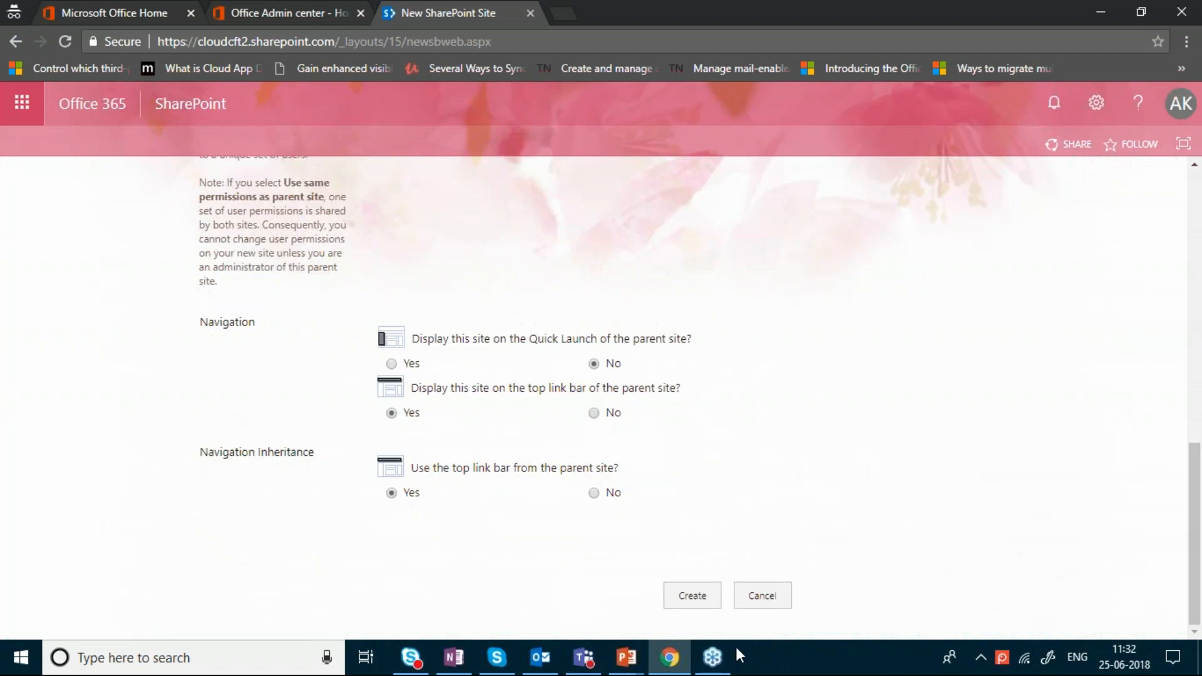
left_click(686, 596)
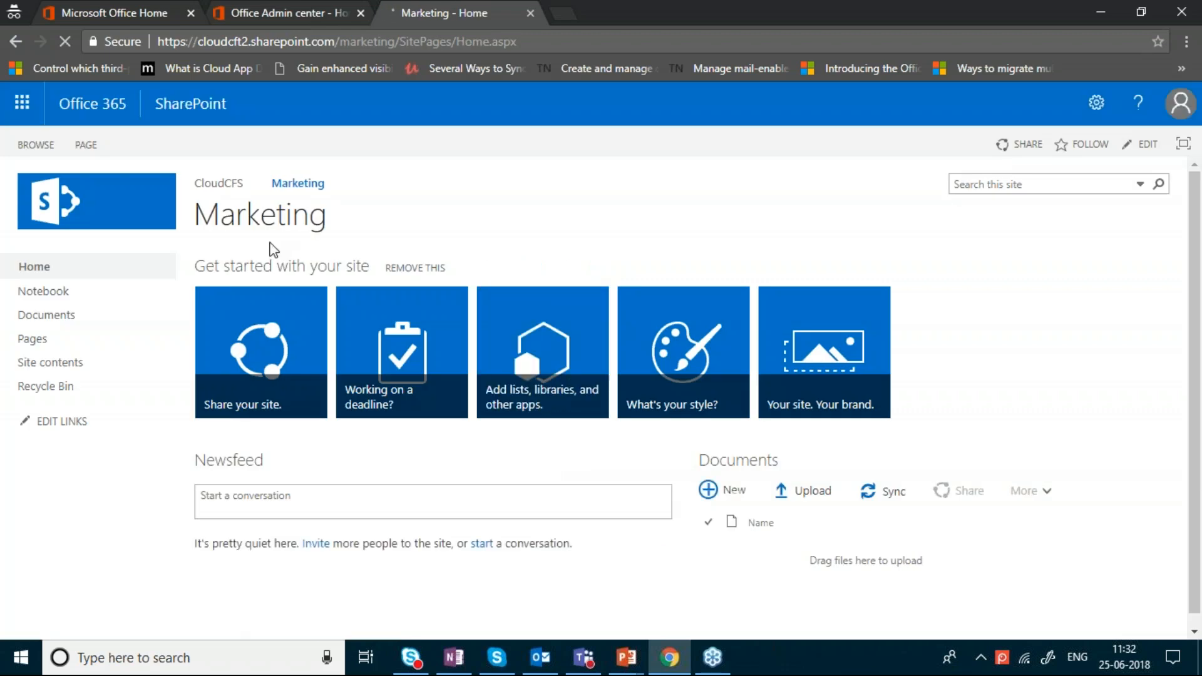
Remove the getting-started tiles from the Marketing home page for everyone, confirming the removal
left_click(416, 268)
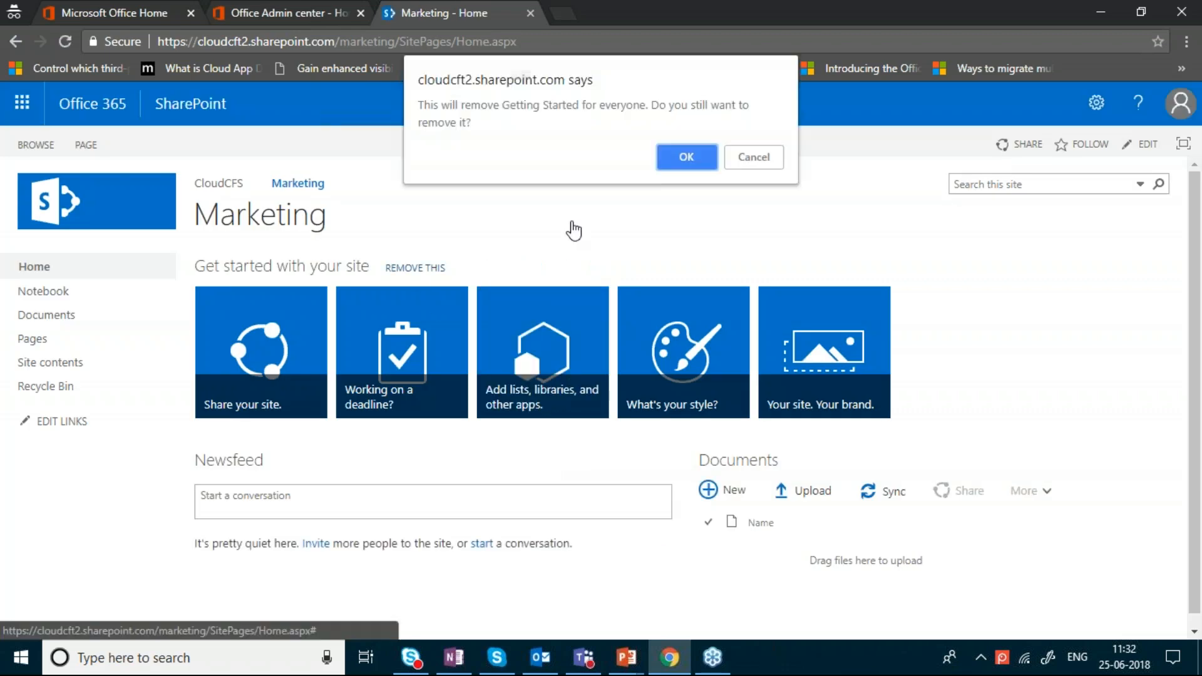
left_click(686, 158)
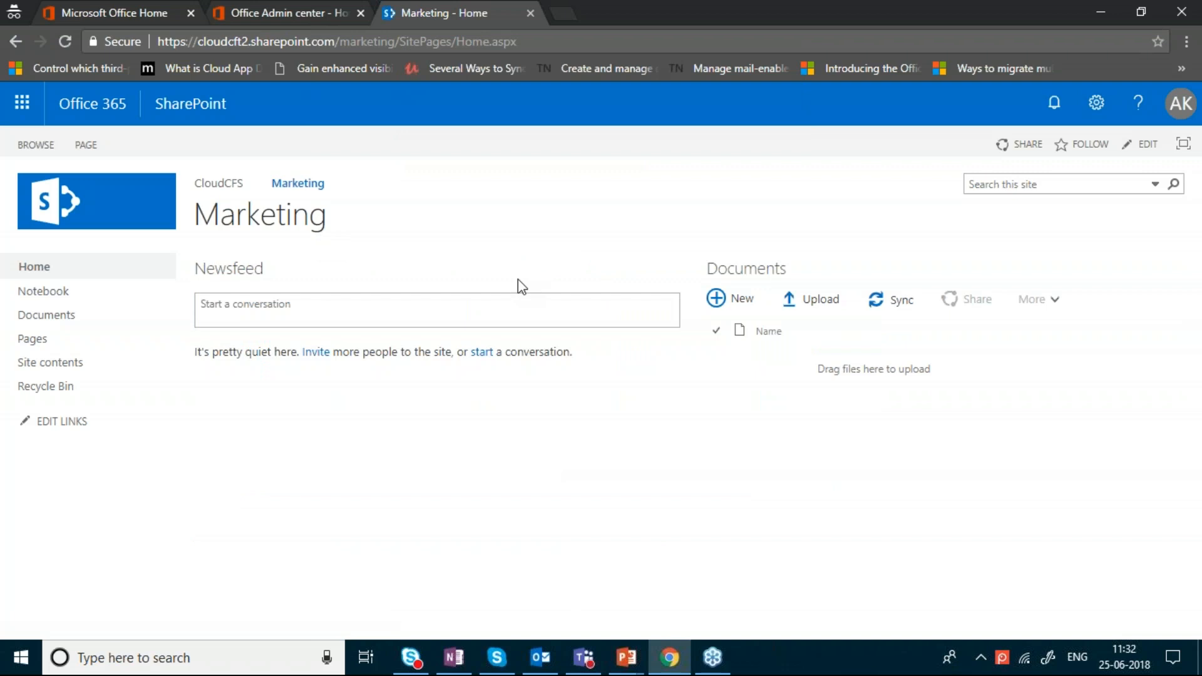
left_click(1097, 106)
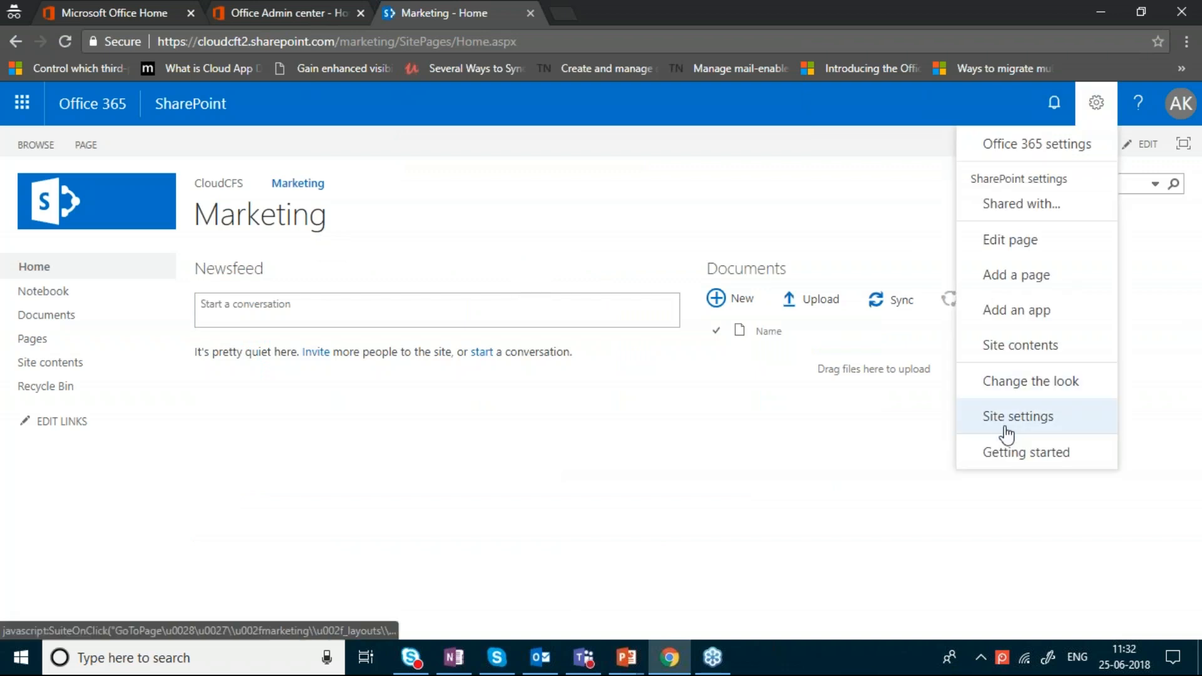
left_click(755, 455)
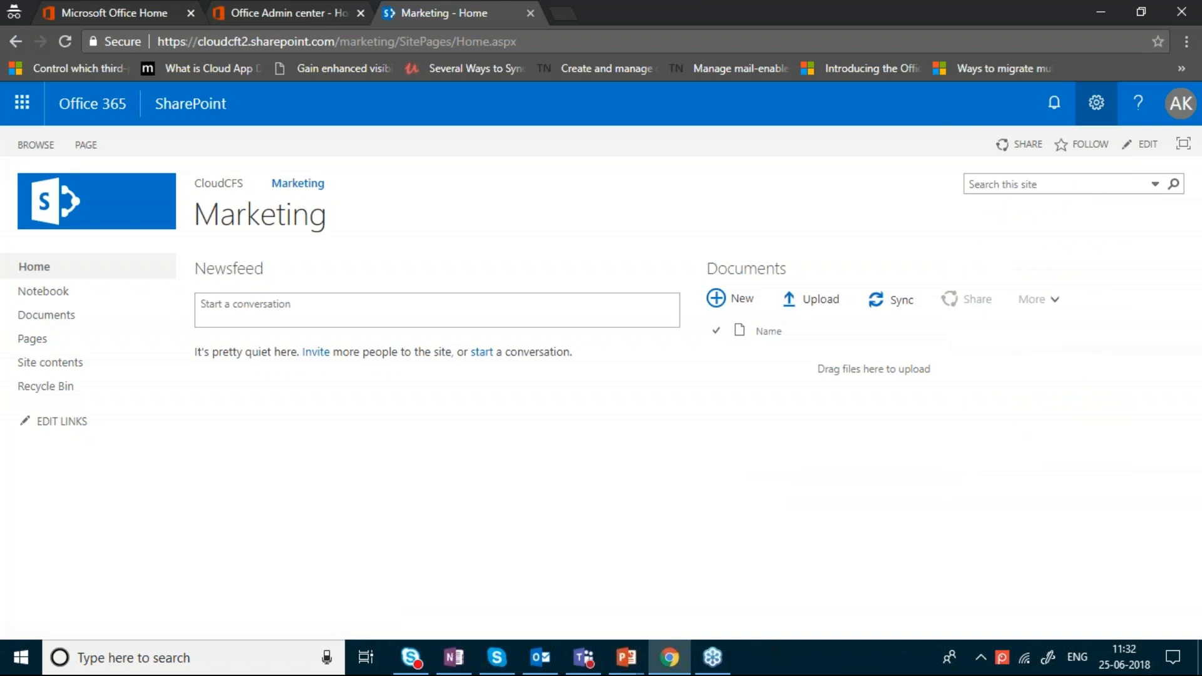
Change the Marketing subsite's look to the Blossom theme, keep it after the preview, and return to the subsite's home page
left_click(1095, 107)
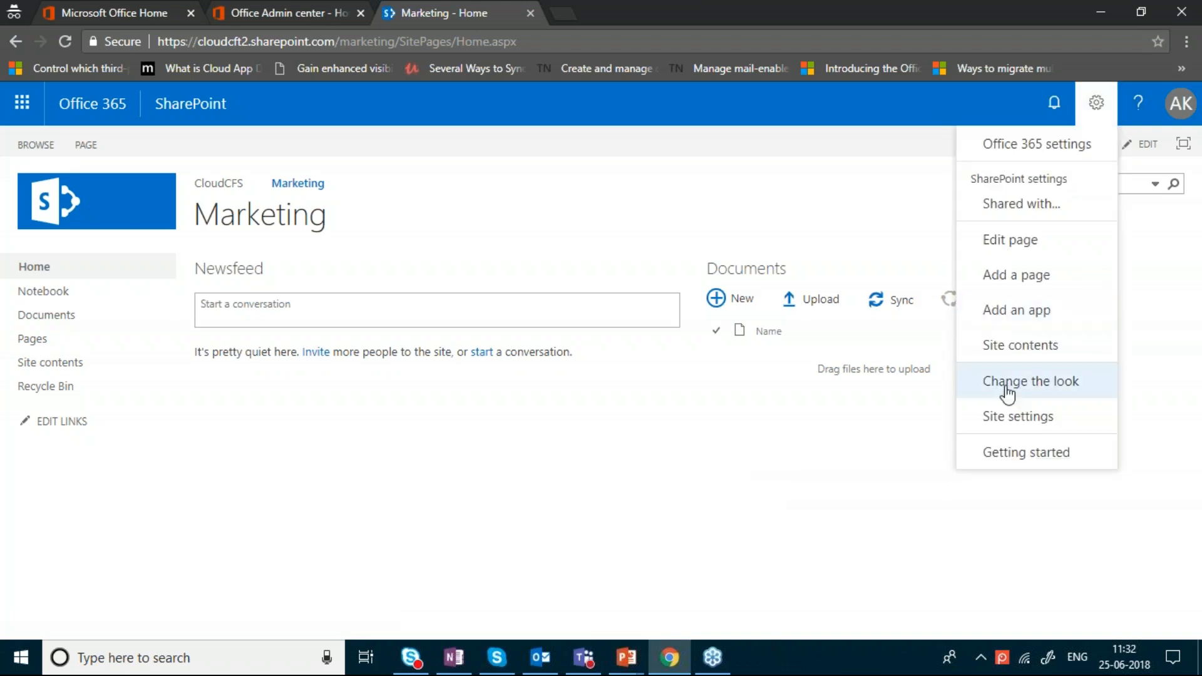
left_click(1081, 383)
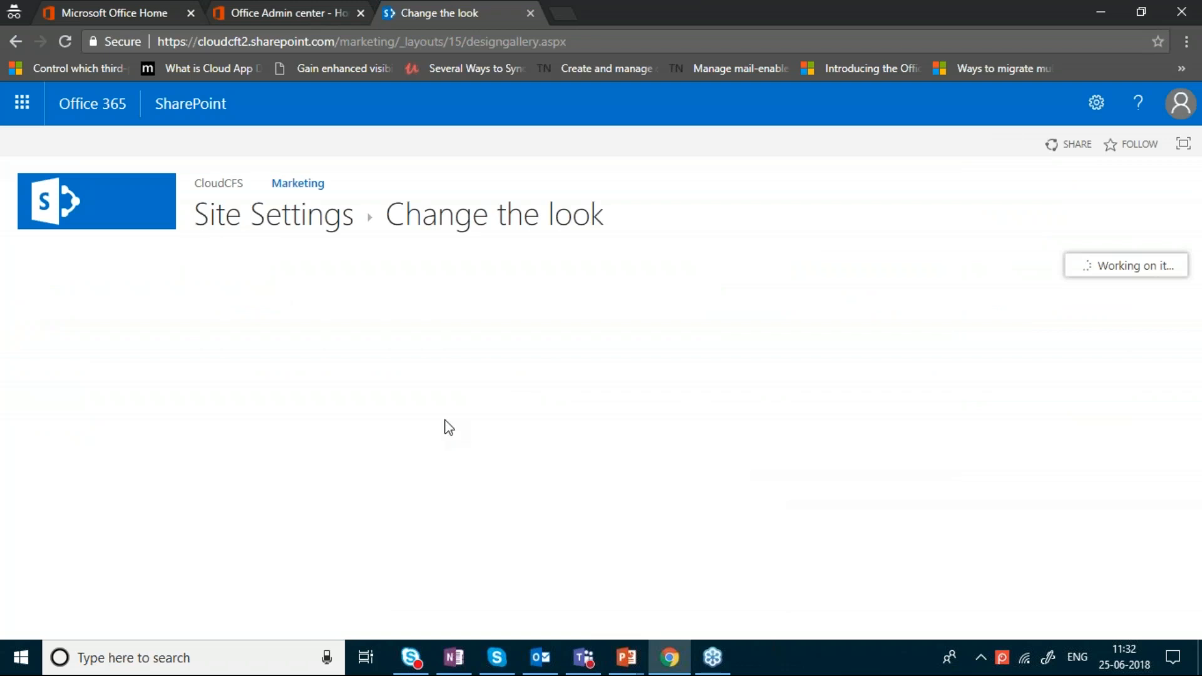
left_click(671, 543)
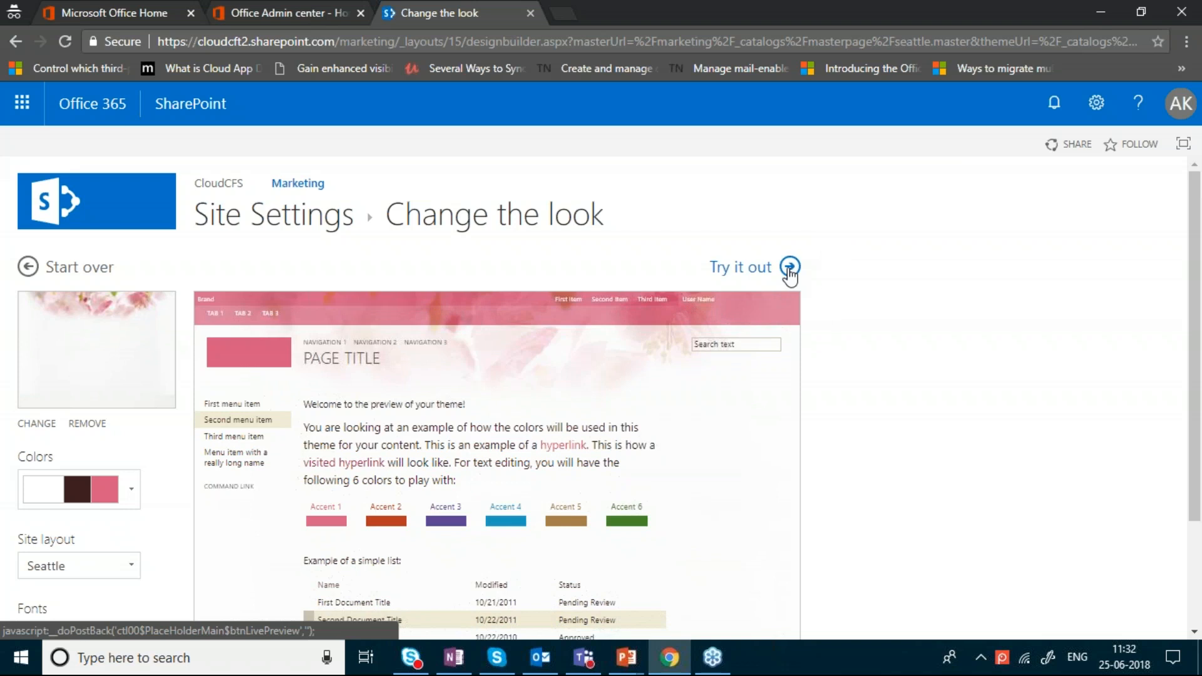
left_click(790, 267)
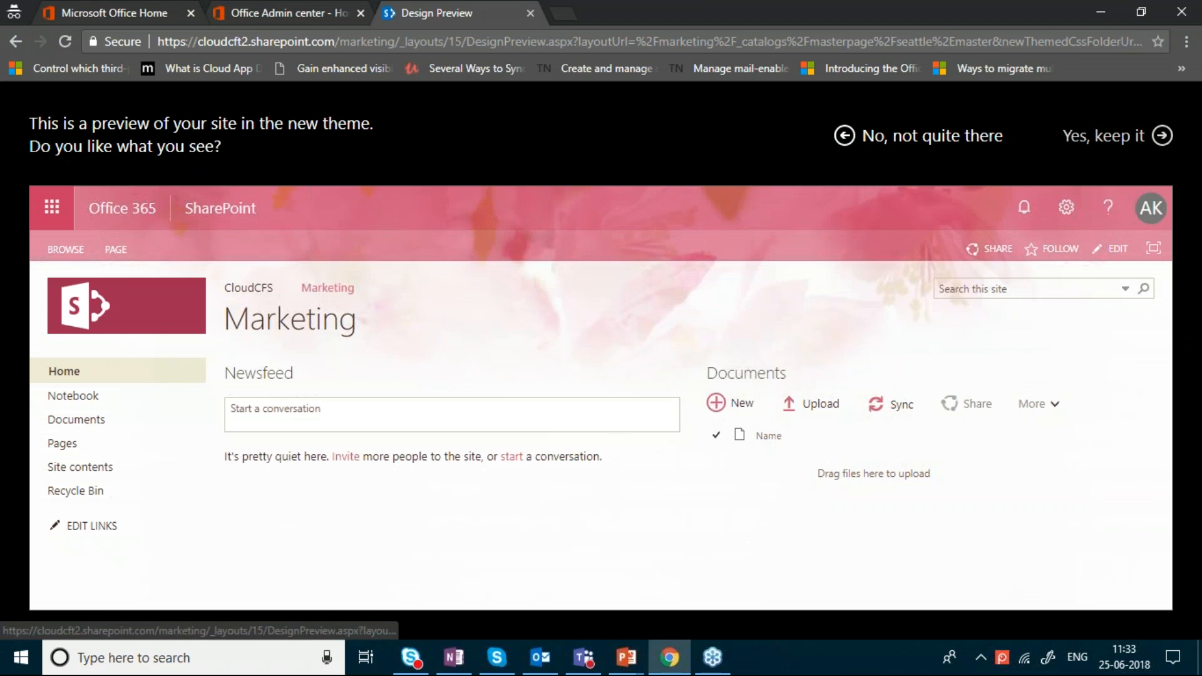
left_click(1118, 137)
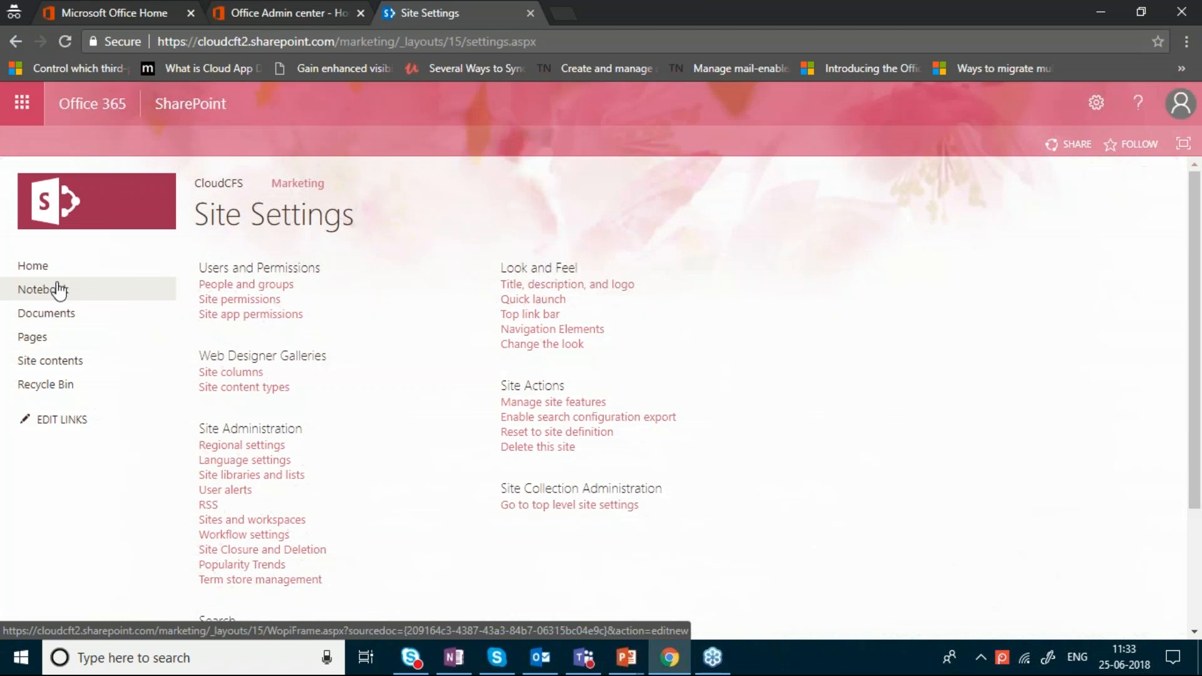
left_click(43, 267)
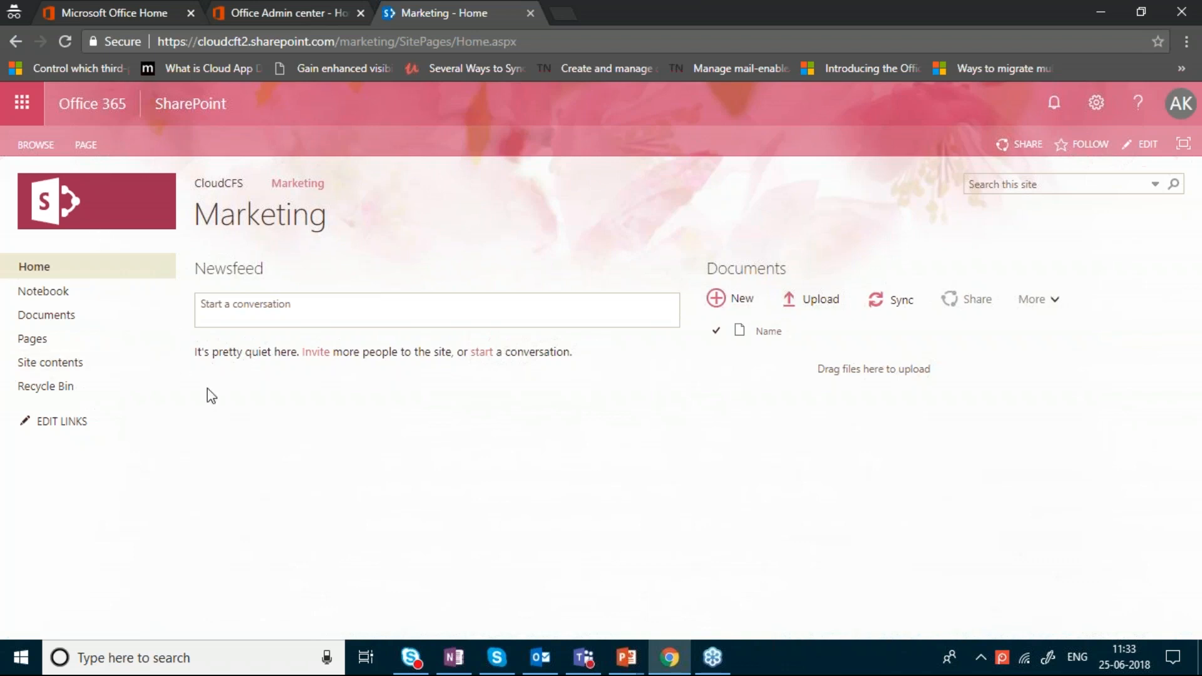
Add a Calendar app named Appointments to the Marketing subsite
left_click(1097, 103)
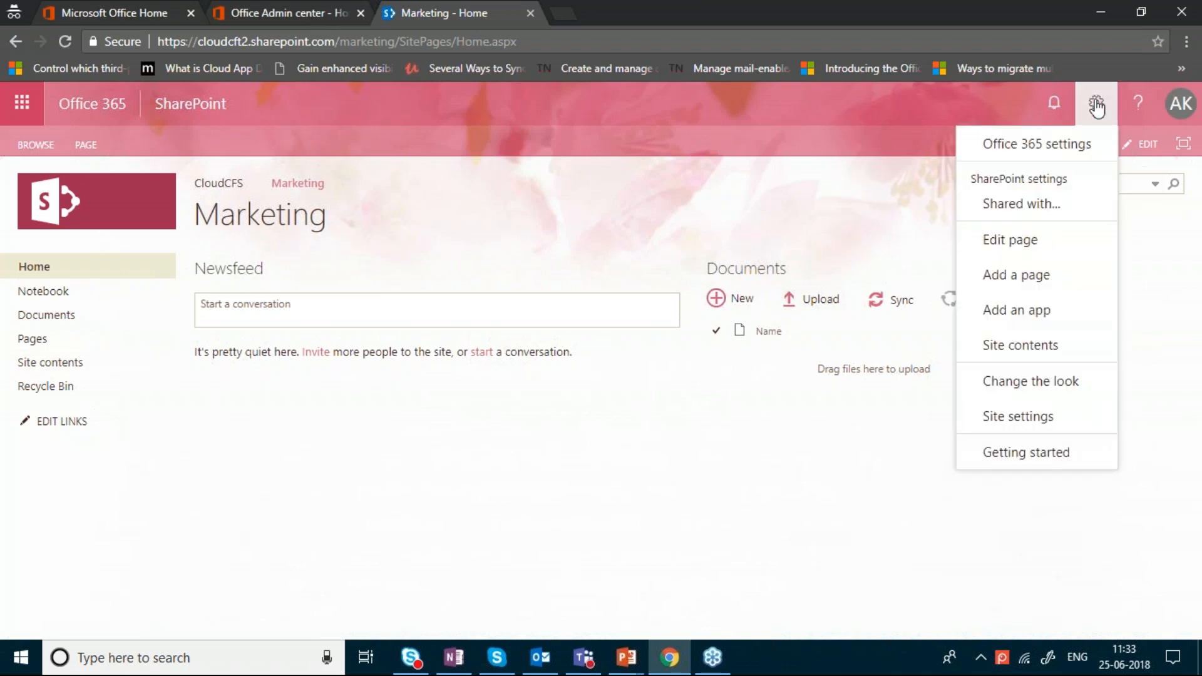
left_click(993, 326)
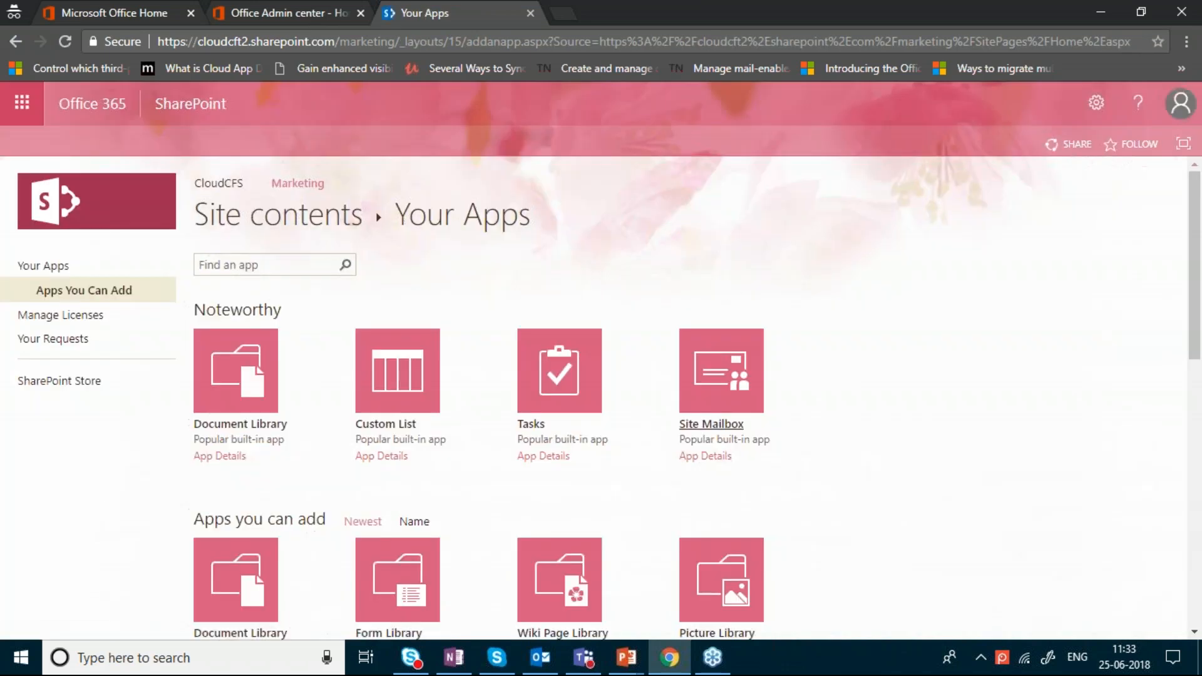
scroll(1200, 397, "down", 3)
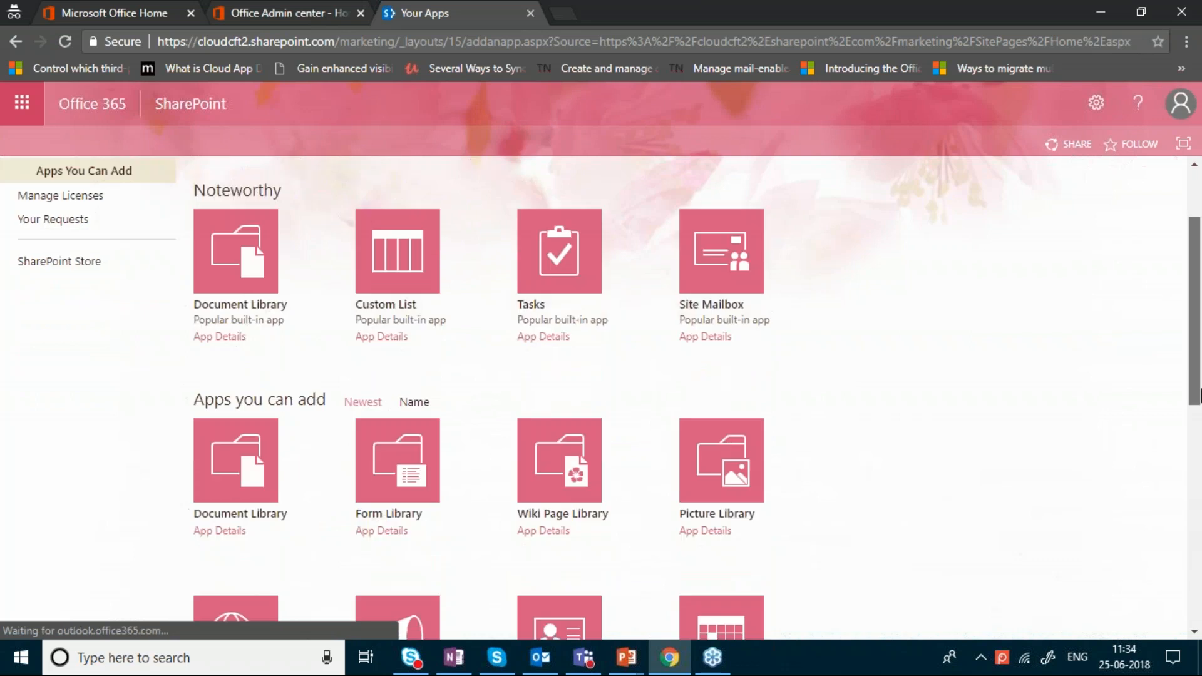
scroll(1201, 413, "down", 2)
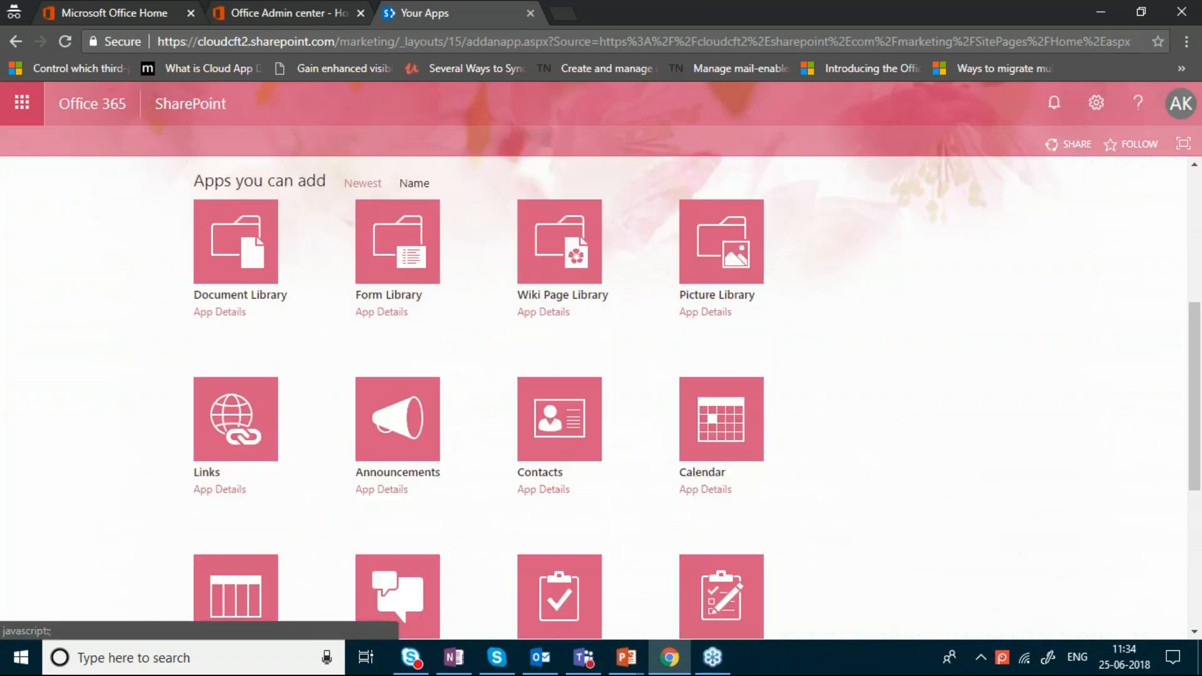
left_click(707, 422)
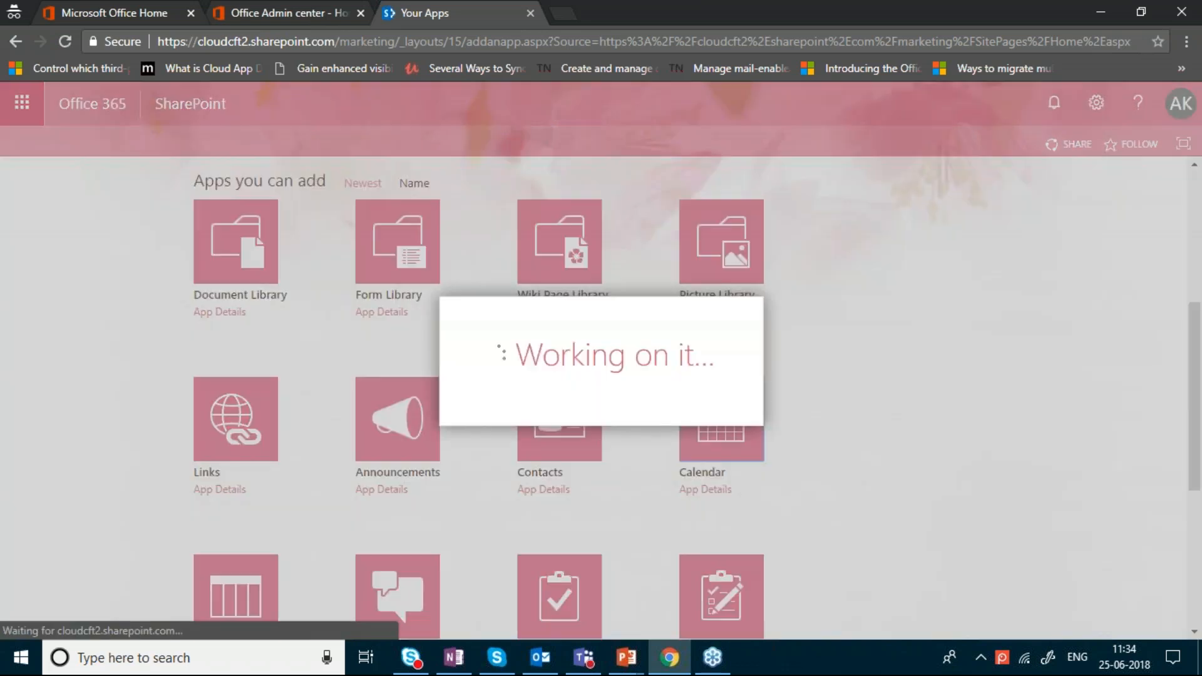
type("Ap")
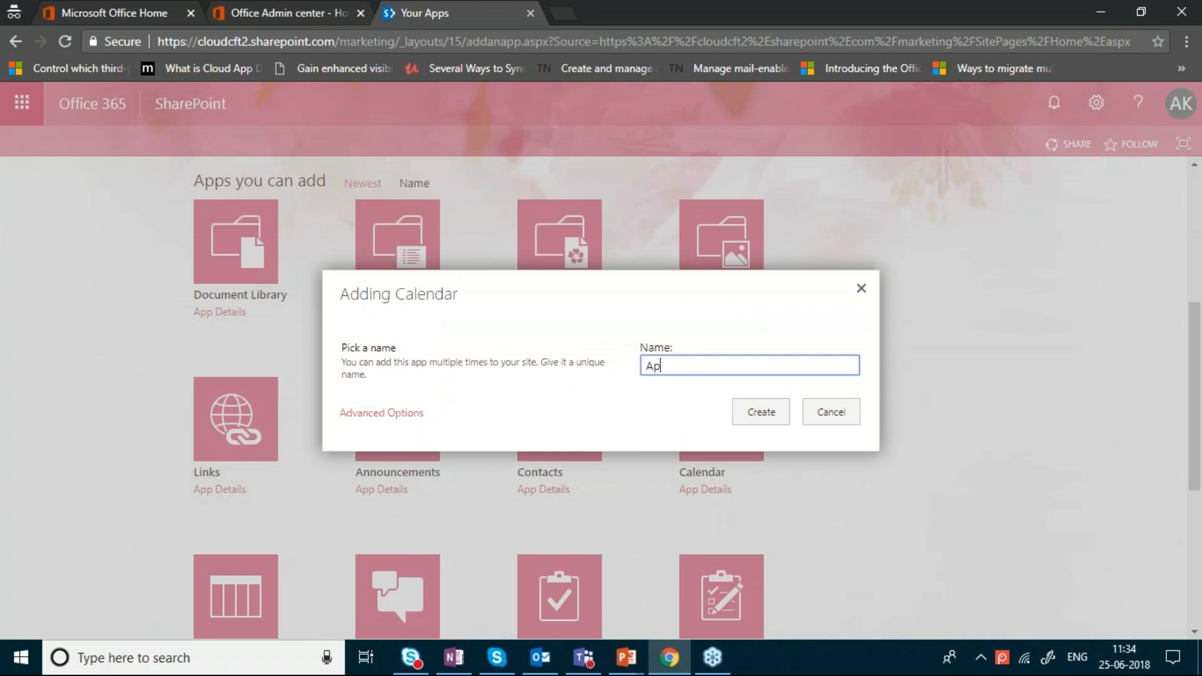
type("pointments")
left_click(757, 413)
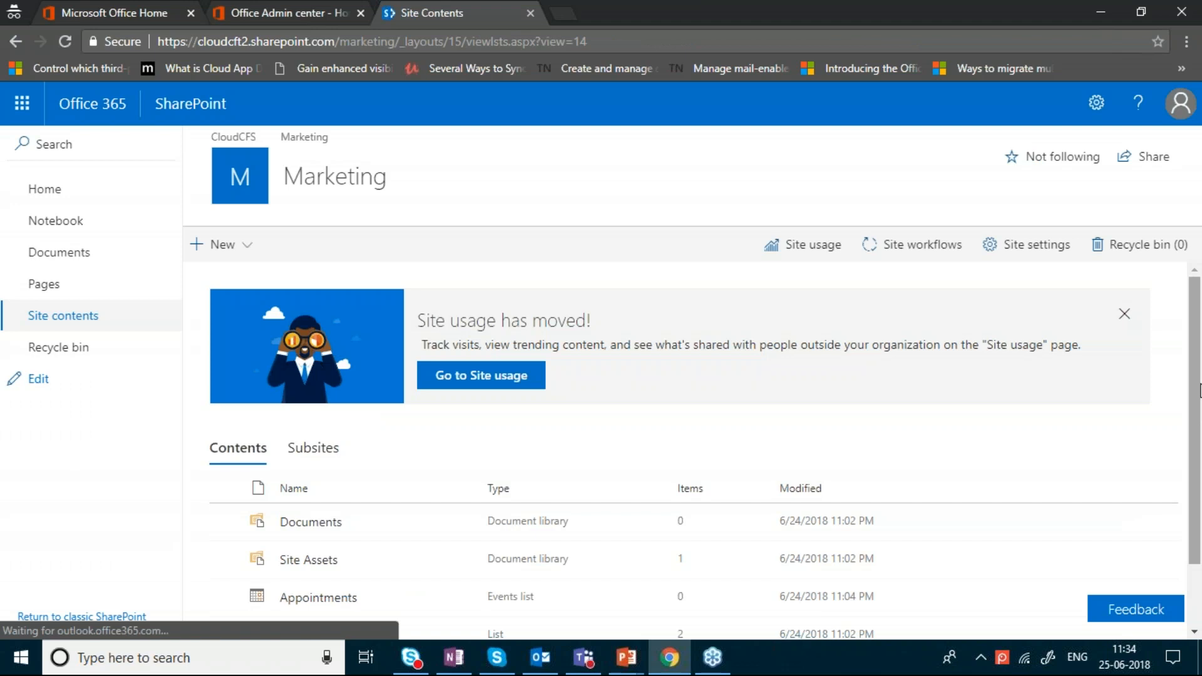
Open the Appointments calendar from the site contents and go to its list settings
scroll(1200, 391, "down", 2)
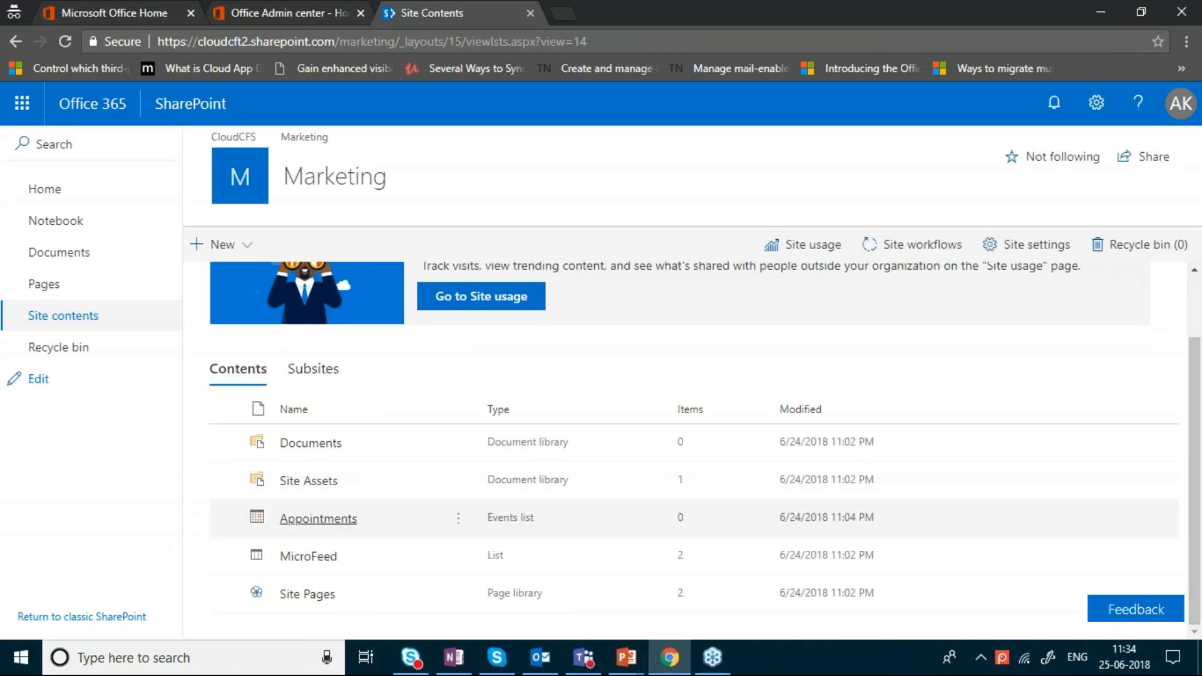
left_click(309, 525)
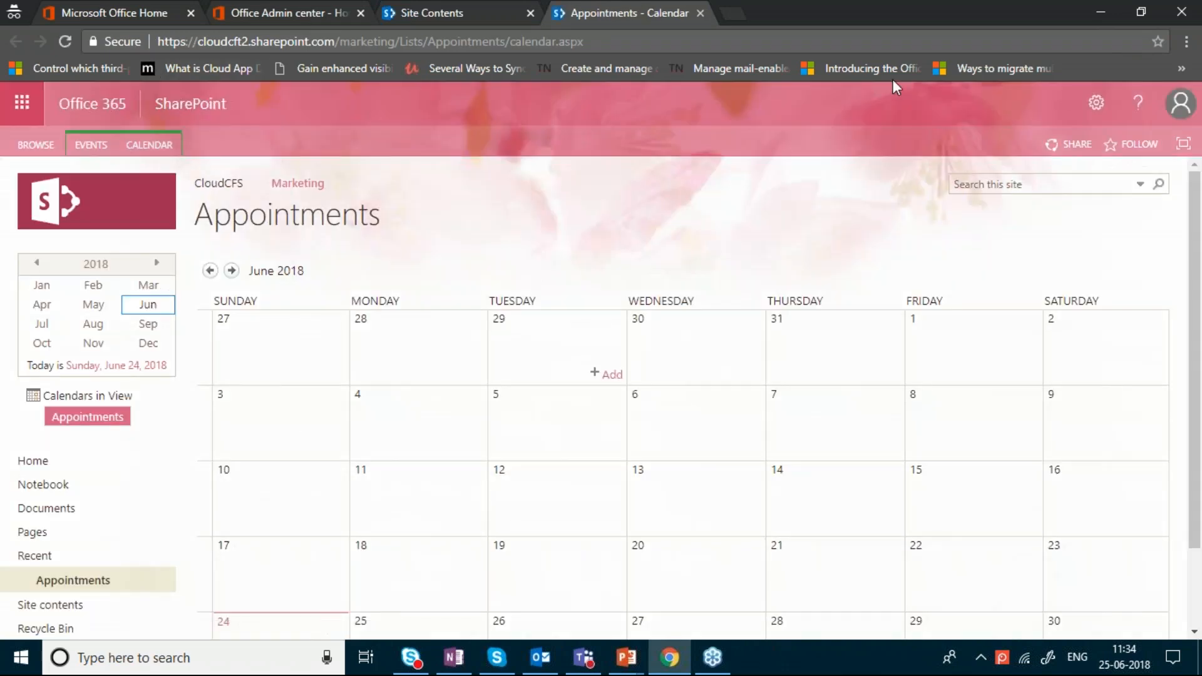
left_click(1097, 102)
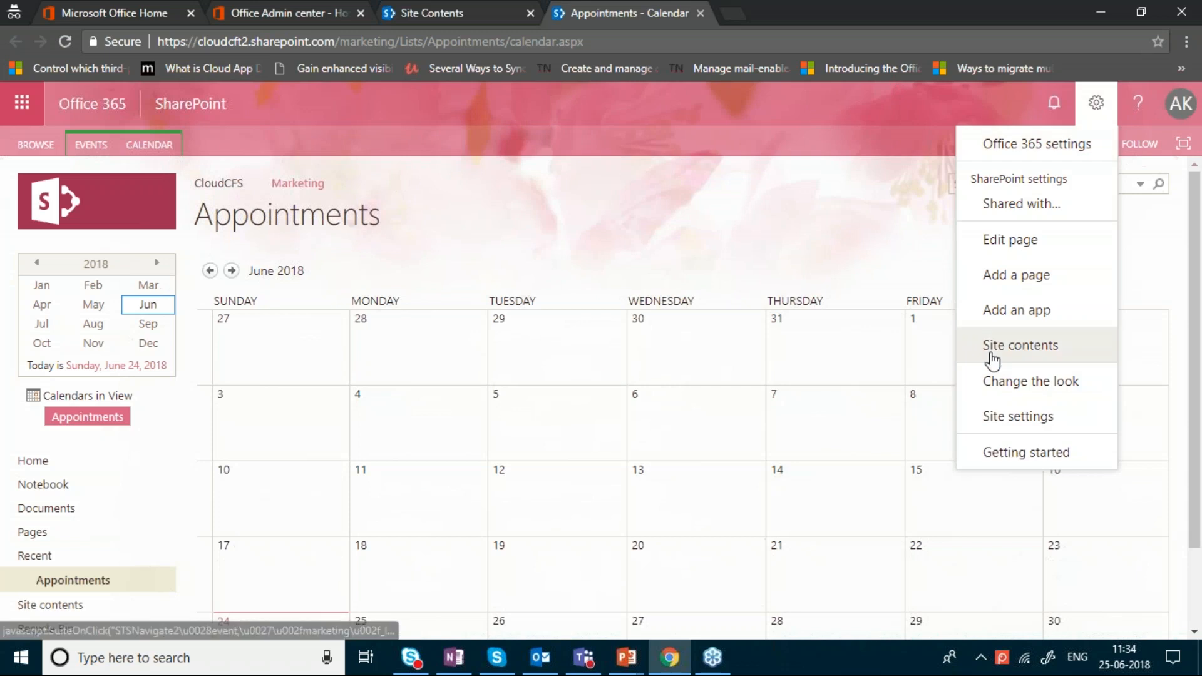
left_click(677, 202)
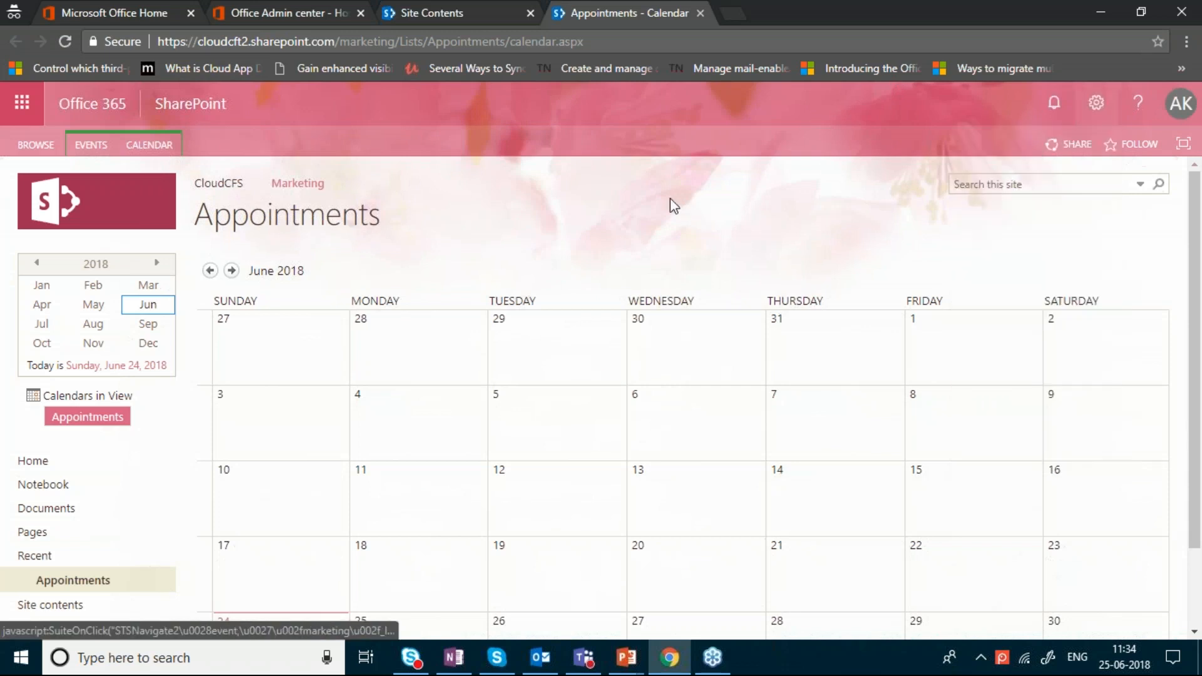
left_click(146, 146)
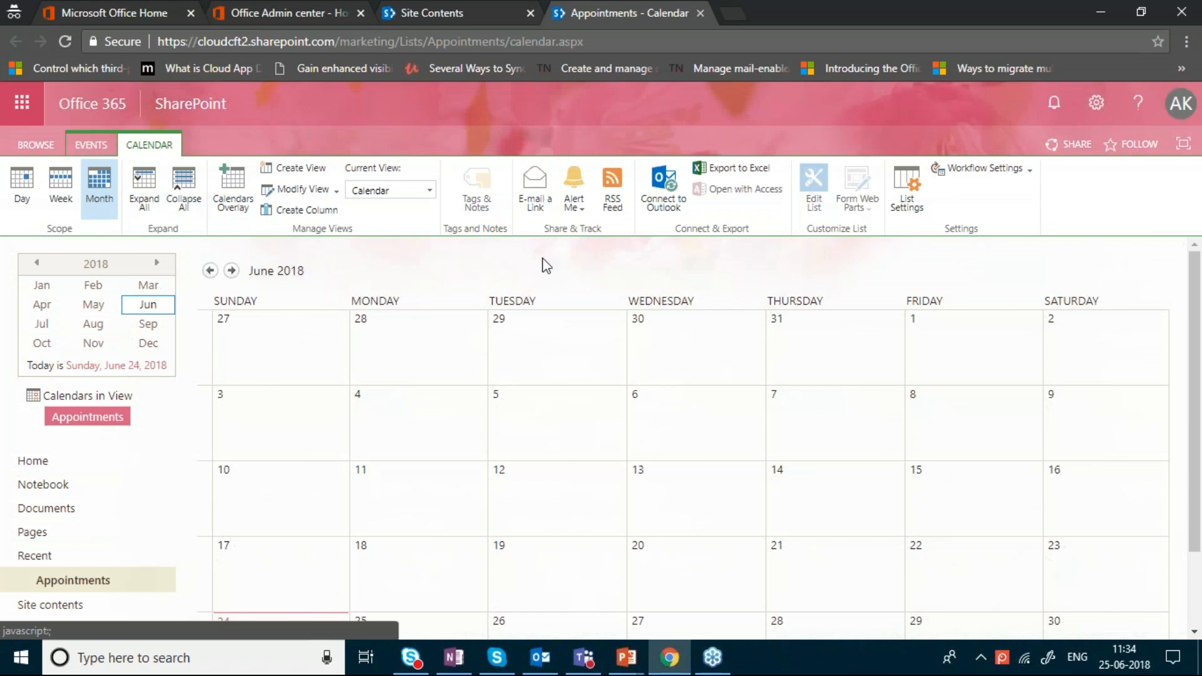
left_click(897, 190)
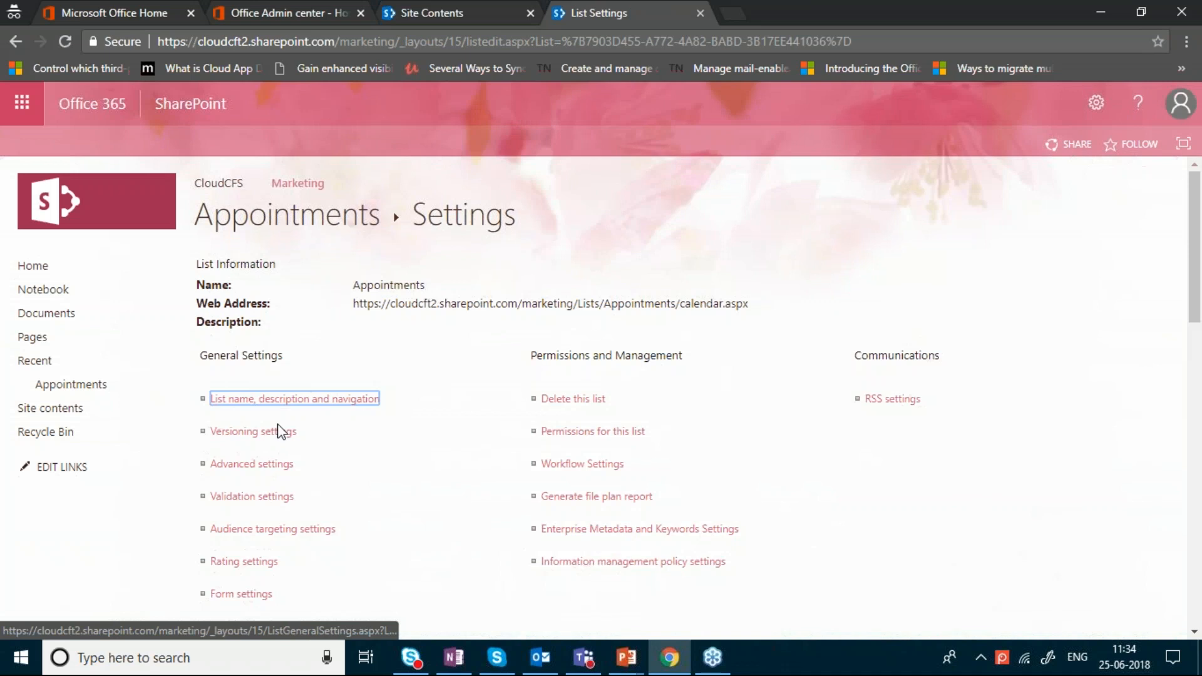
Set the Appointments list to display on the Quick Launch, save the setting, and return to the Marketing home page
left_click(295, 399)
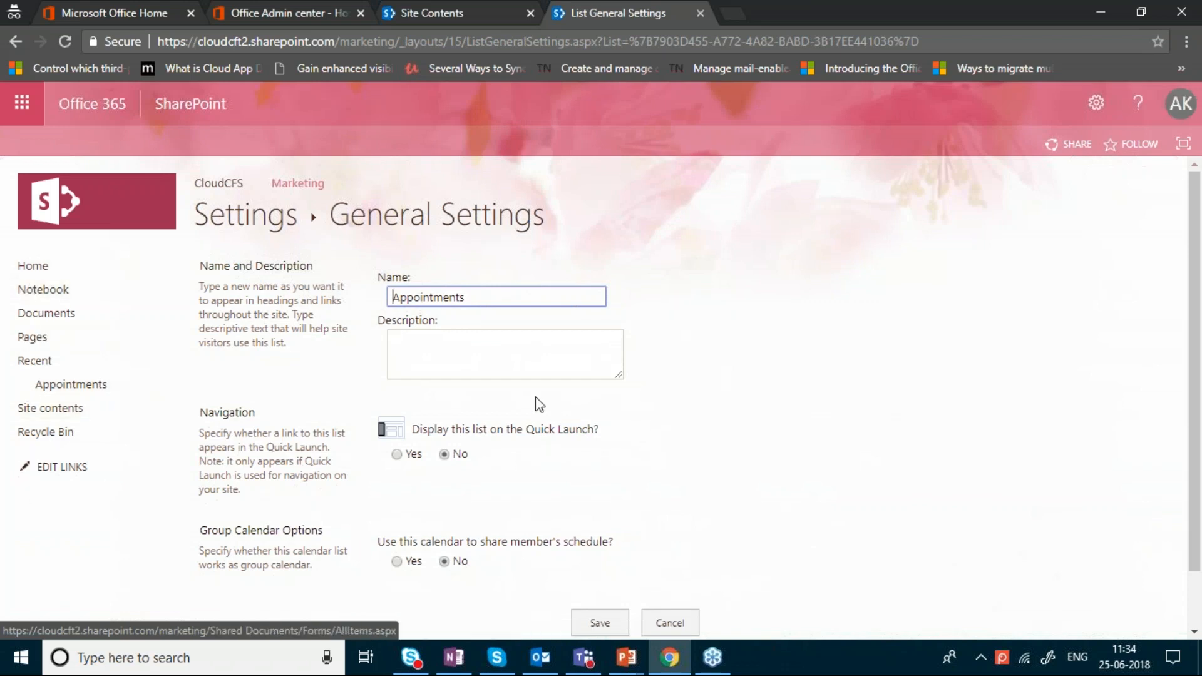
left_click(397, 455)
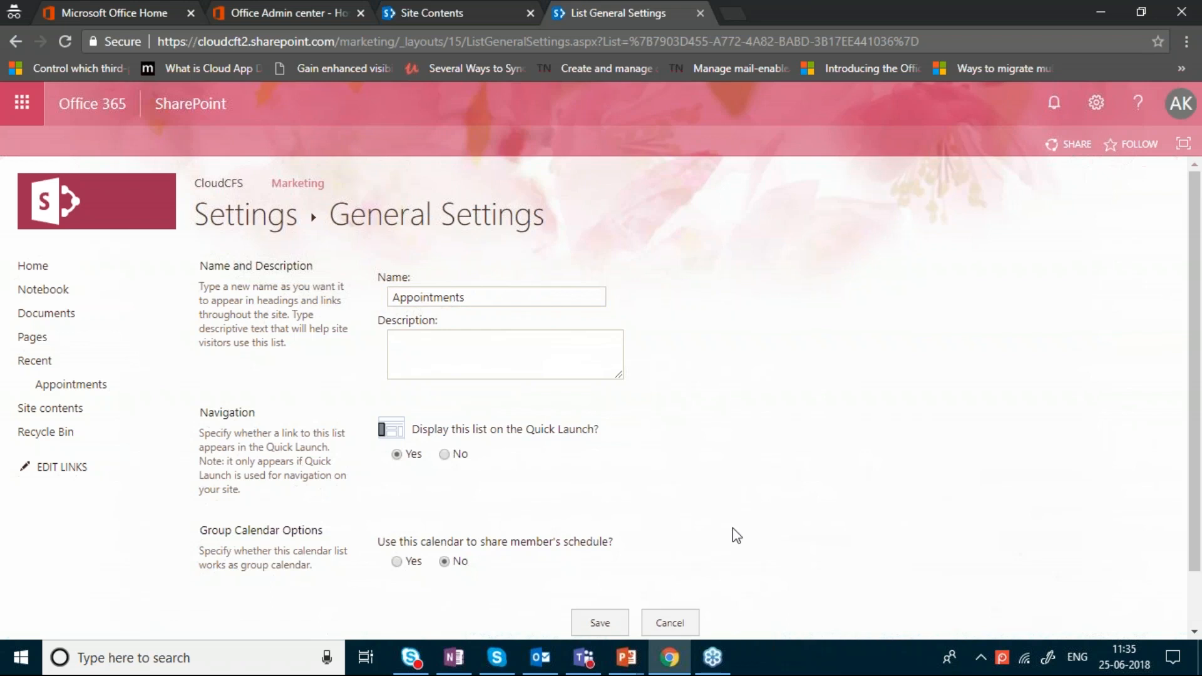
scroll(733, 366, "down", 1)
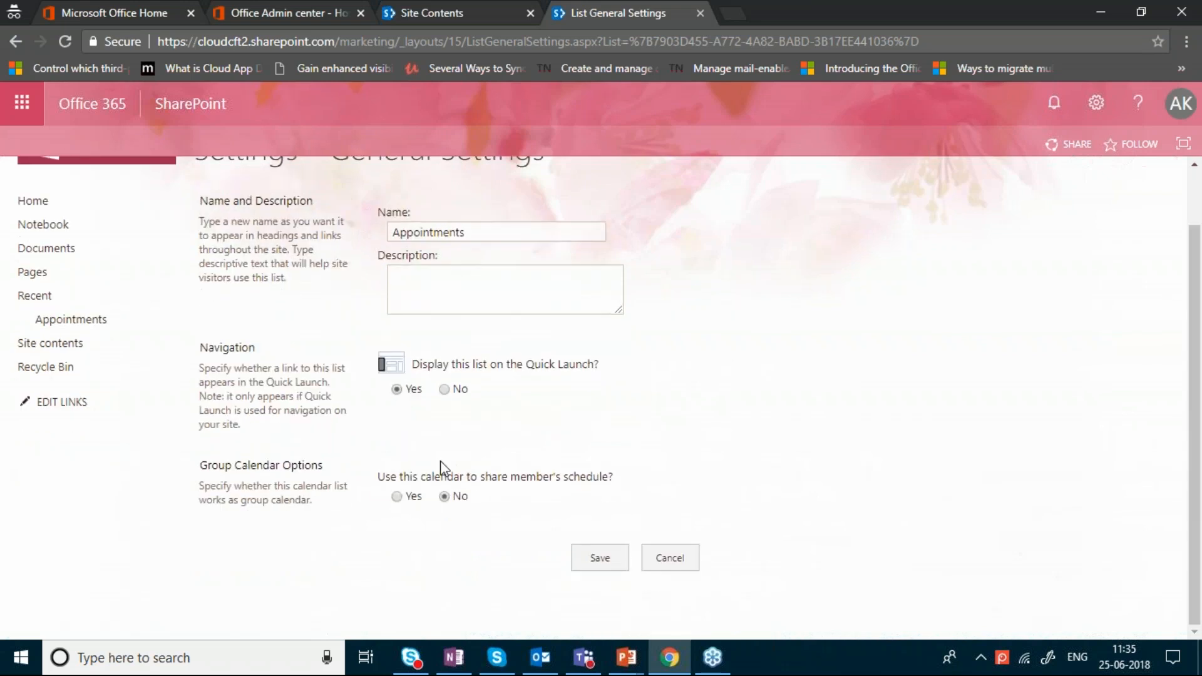
left_click(594, 557)
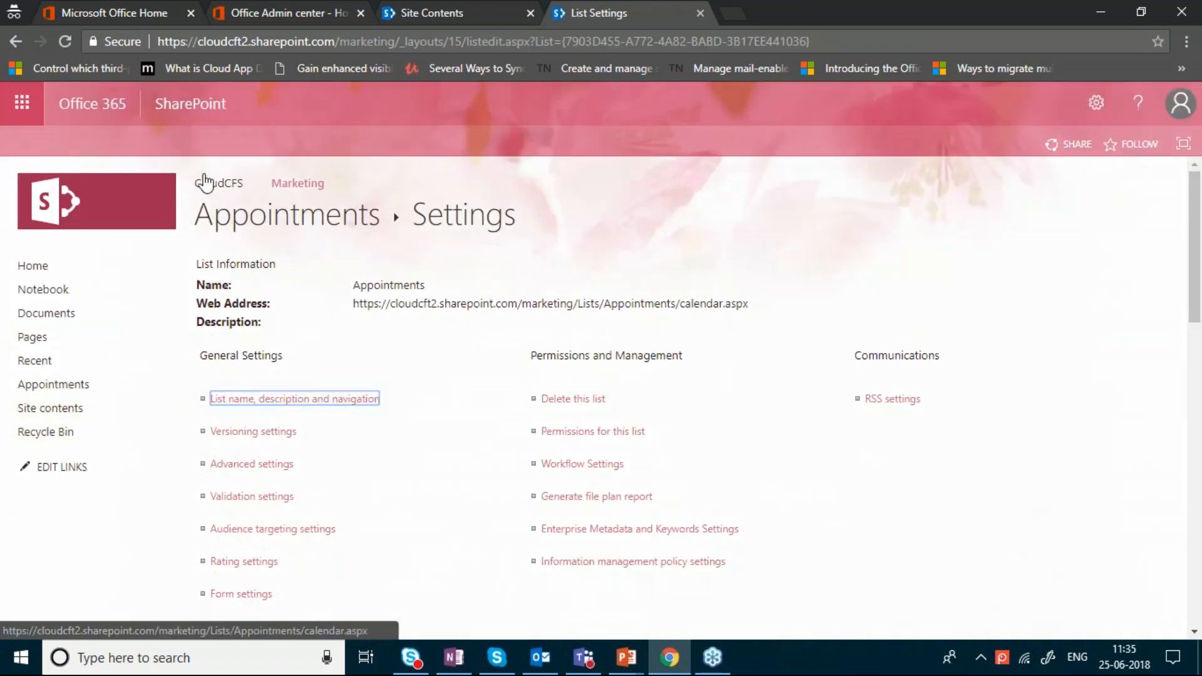
left_click(292, 185)
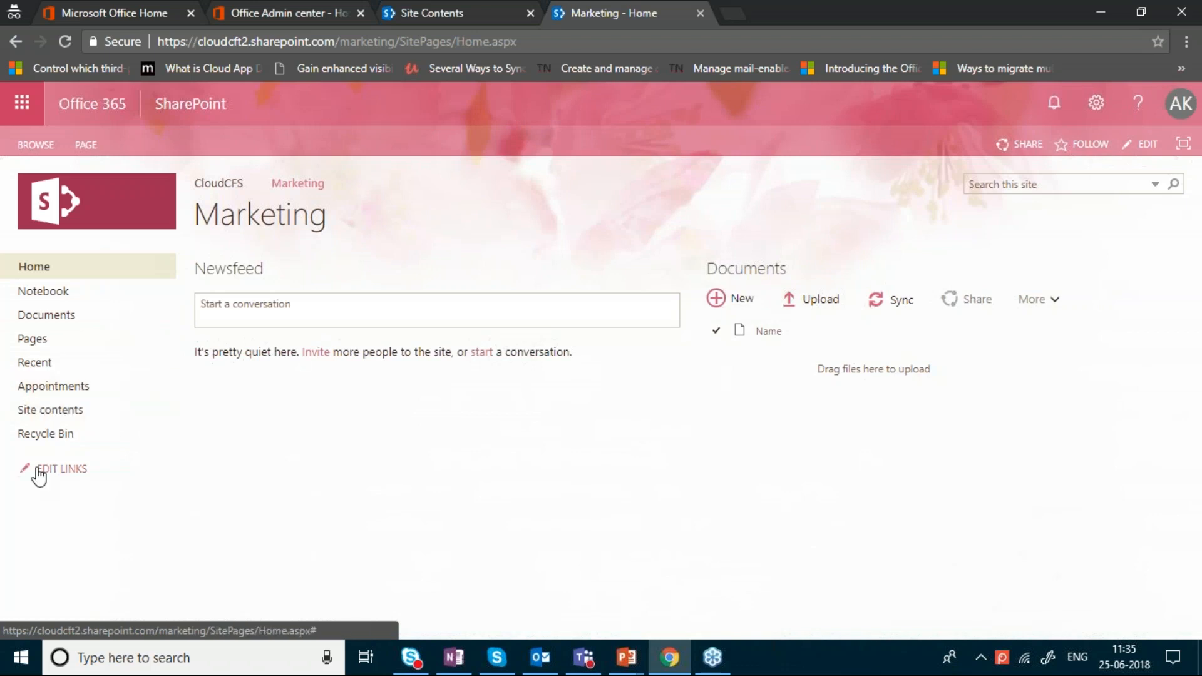
Move the Appointments link directly below Documents in the site's navigation links and save the new order
left_click(63, 302)
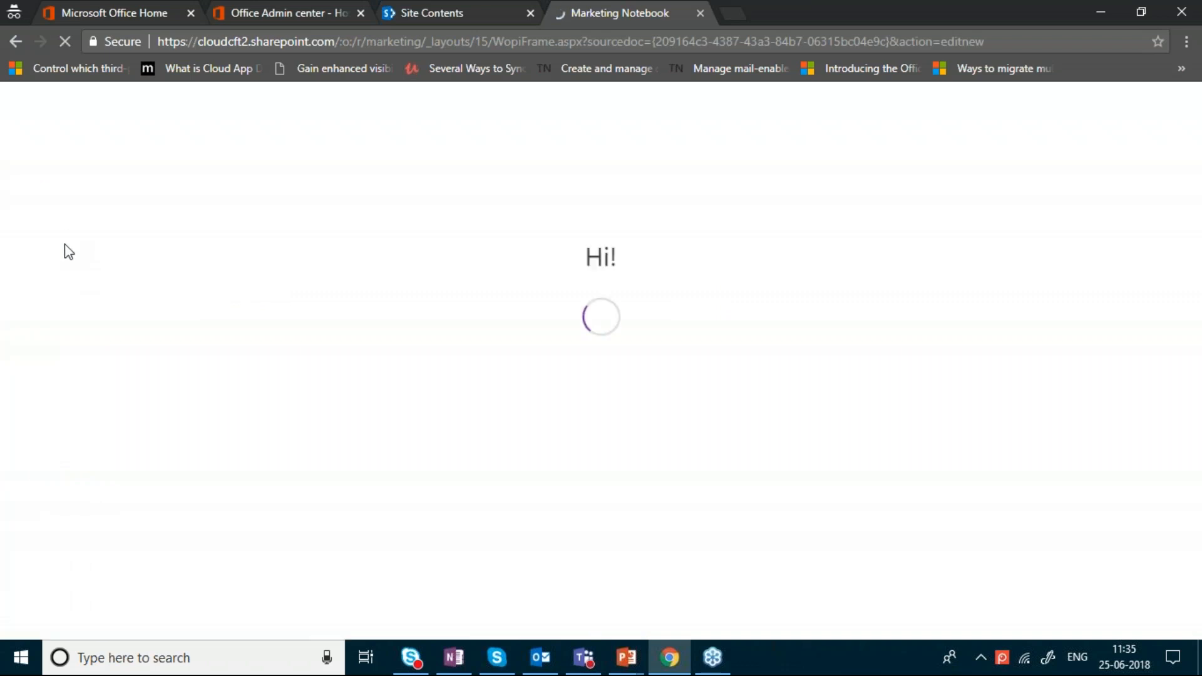
left_click(17, 39)
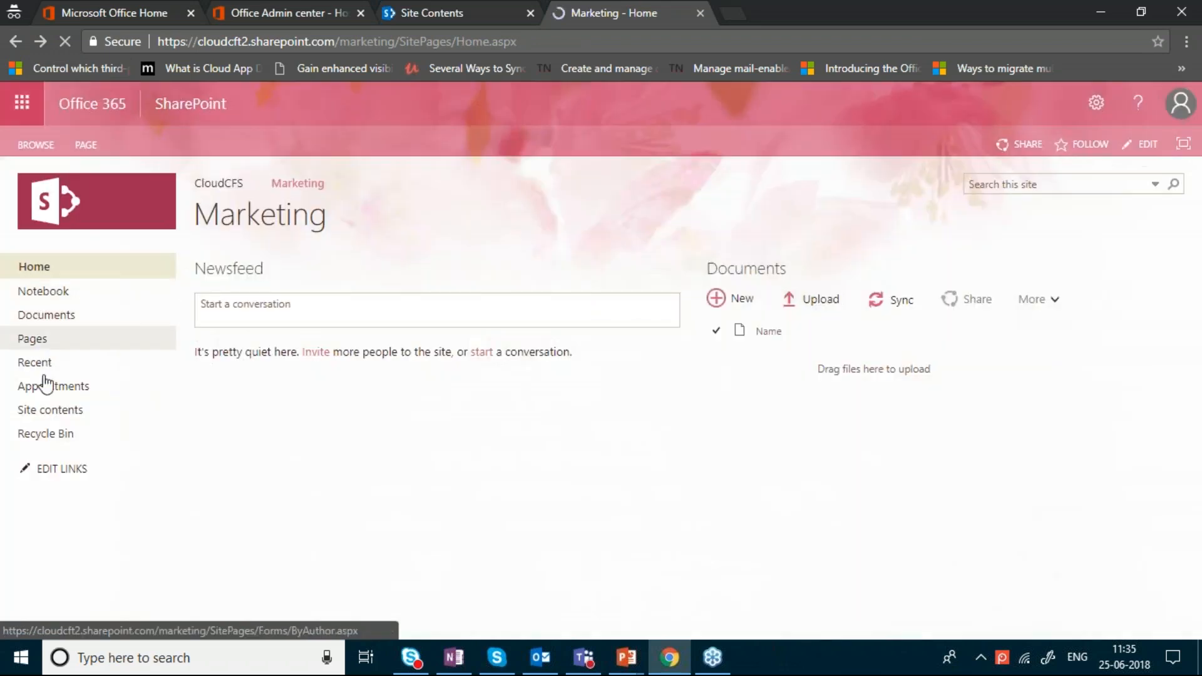
left_click(56, 468)
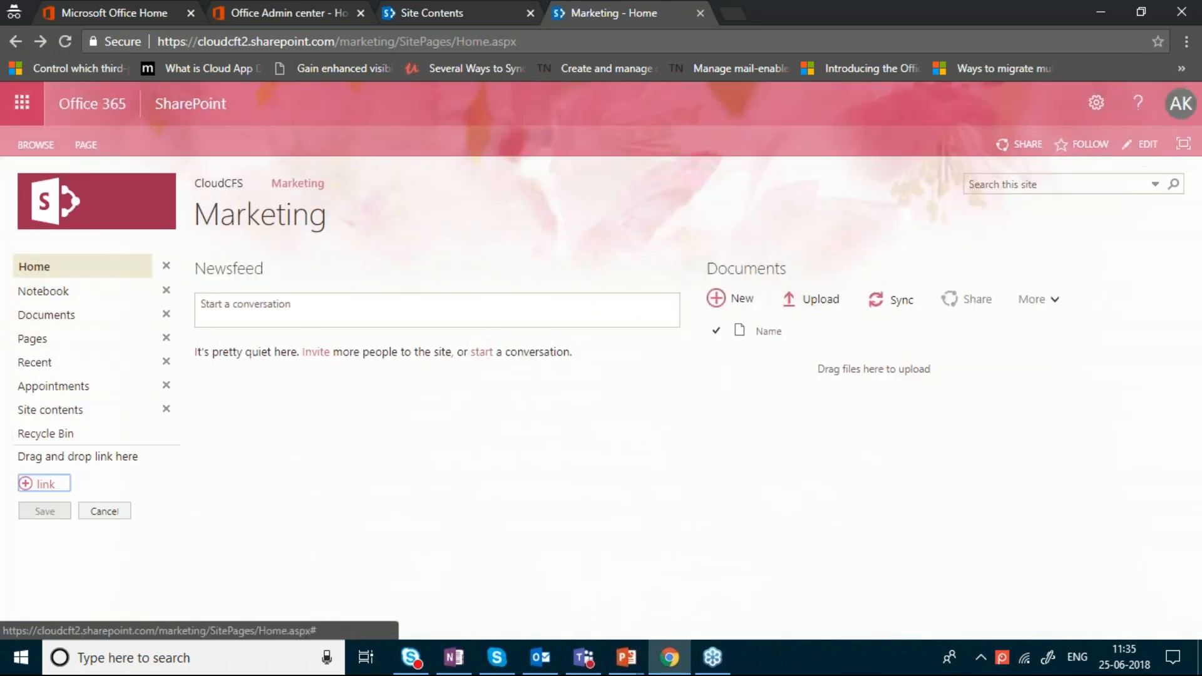
left_click_drag(55, 396, 42, 326)
left_click(43, 511)
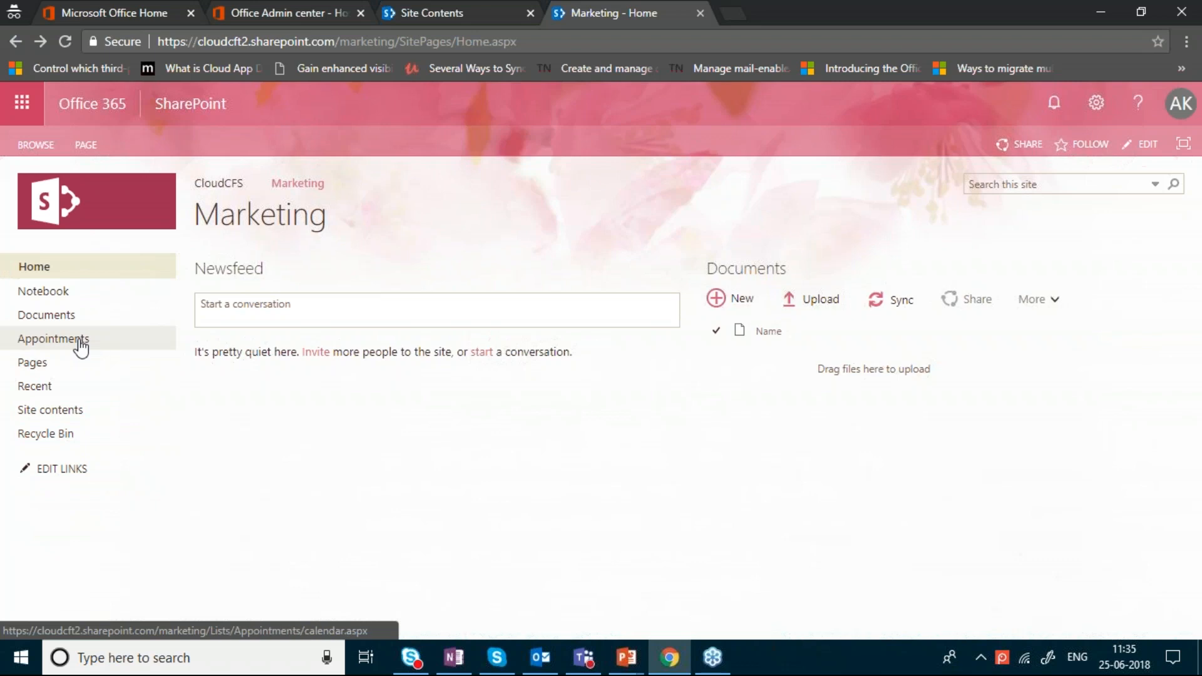
Add a Picture Library app named Images to the Marketing subsite
left_click(1098, 102)
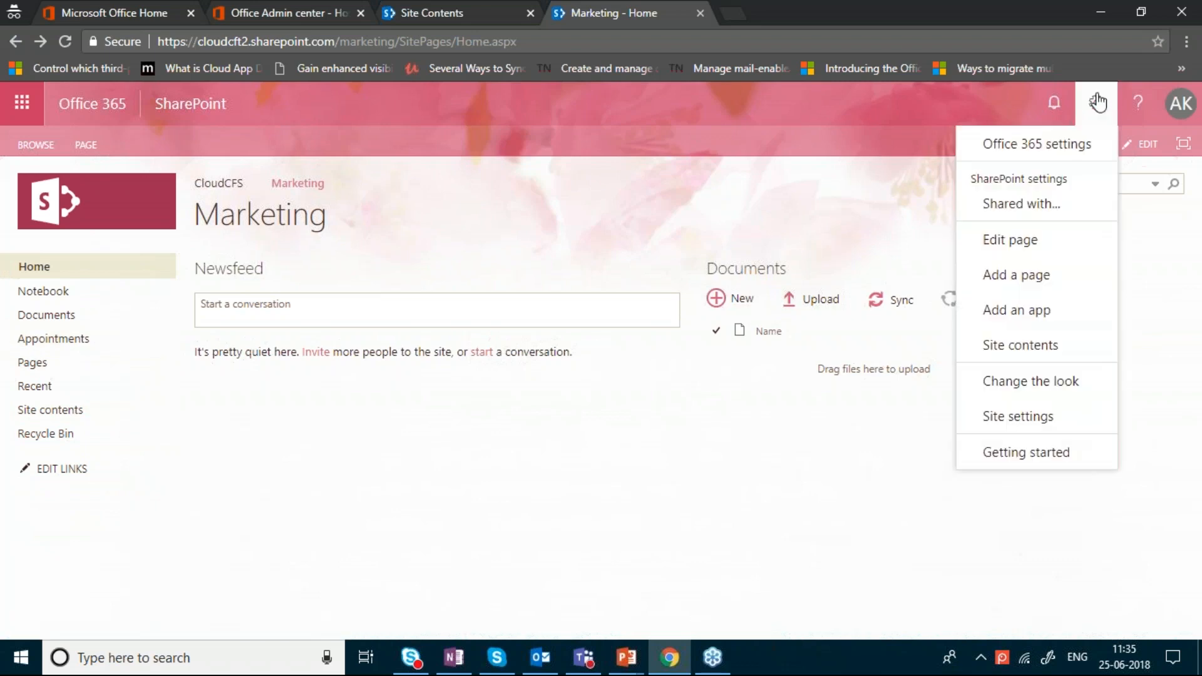
left_click(999, 306)
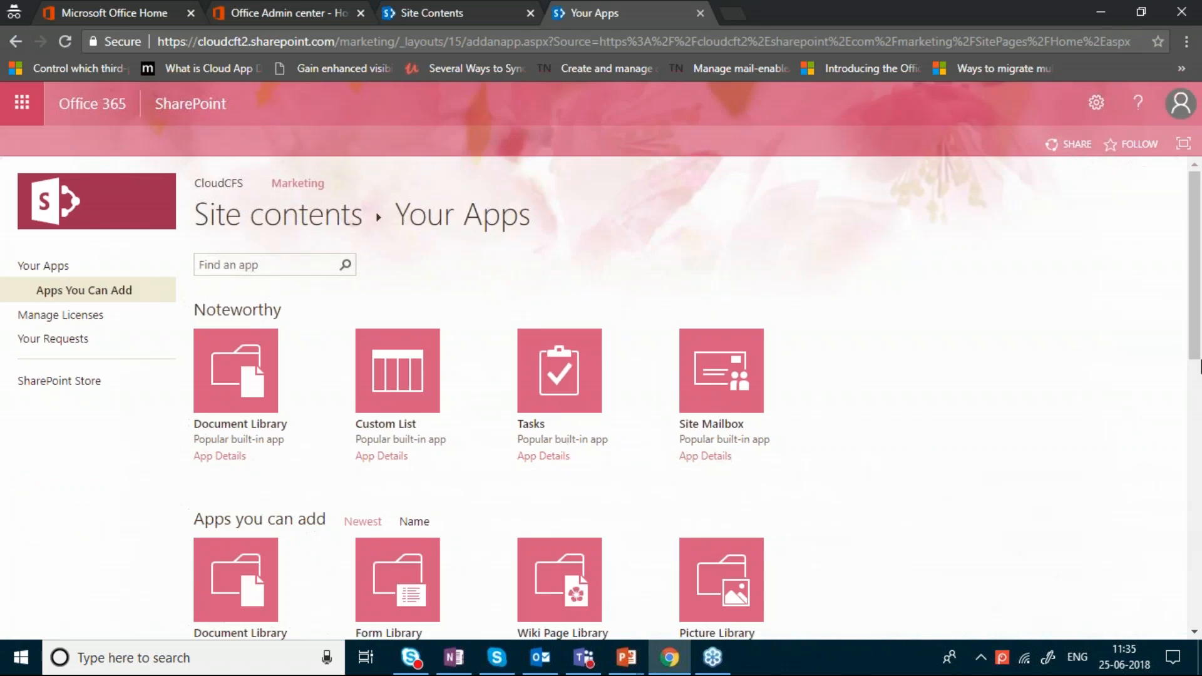
left_click_drag(1200, 329, 1201, 393)
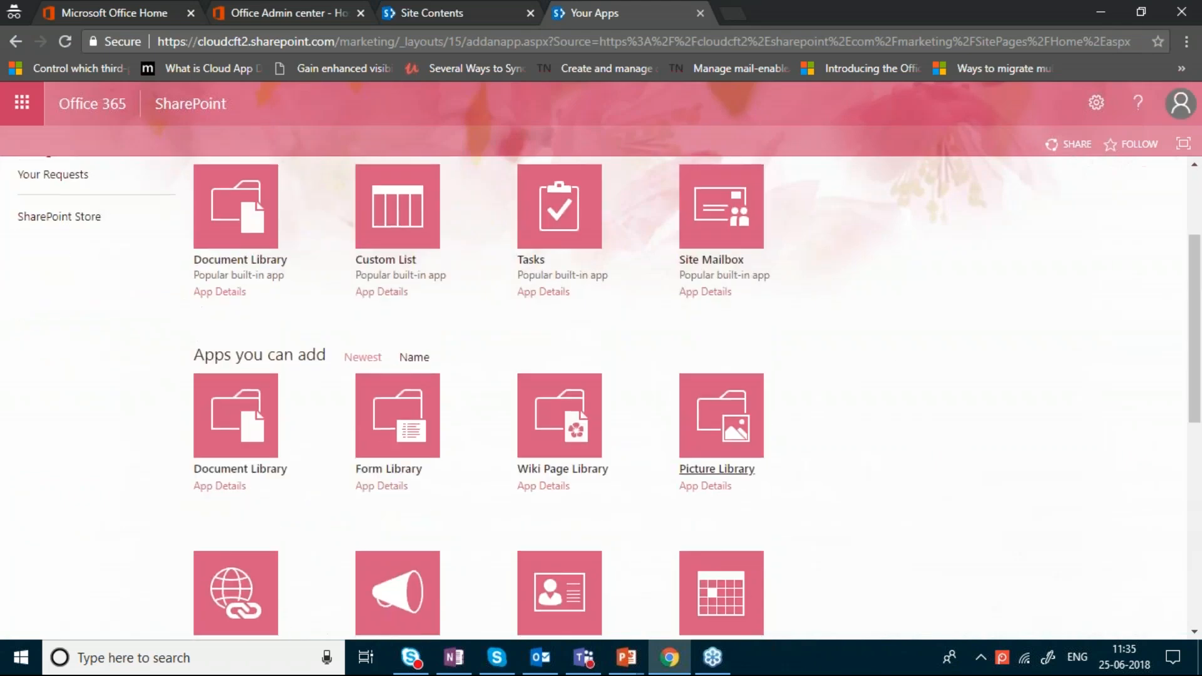
left_click(715, 452)
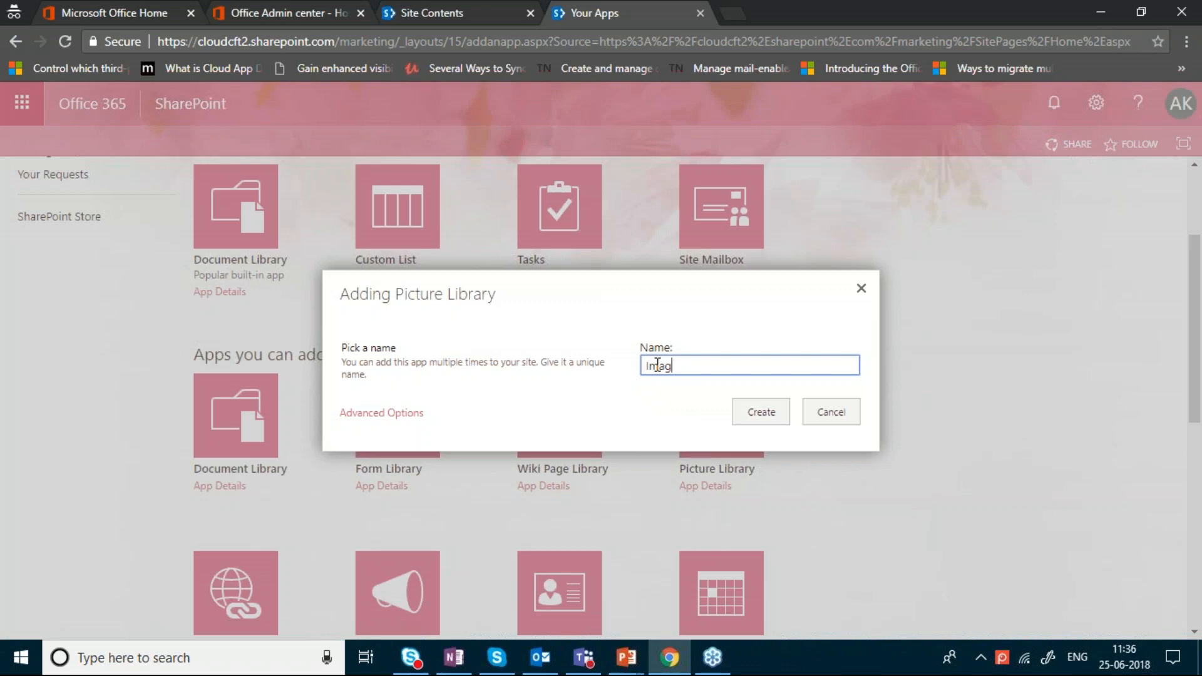
left_click(760, 412)
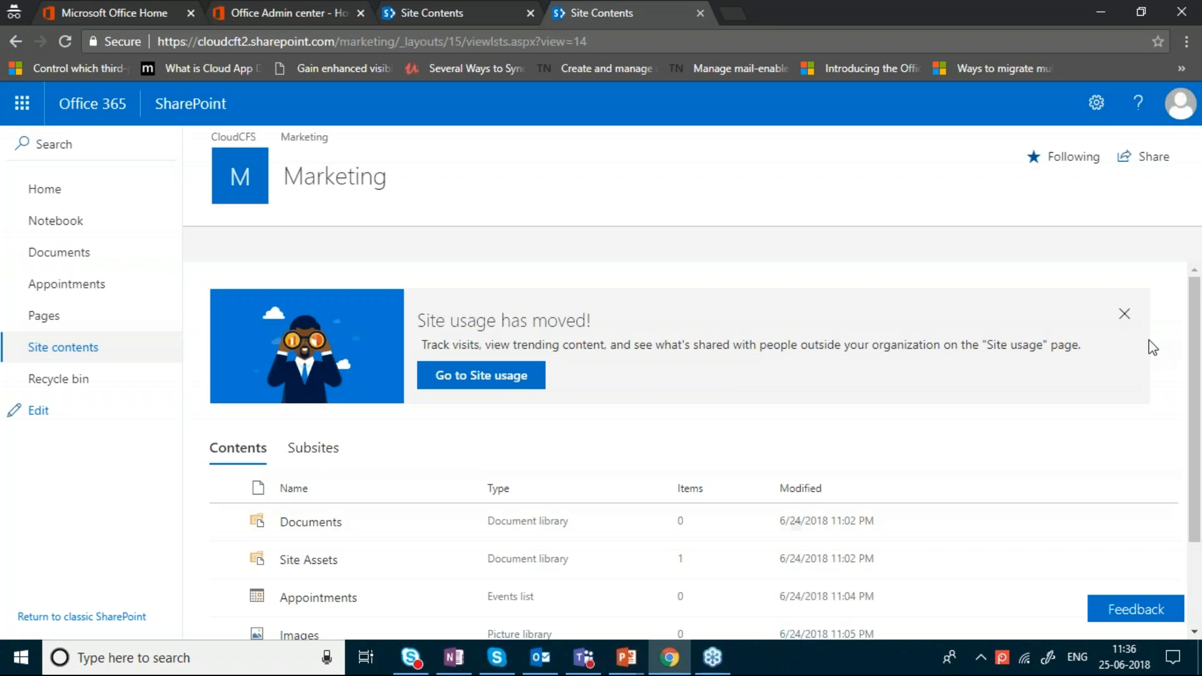
Open the Images library from the site contents, dismiss the welcome tour, and go to its library settings
scroll(308, 601, "down", 1)
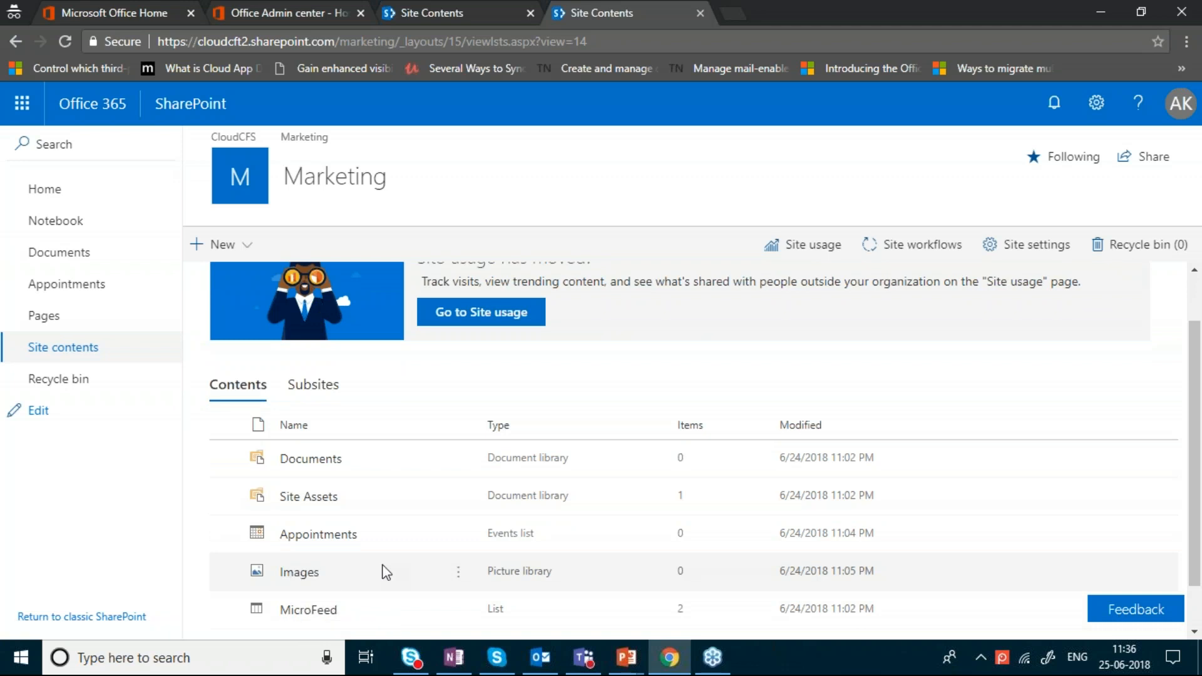
left_click(299, 572)
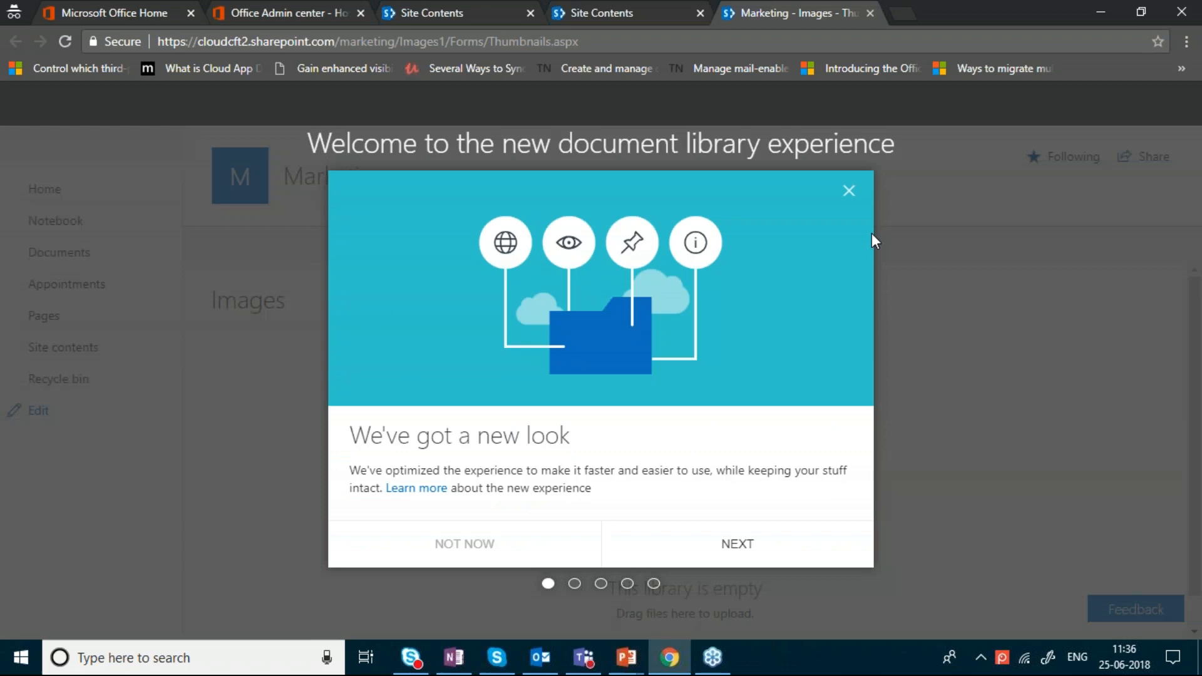
left_click(849, 191)
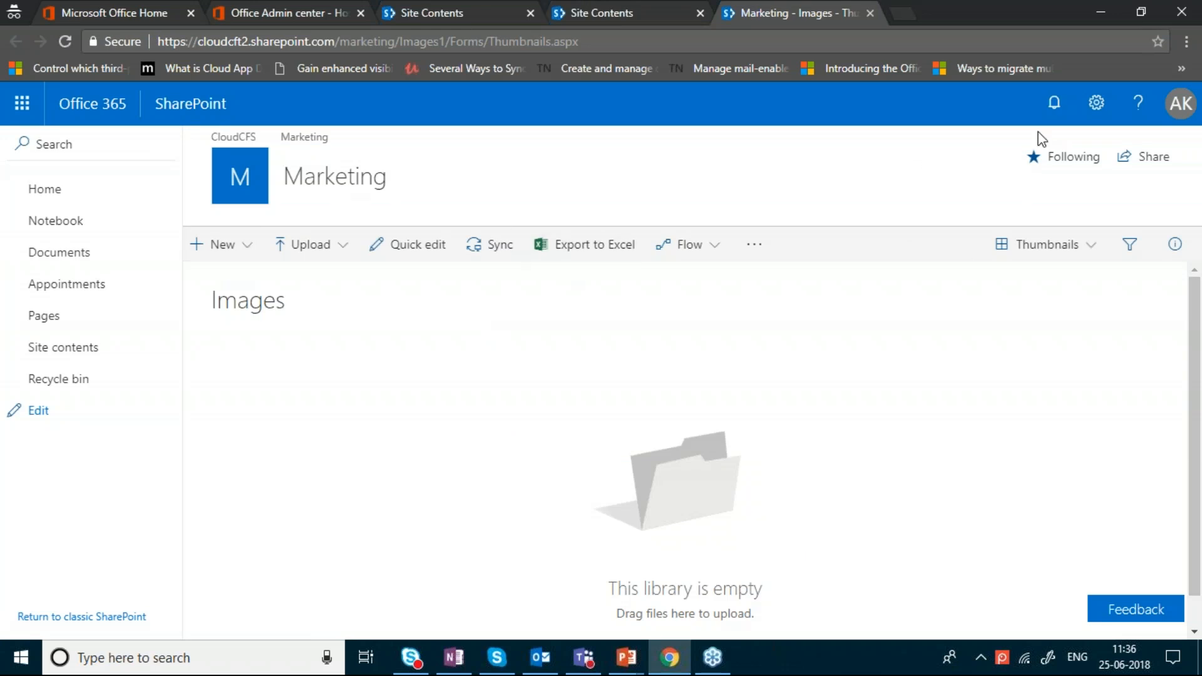
left_click(1095, 105)
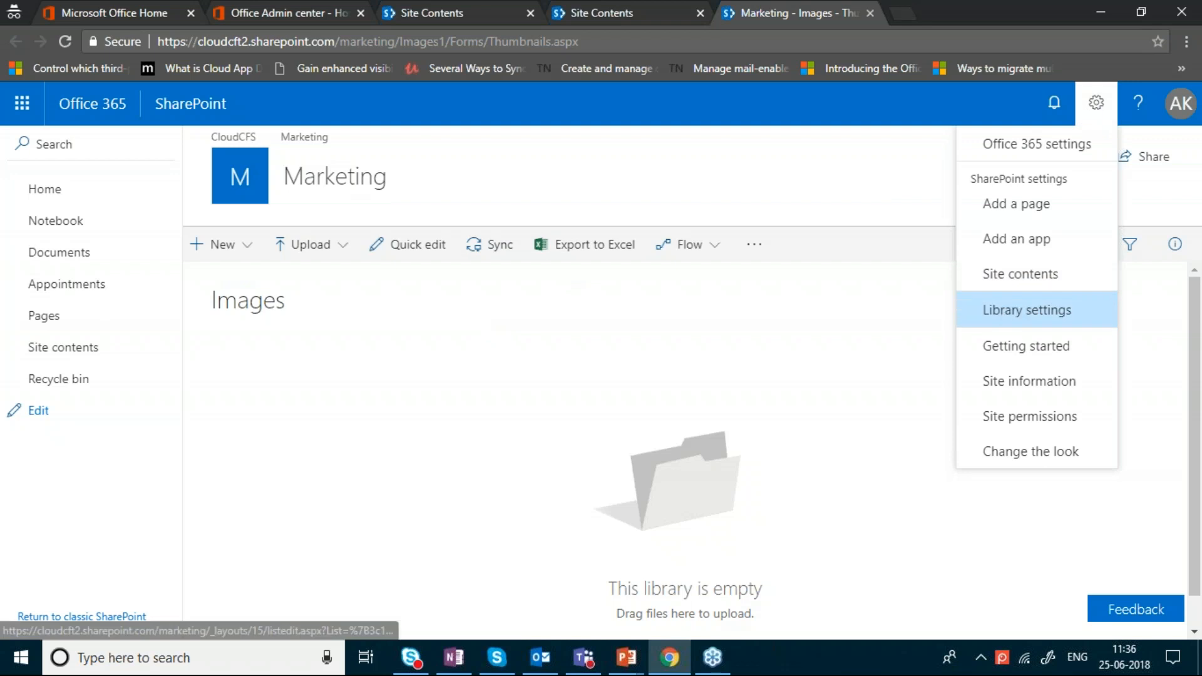
left_click(1027, 310)
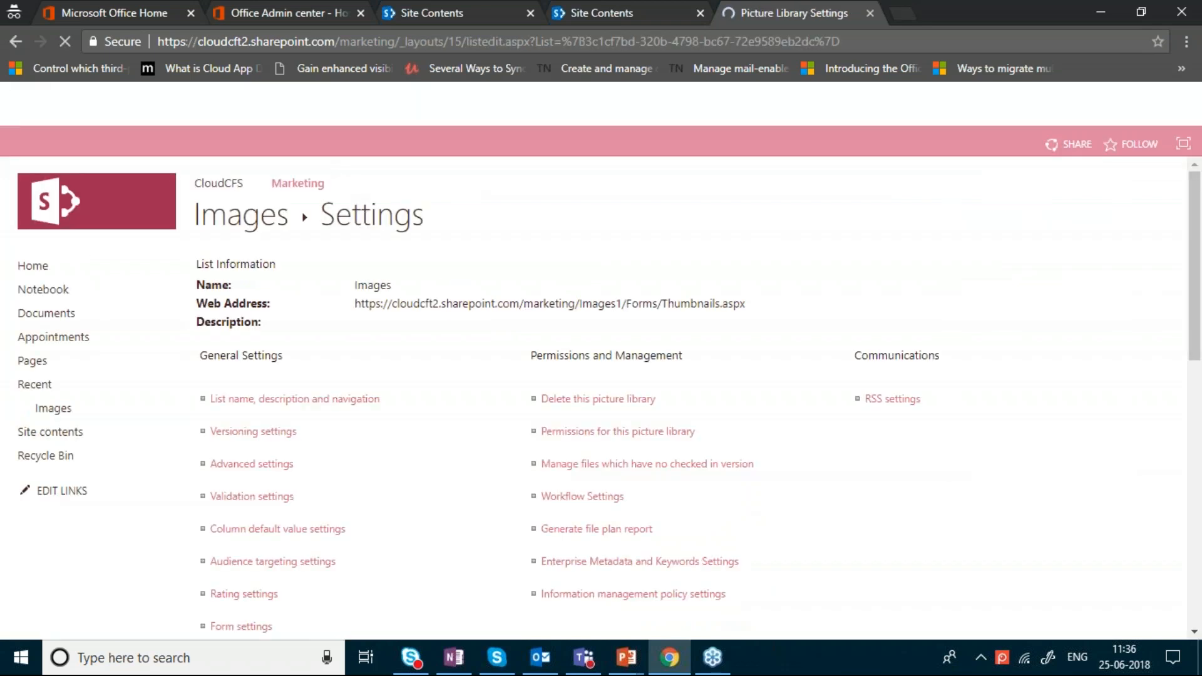
Set the Images picture library to display on the Quick Launch and save the setting
left_click(294, 399)
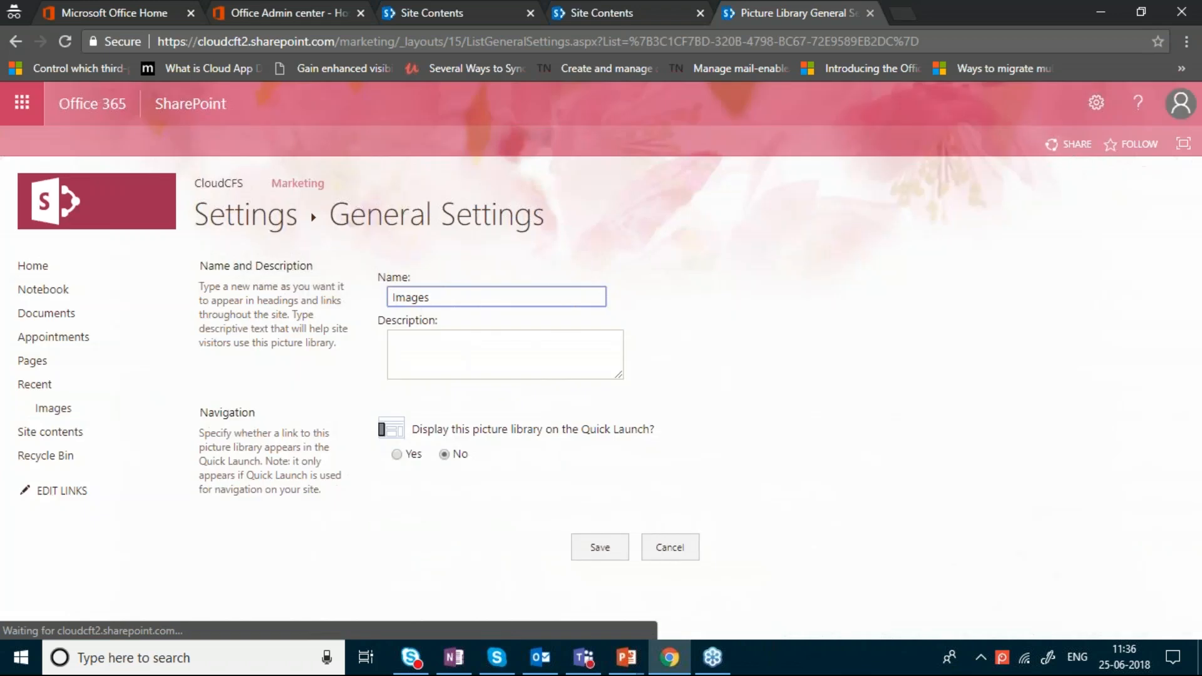
left_click(398, 456)
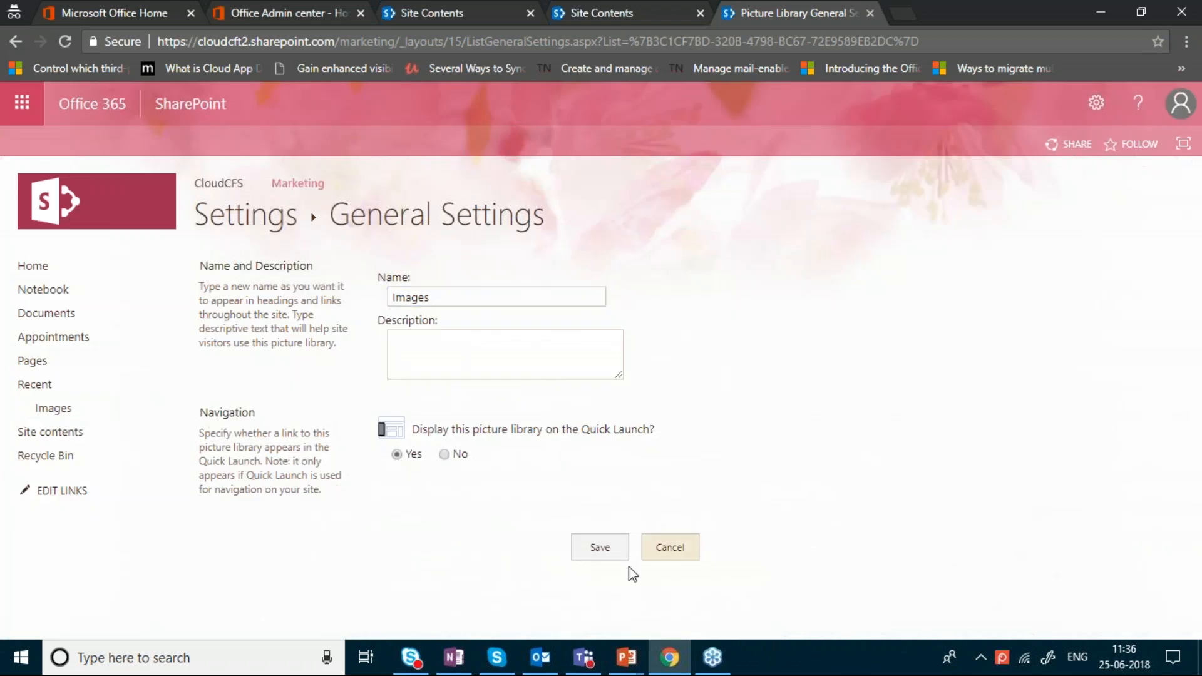
left_click(596, 547)
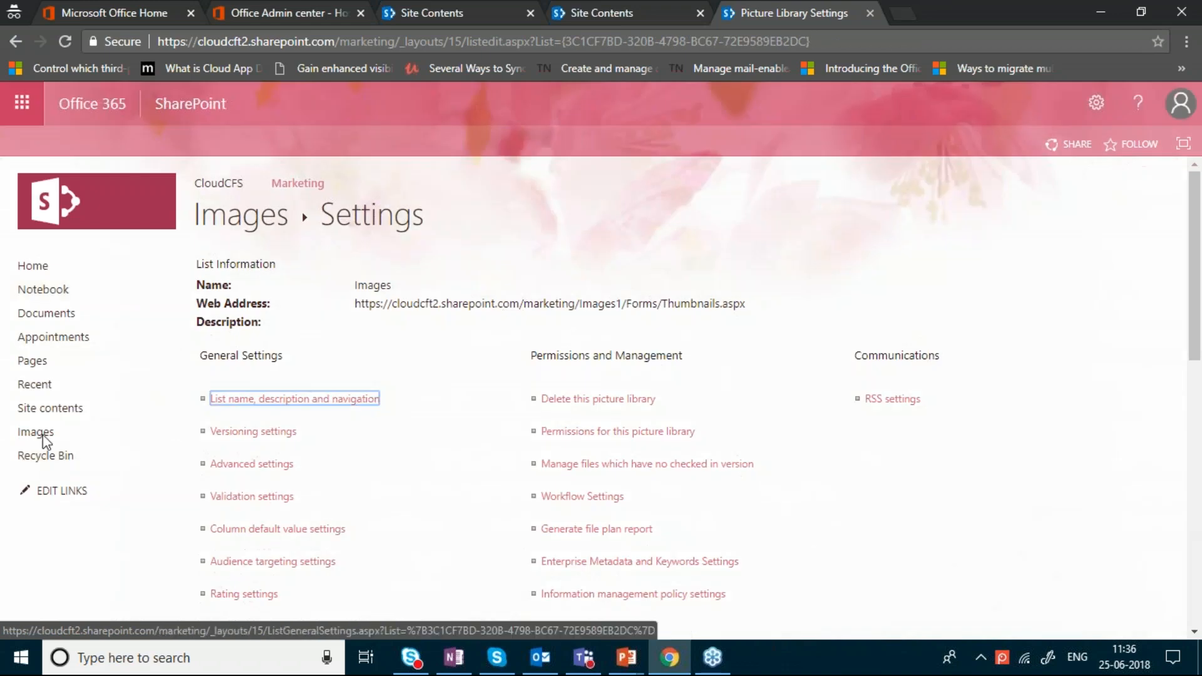
From the Marketing home page, move the Images link directly below Appointments in the site's navigation links and save the order
left_click(29, 268)
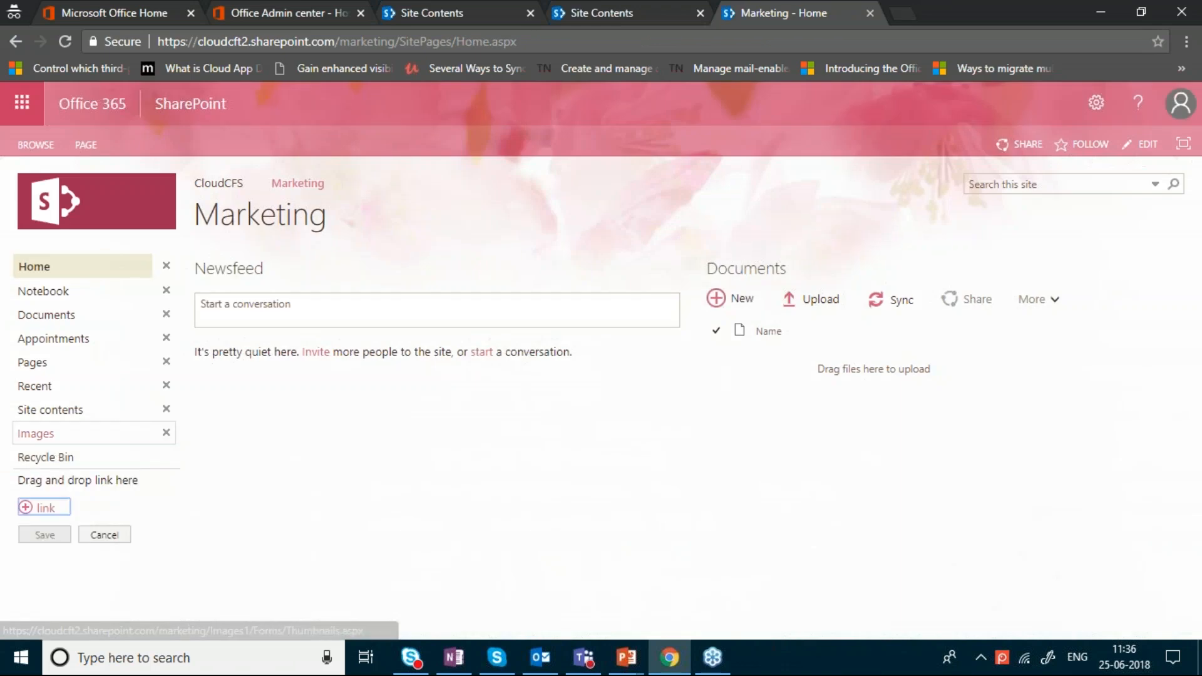
left_click_drag(38, 433, 38, 361)
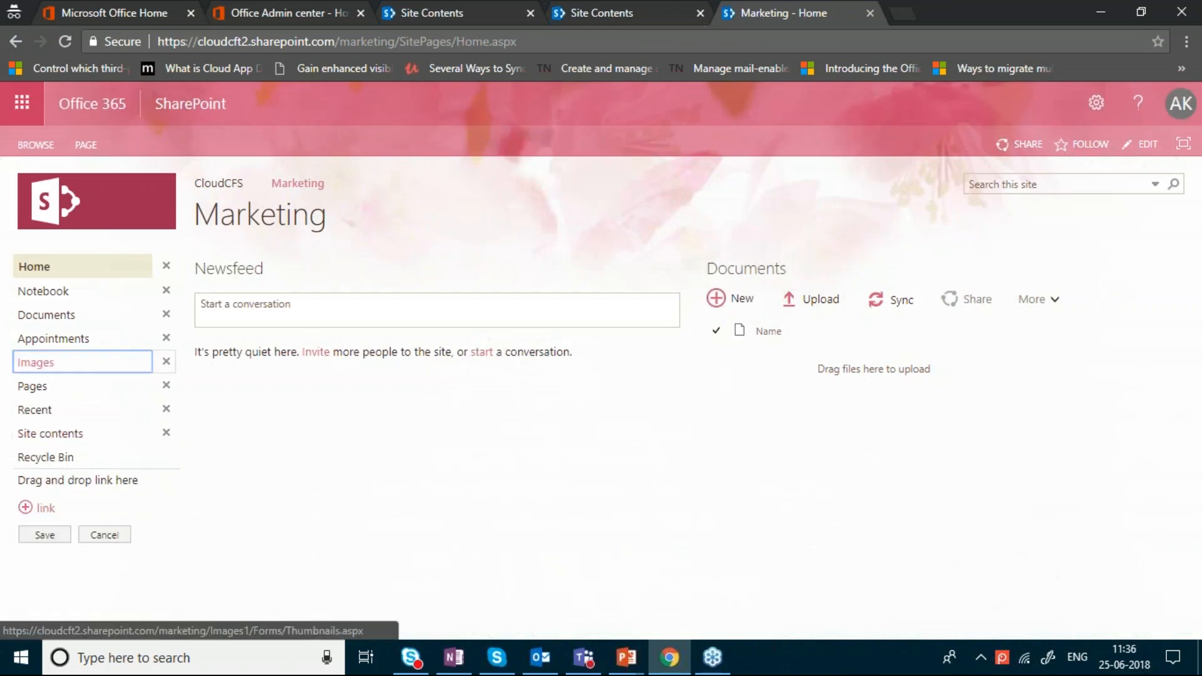
left_click(44, 536)
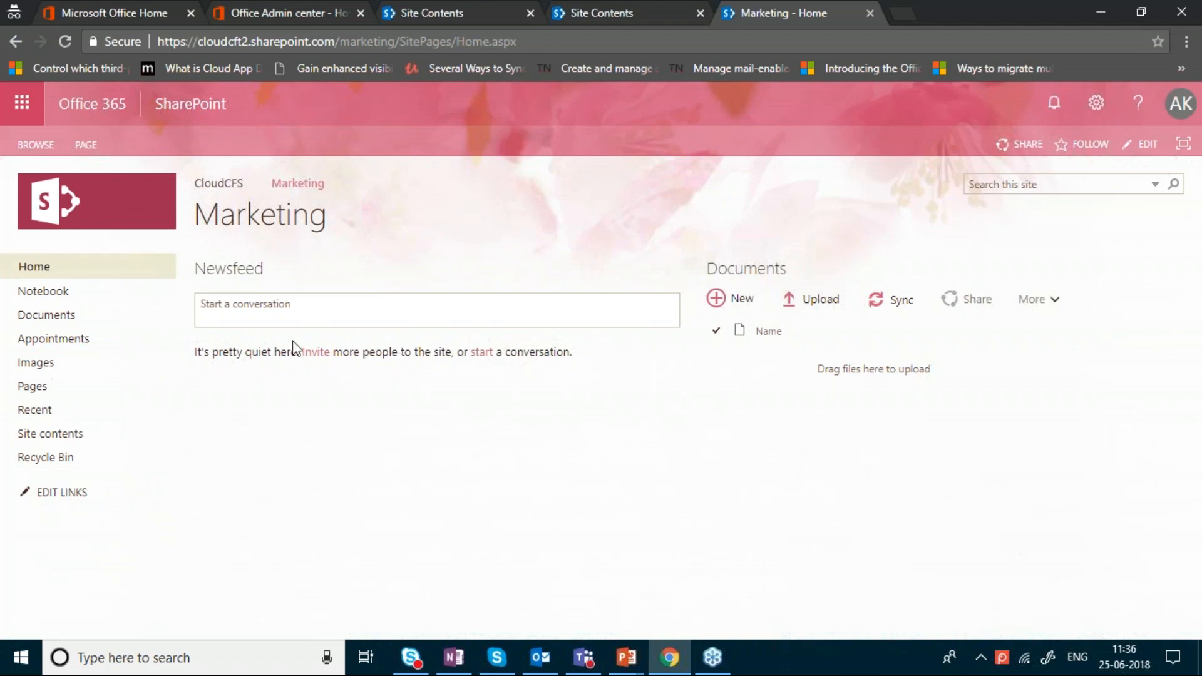
Add an Announcements app named Announcements to the Marketing subsite
left_click(1096, 102)
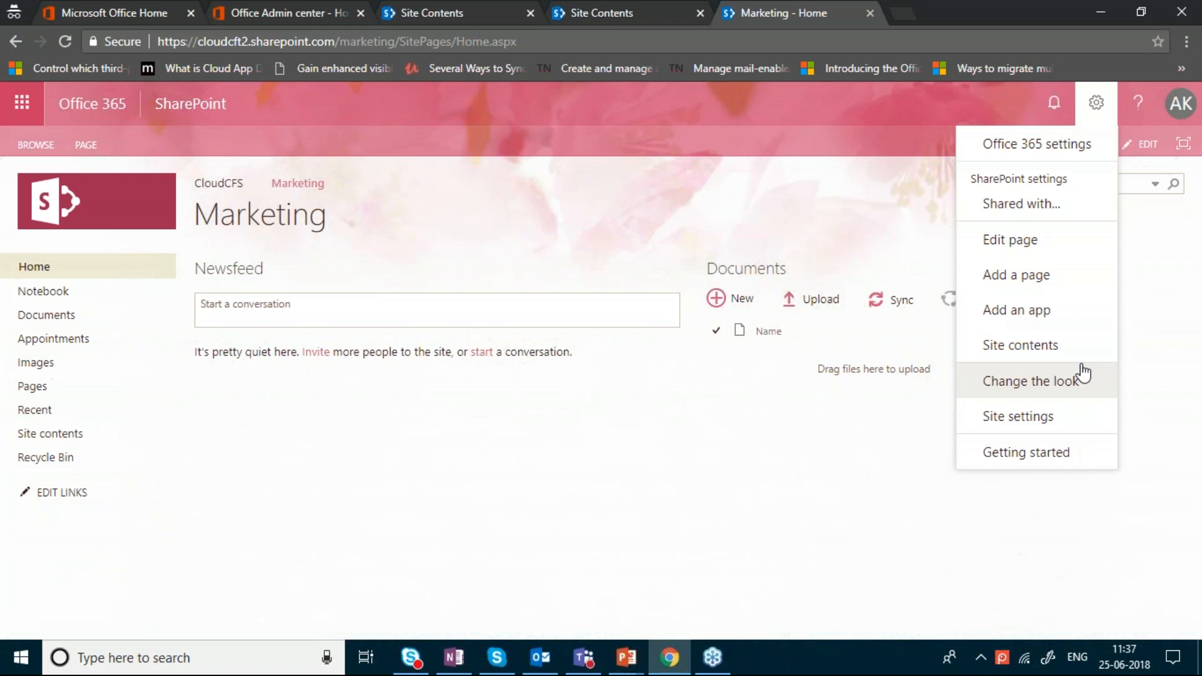
left_click(1017, 314)
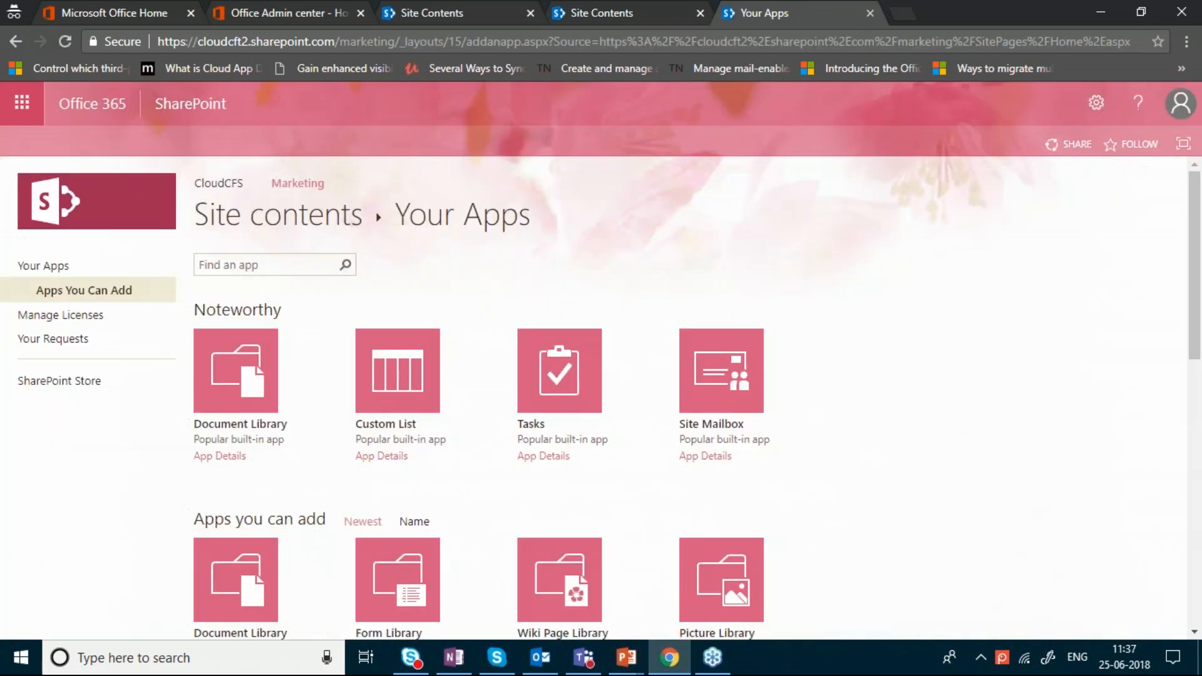
left_click_drag(1198, 304, 1200, 439)
left_click(397, 413)
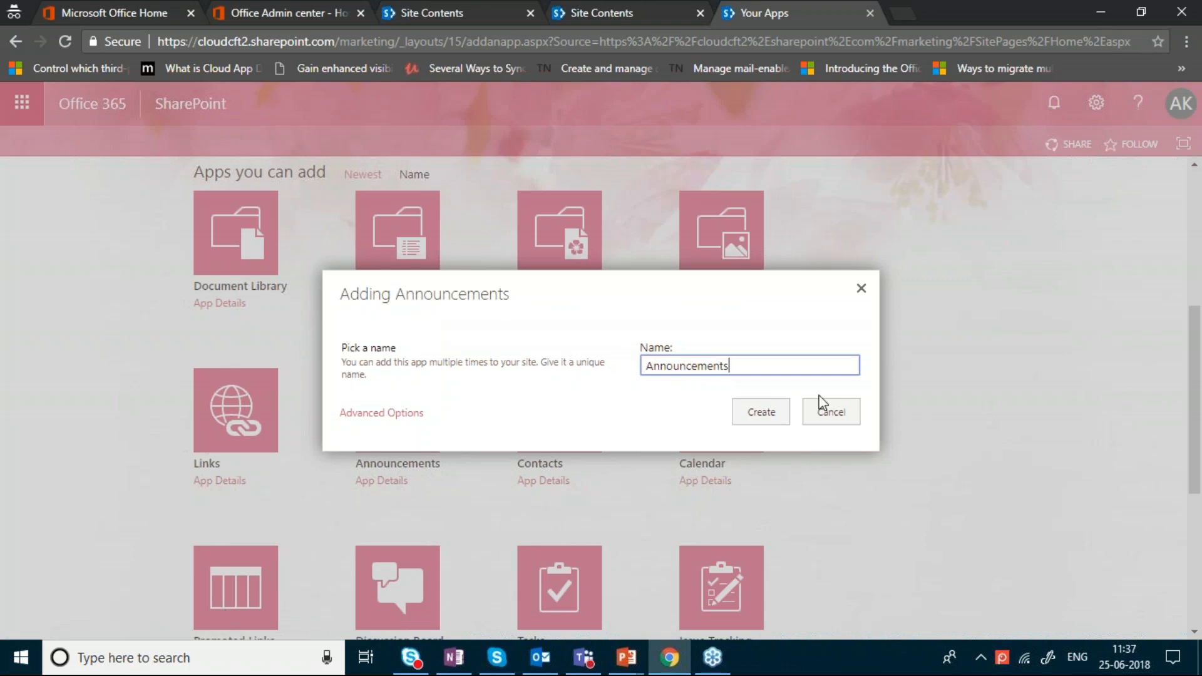
left_click(769, 418)
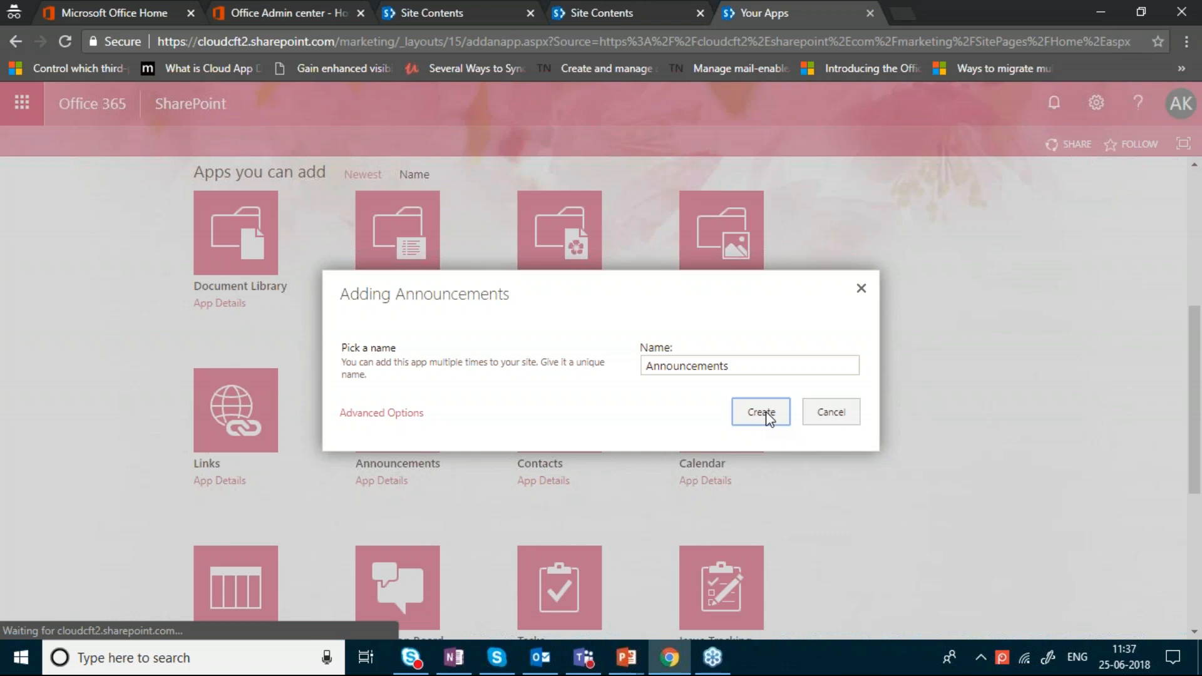
left_click(745, 416)
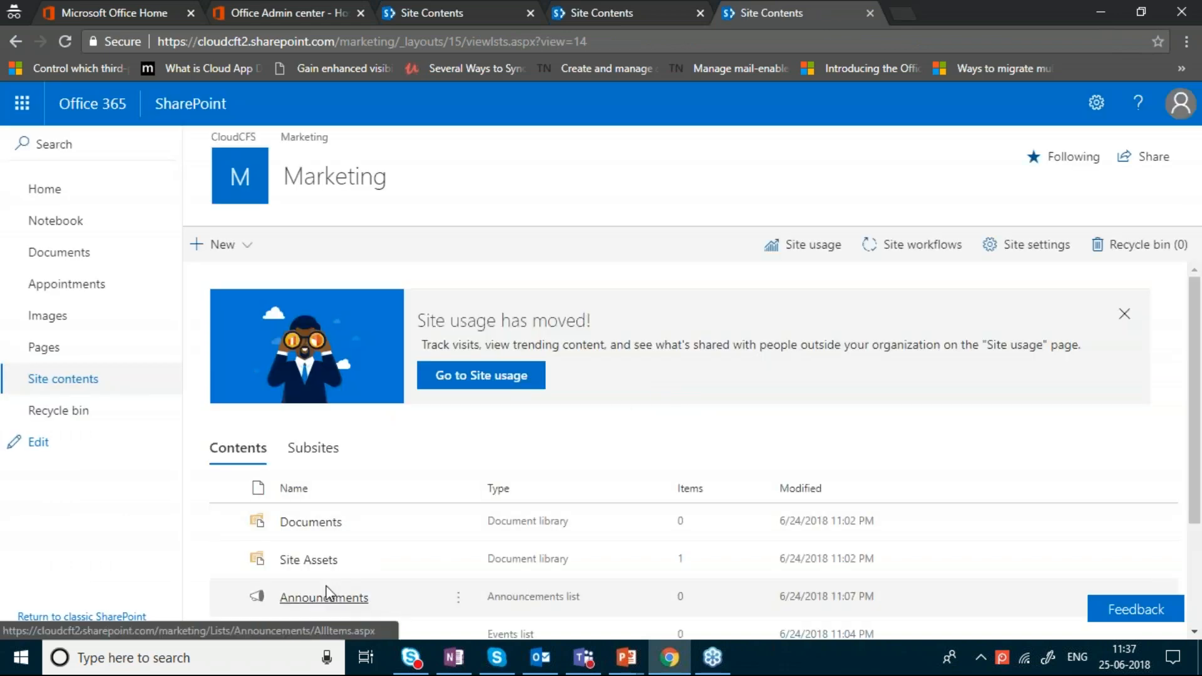
Open the Announcements list from the site contents, go through the welcome tour, and open the list settings
left_click(324, 597)
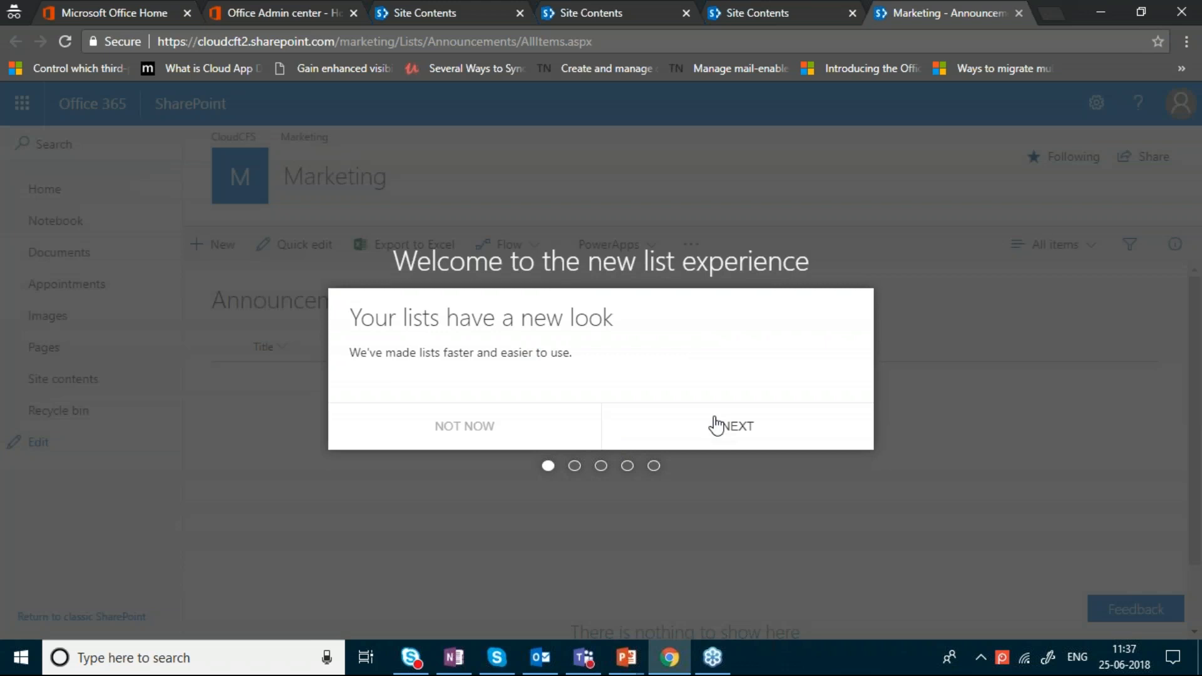
left_click(707, 425)
left_click(706, 424)
left_click(707, 426)
left_click(708, 427)
left_click(708, 427)
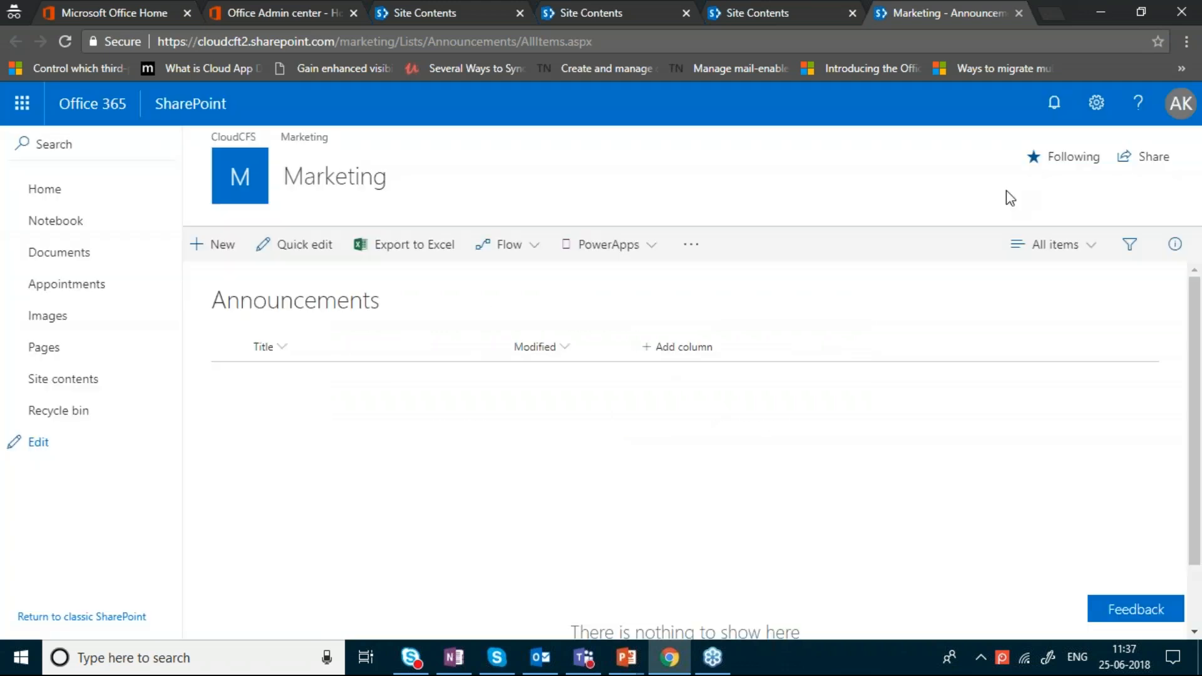
left_click(1104, 109)
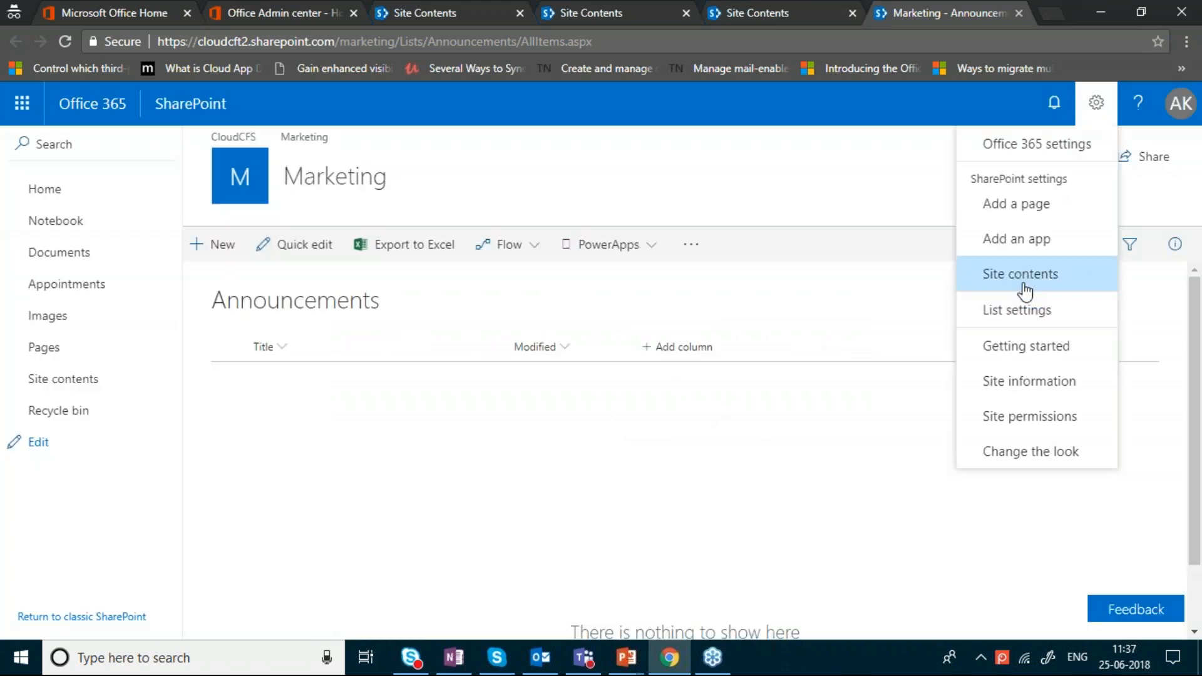
left_click(998, 313)
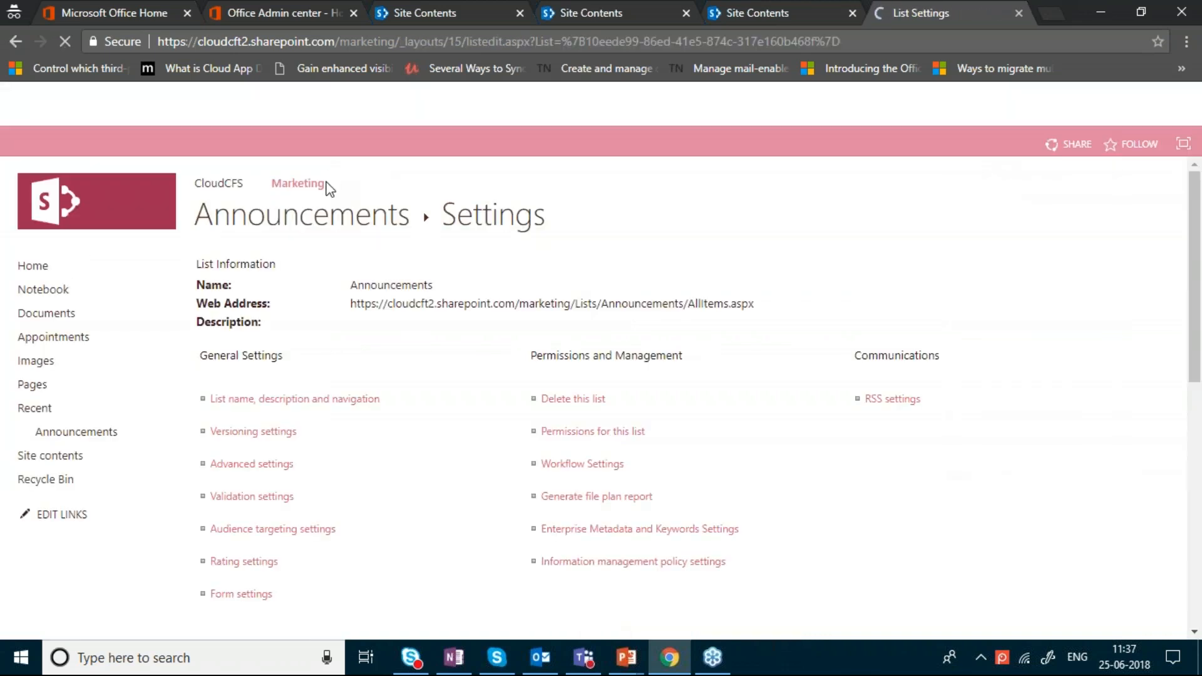
Set the Announcements list to display on the Quick Launch and save the setting
left_click(344, 399)
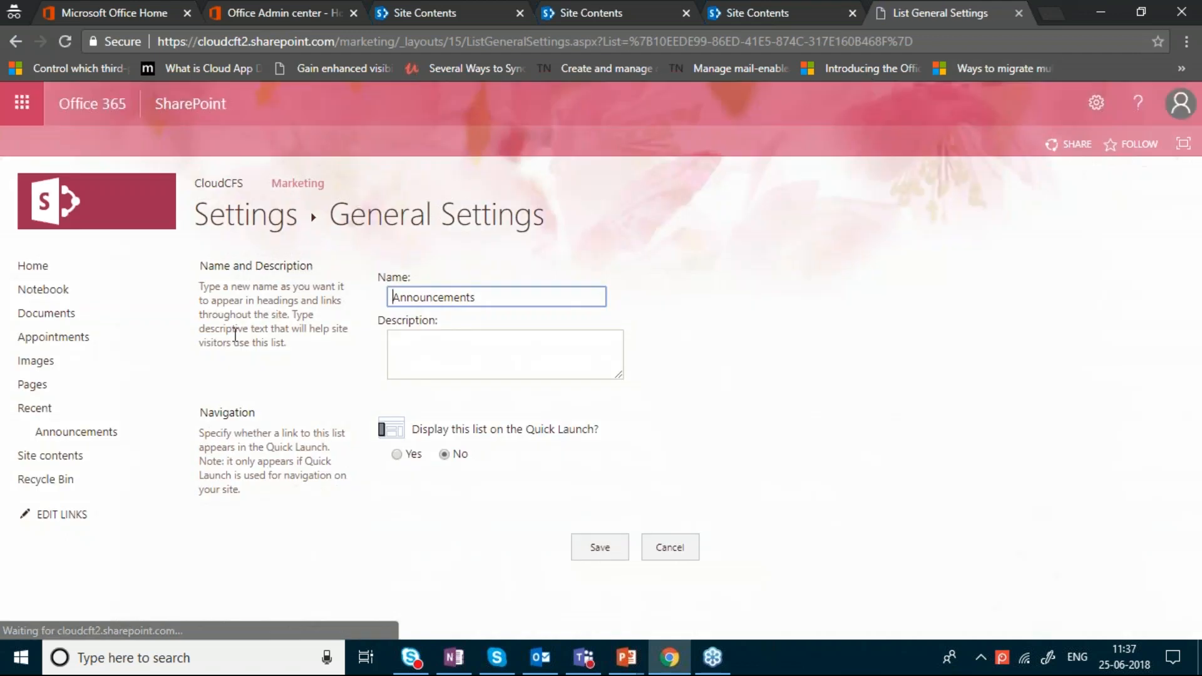
left_click(394, 452)
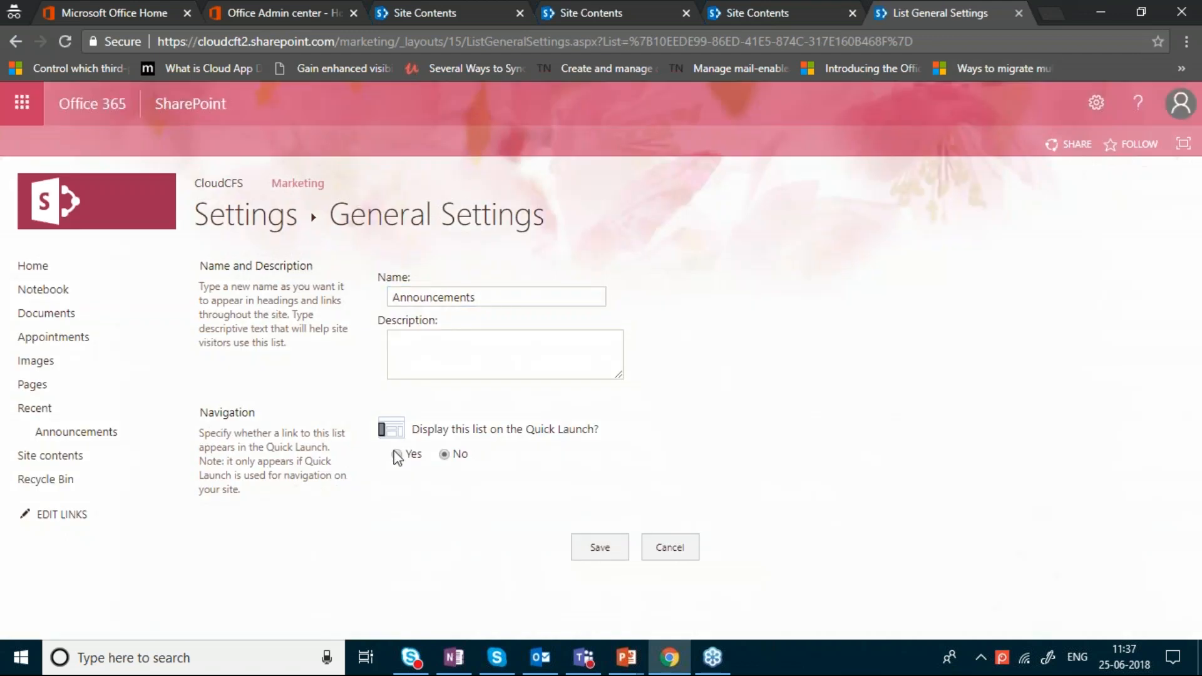
left_click(600, 547)
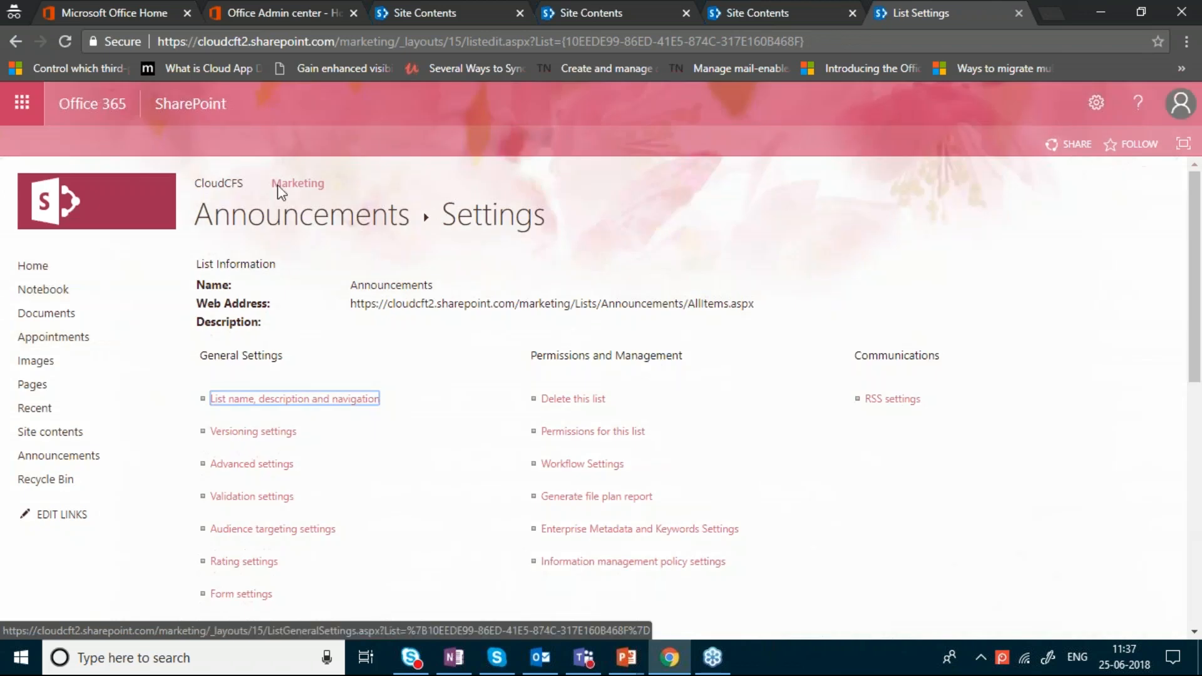
Move the Announcements link directly below Images in the site's navigation links and save the new order
left_click(37, 520)
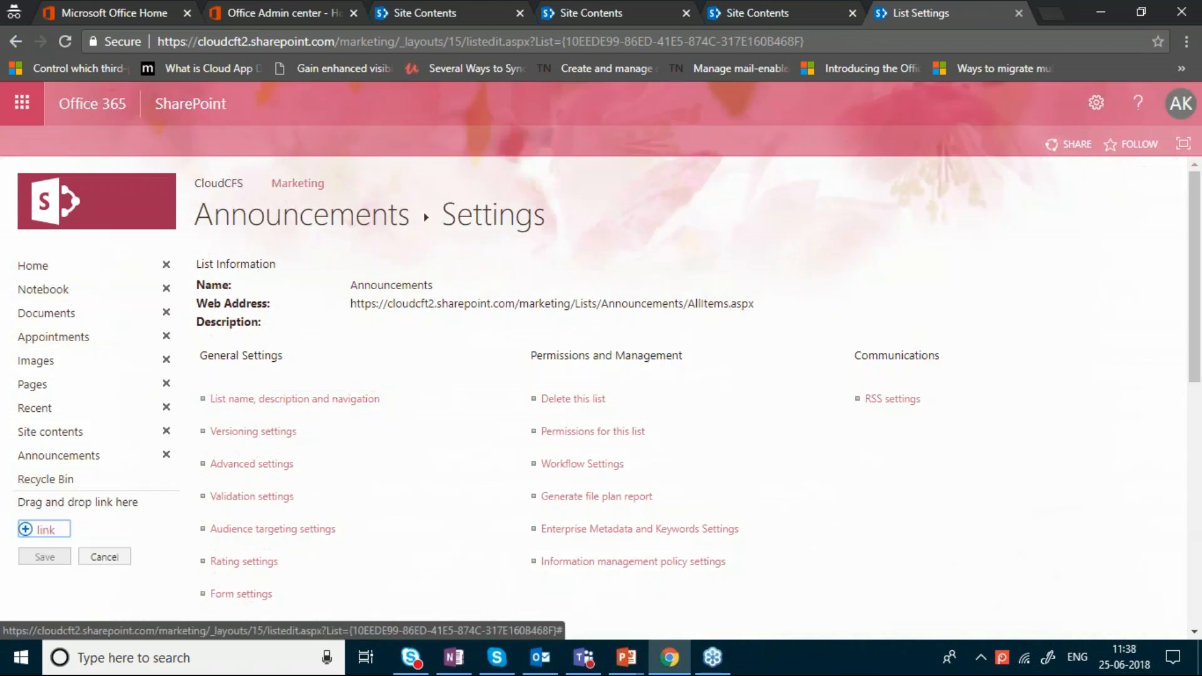
left_click_drag(53, 465, 51, 379)
left_click(44, 557)
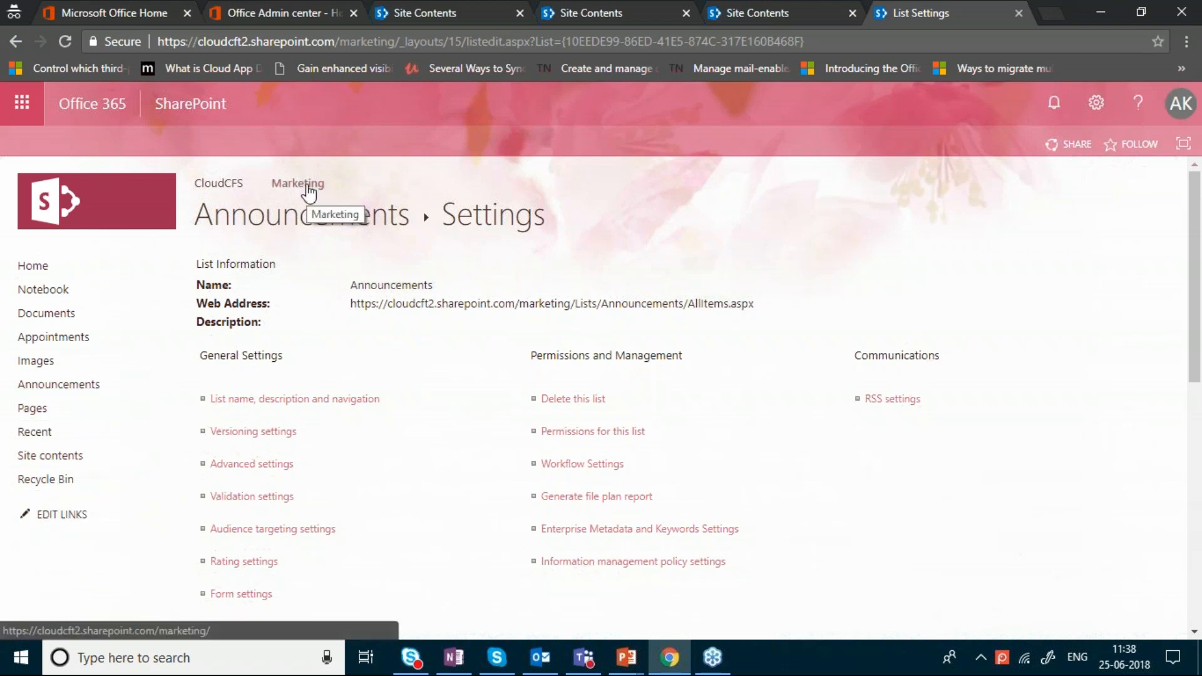
Visit the parent CloudCFS home page, return to the Marketing subsite, and open its site settings
left_click(218, 185)
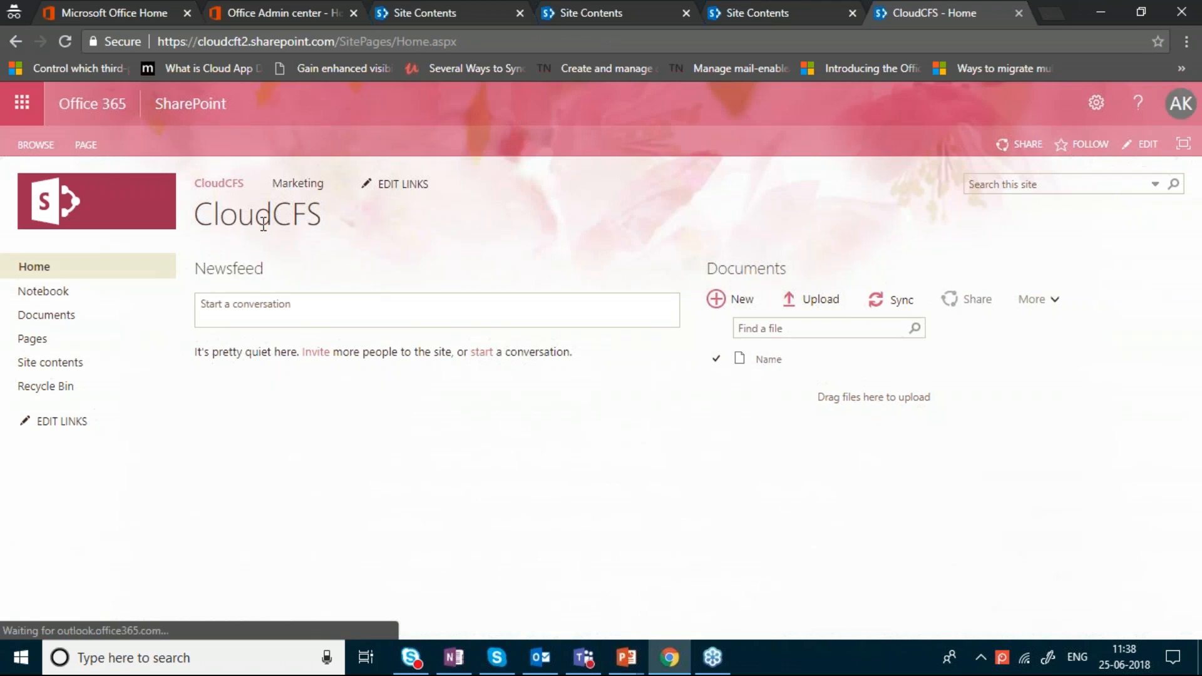
left_click(301, 188)
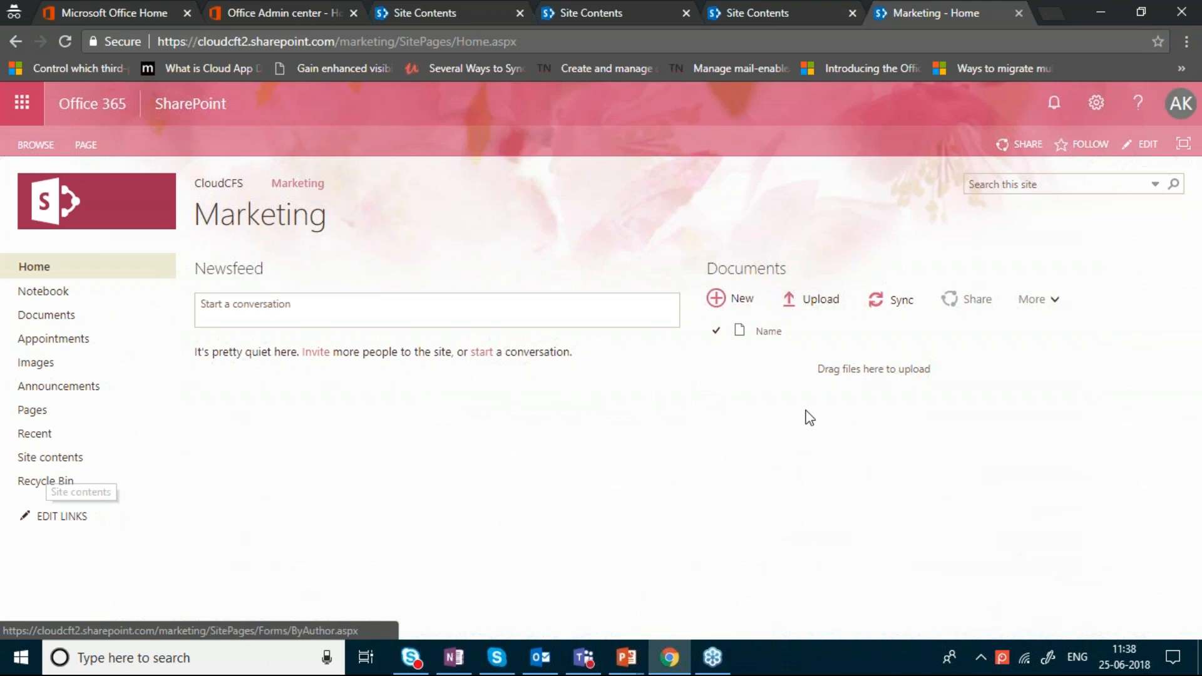
left_click(1100, 112)
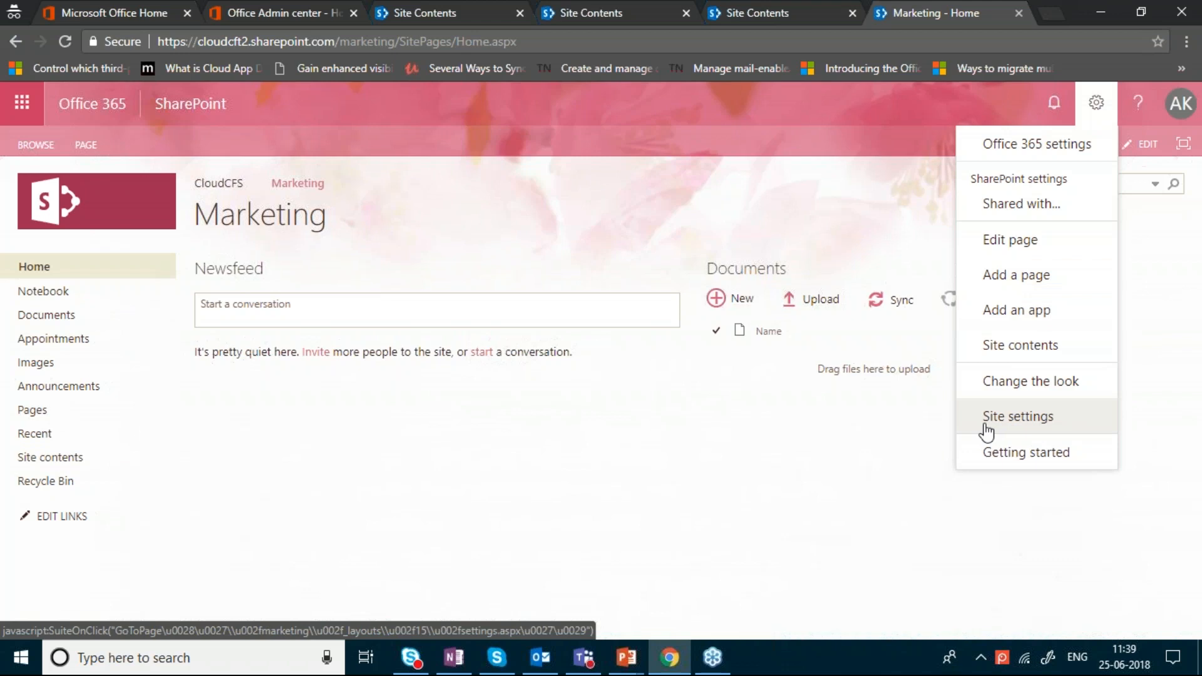
left_click(668, 461)
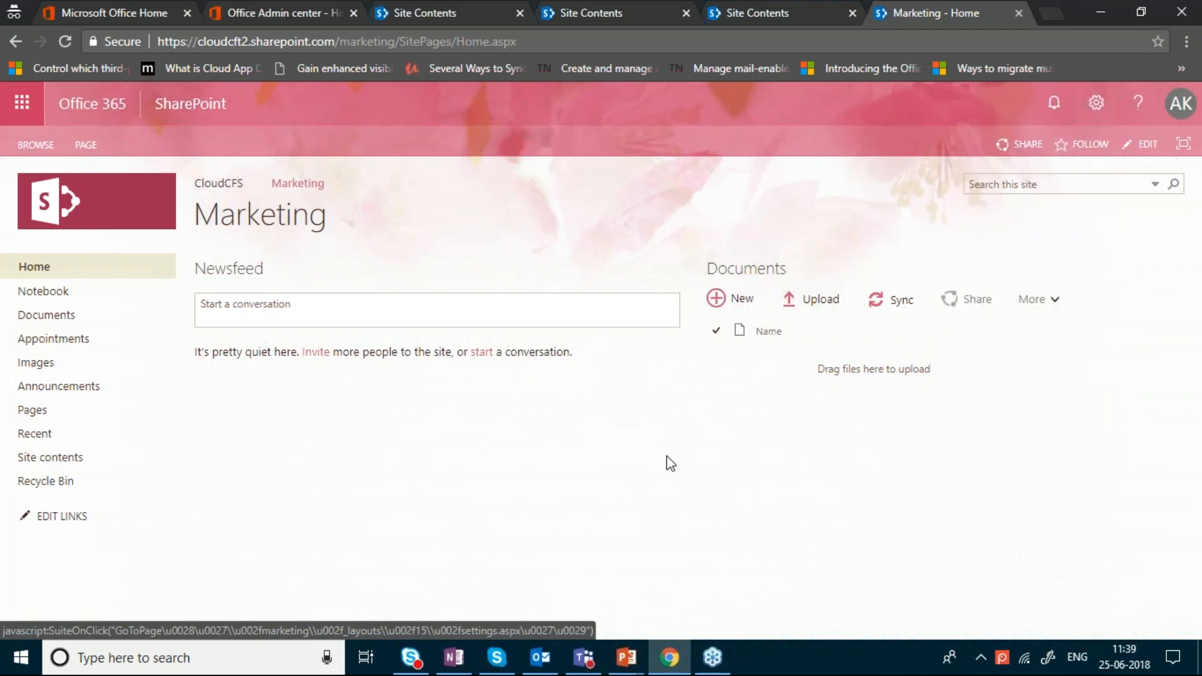
left_click(1095, 107)
left_click(1003, 418)
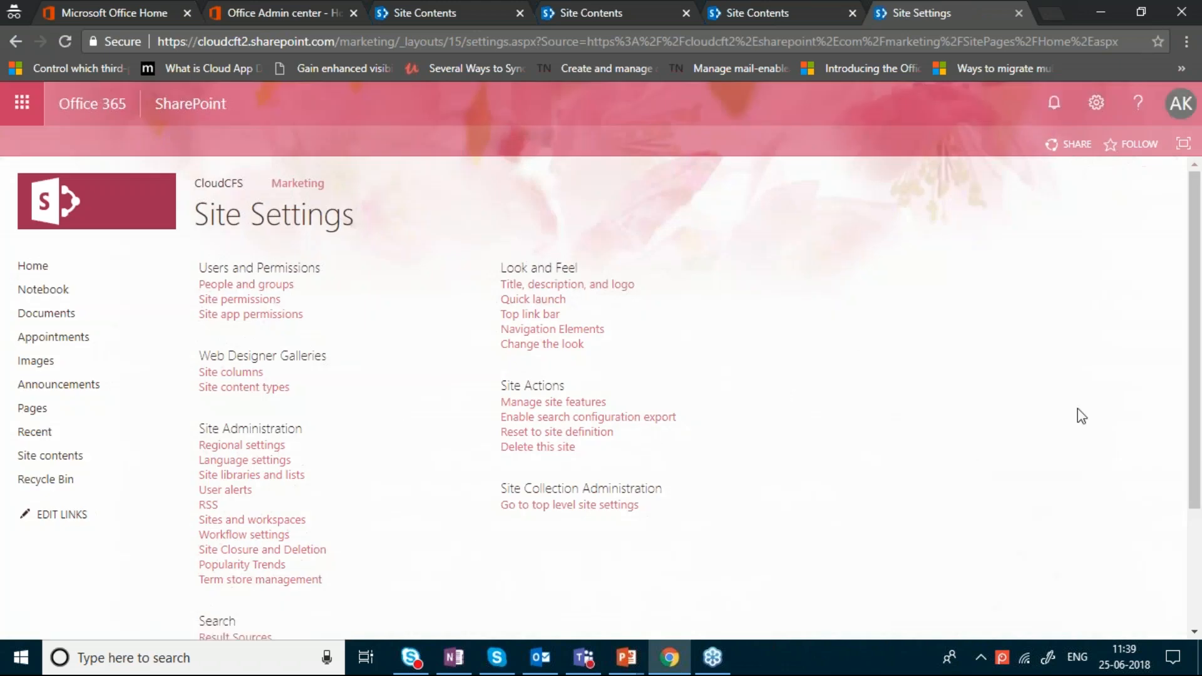
Look over the Marketing site settings, go to the parent CloudCFS site, and list its subsites in the site contents
left_click_drag(1196, 362, 1200, 474)
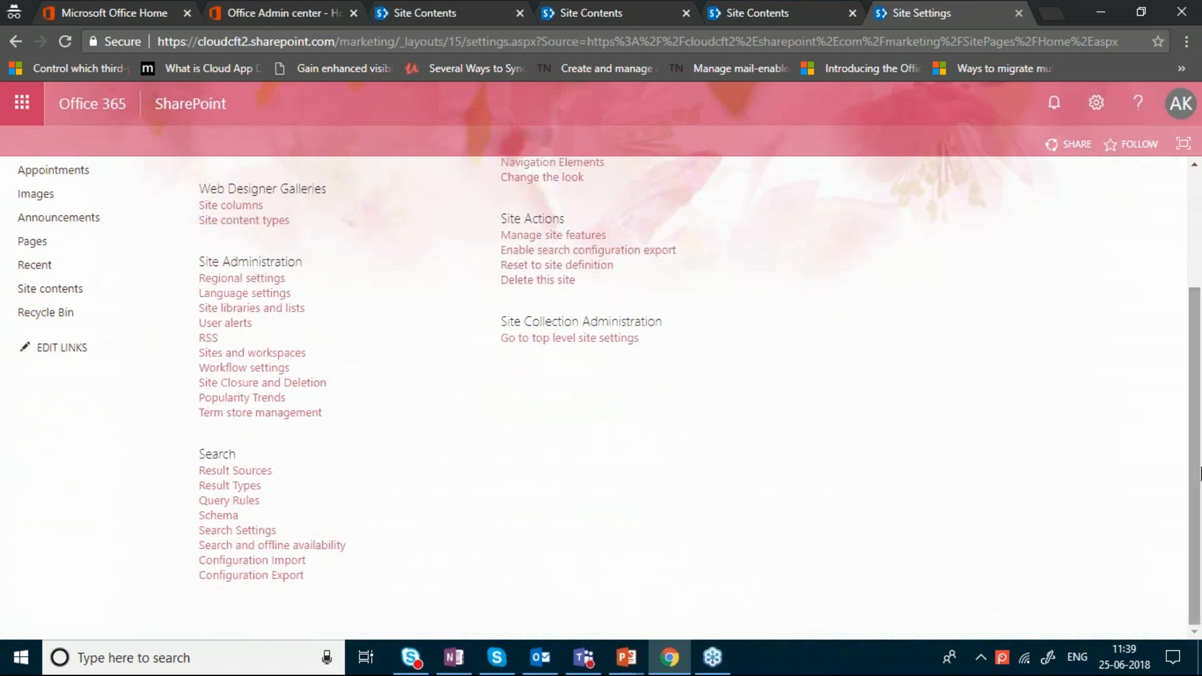
left_click_drag(1200, 391, 1197, 238)
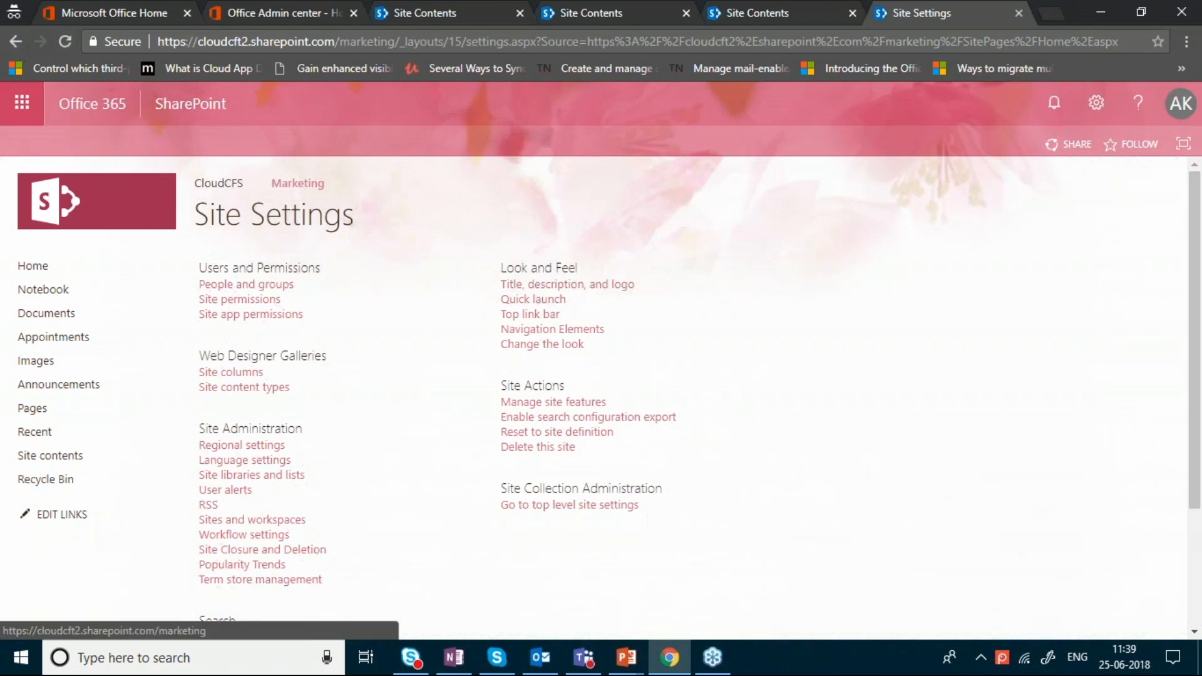
left_click(218, 183)
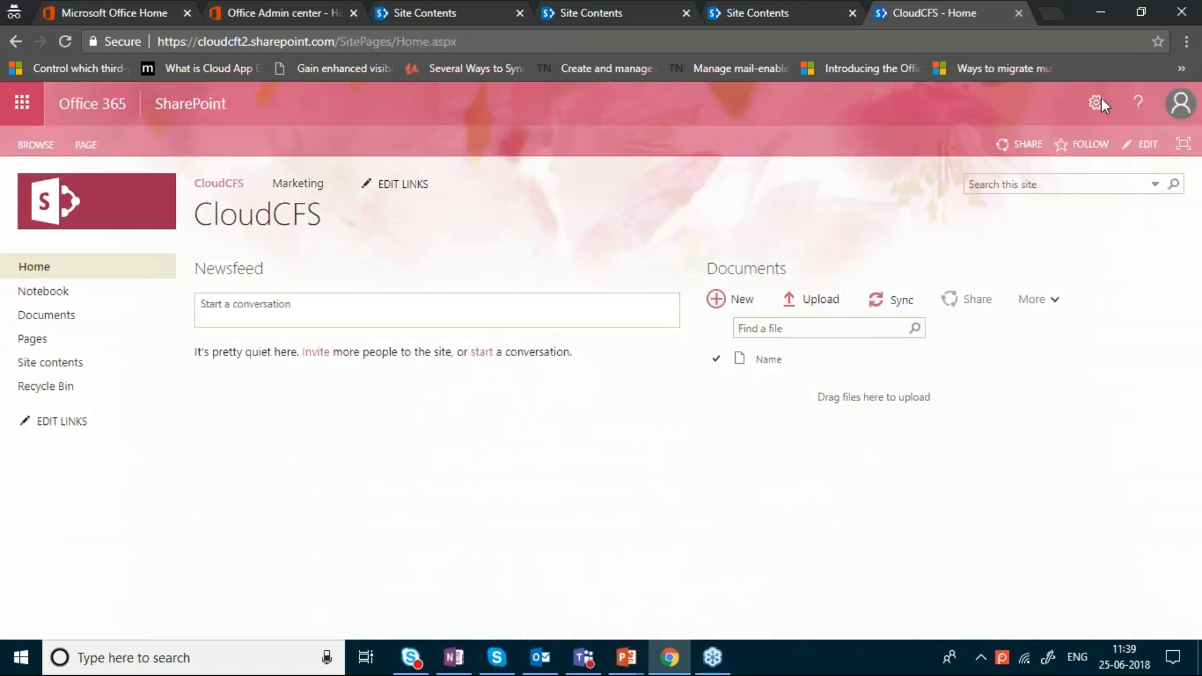
left_click(1097, 102)
left_click(998, 352)
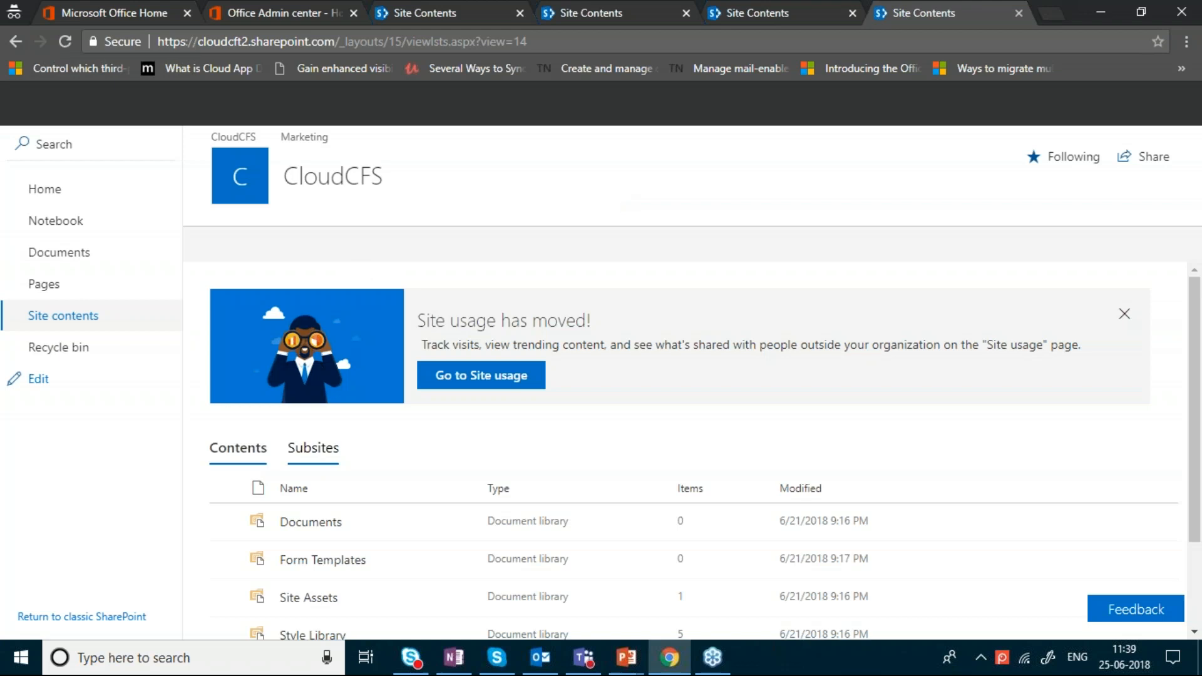
left_click(312, 451)
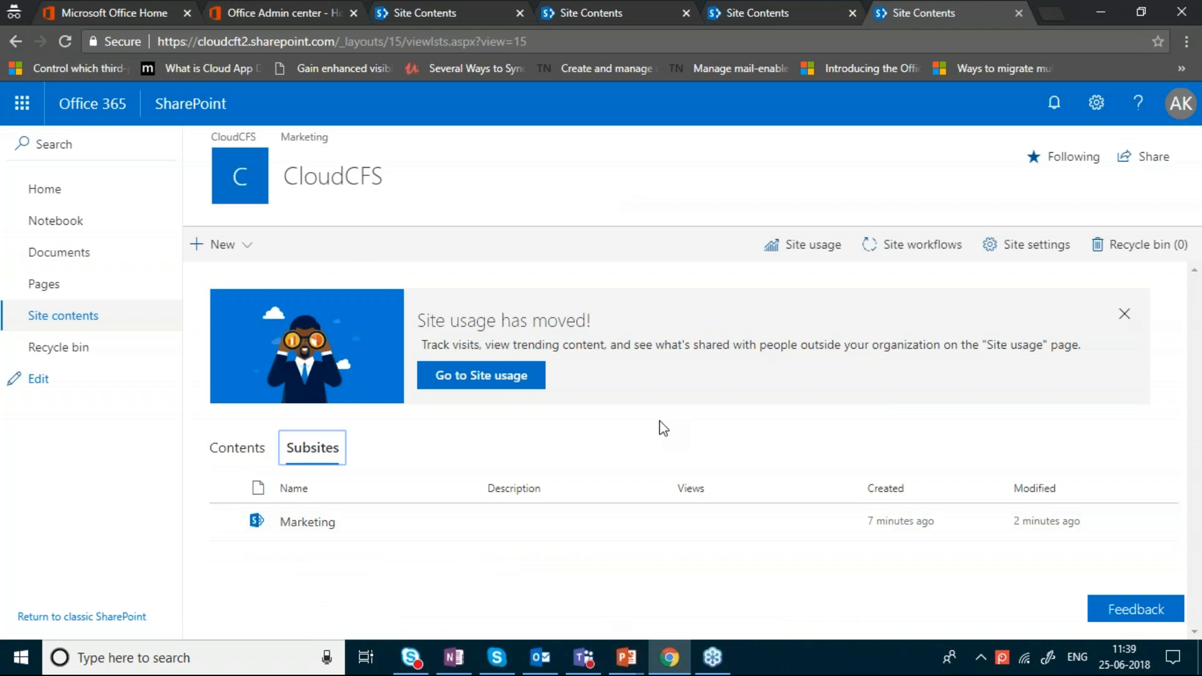
Check the Get Started slide in PowerPoint, return to the browser, and start a new subsite under CloudCFS
key("alt+Tab")
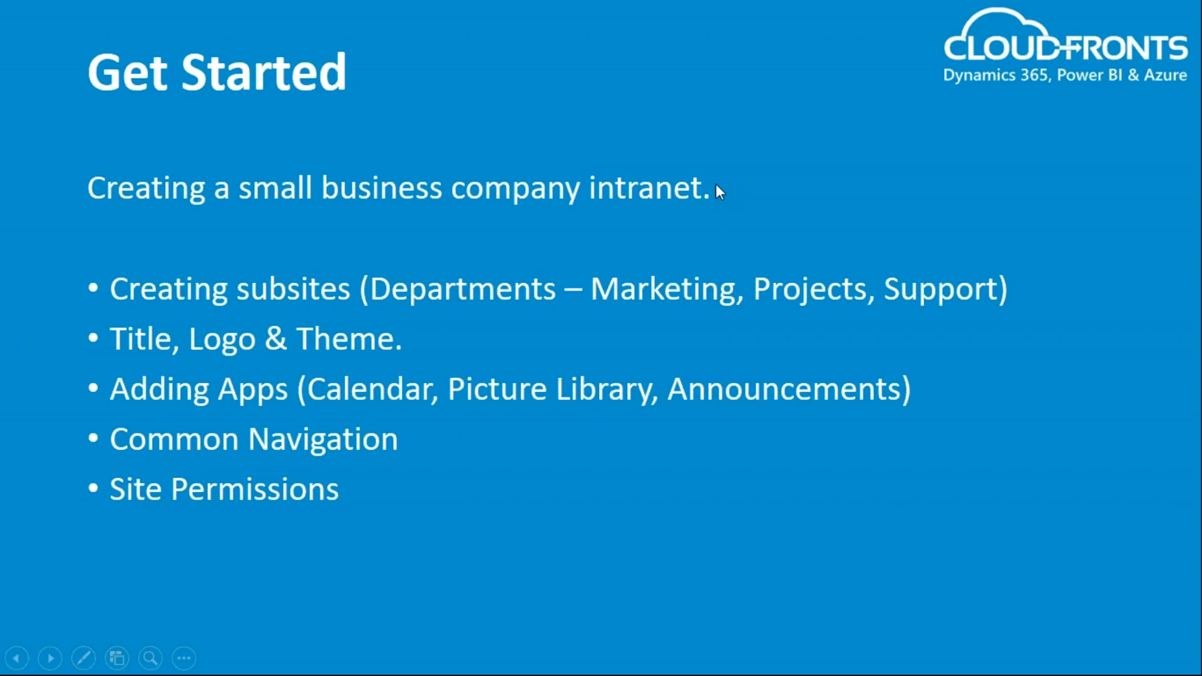
key("alt+Tab")
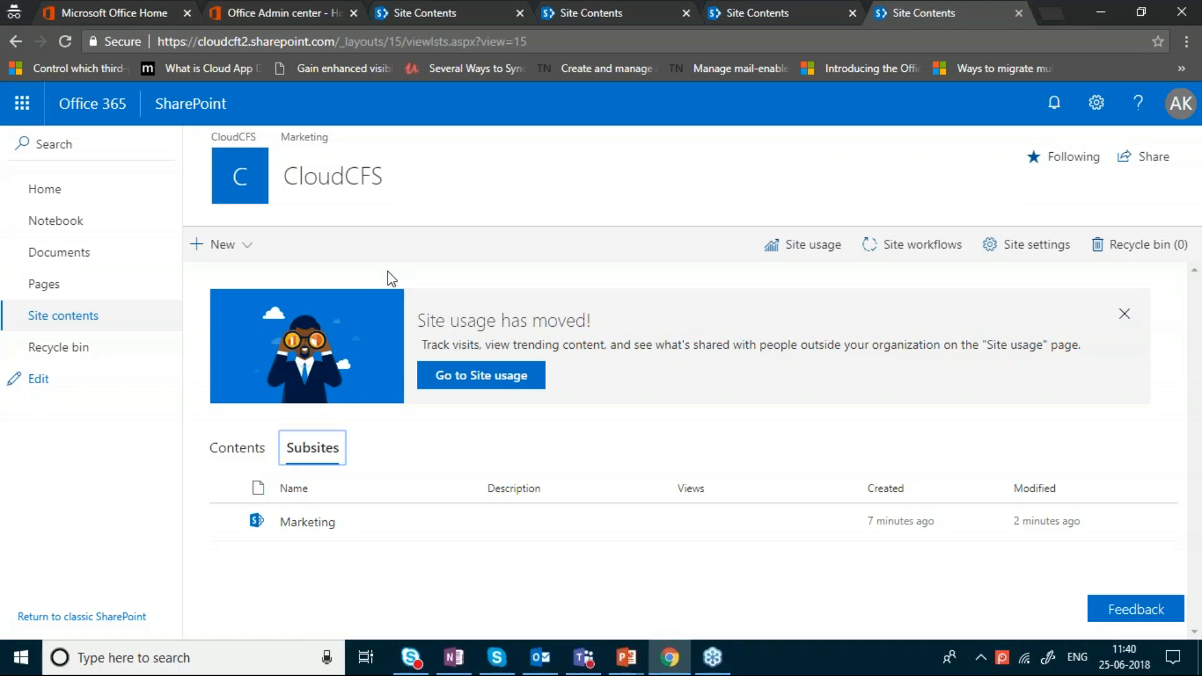
left_click(246, 251)
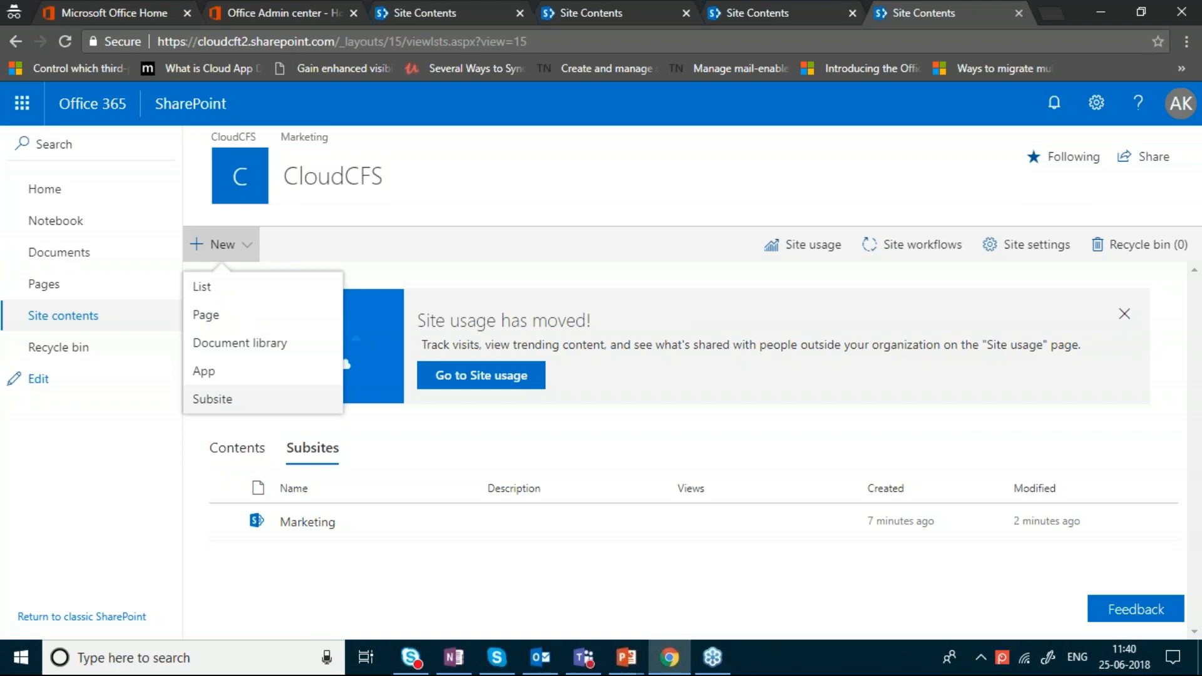
left_click(214, 403)
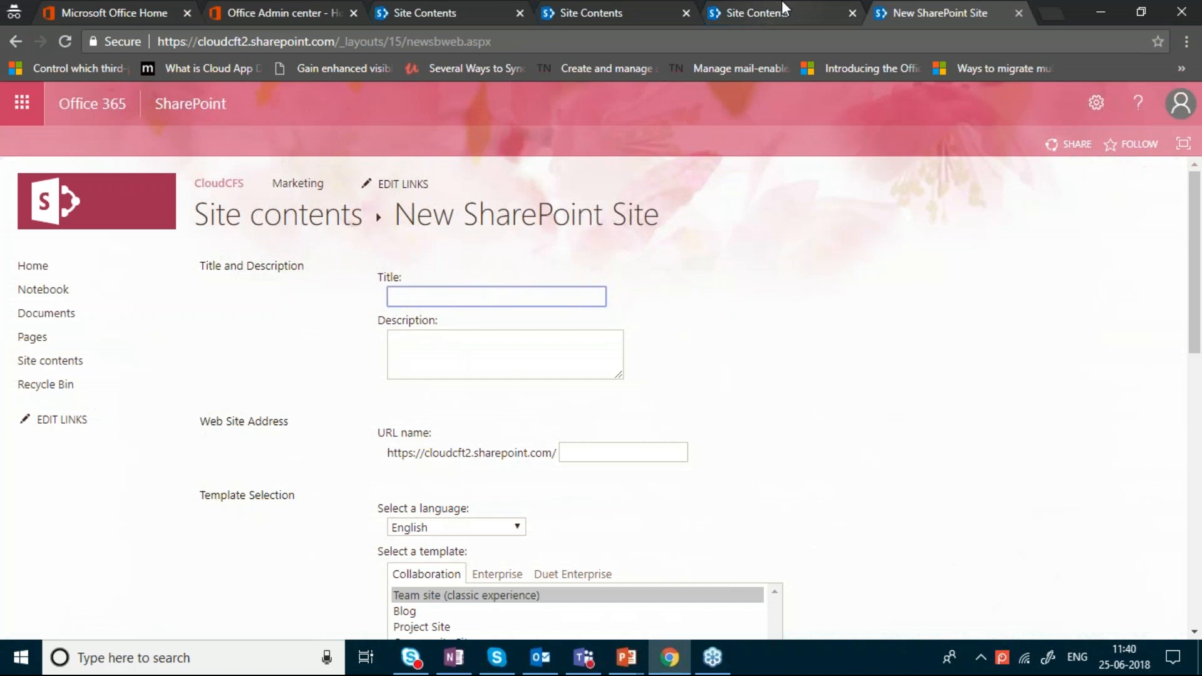
Open the Marketing subsite's site settings from its home page, go back, and return to the new SharePoint site form
left_click(784, 11)
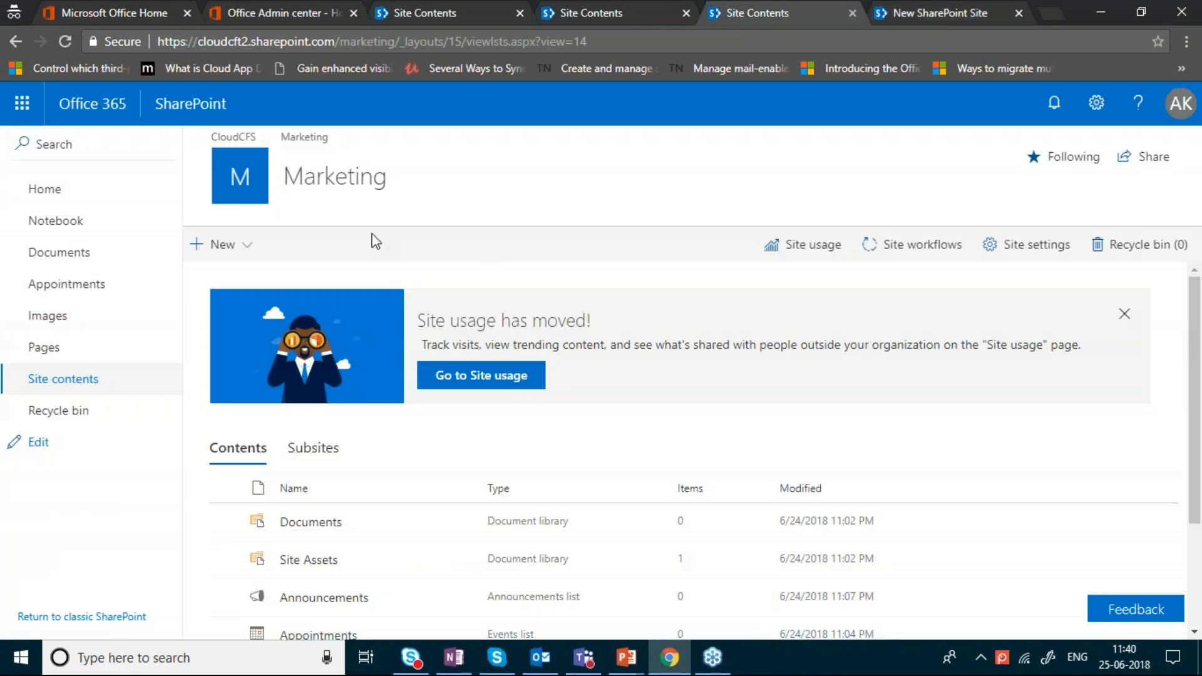
left_click(1097, 104)
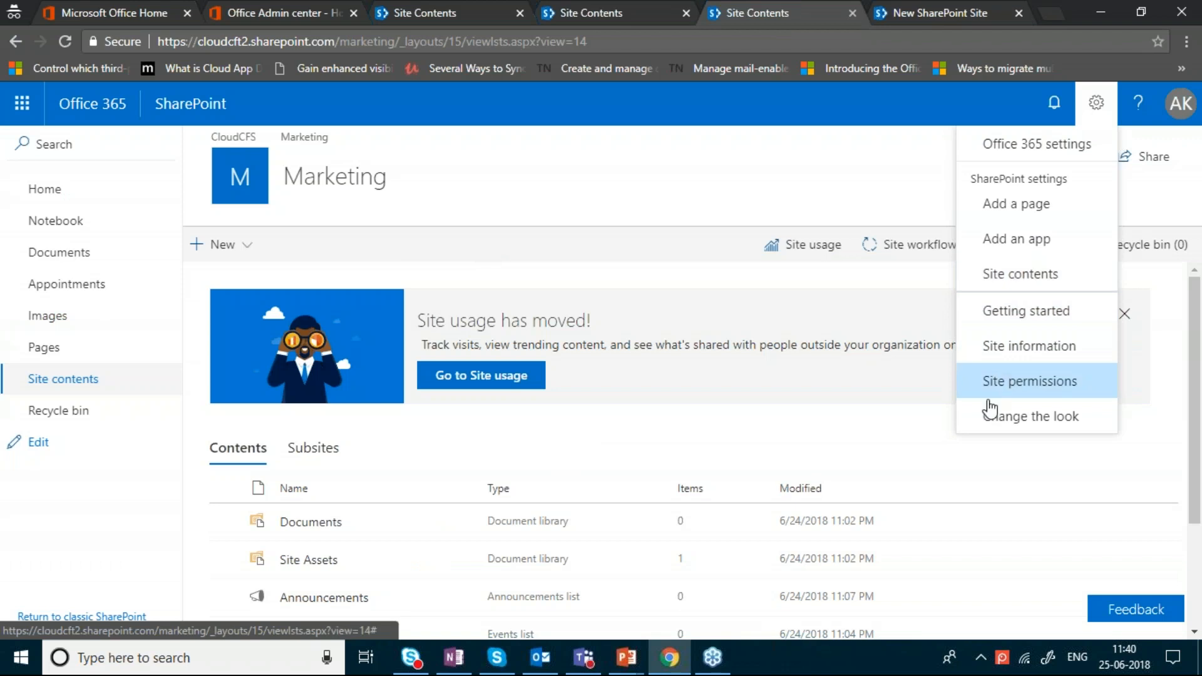
left_click(547, 148)
left_click(45, 204)
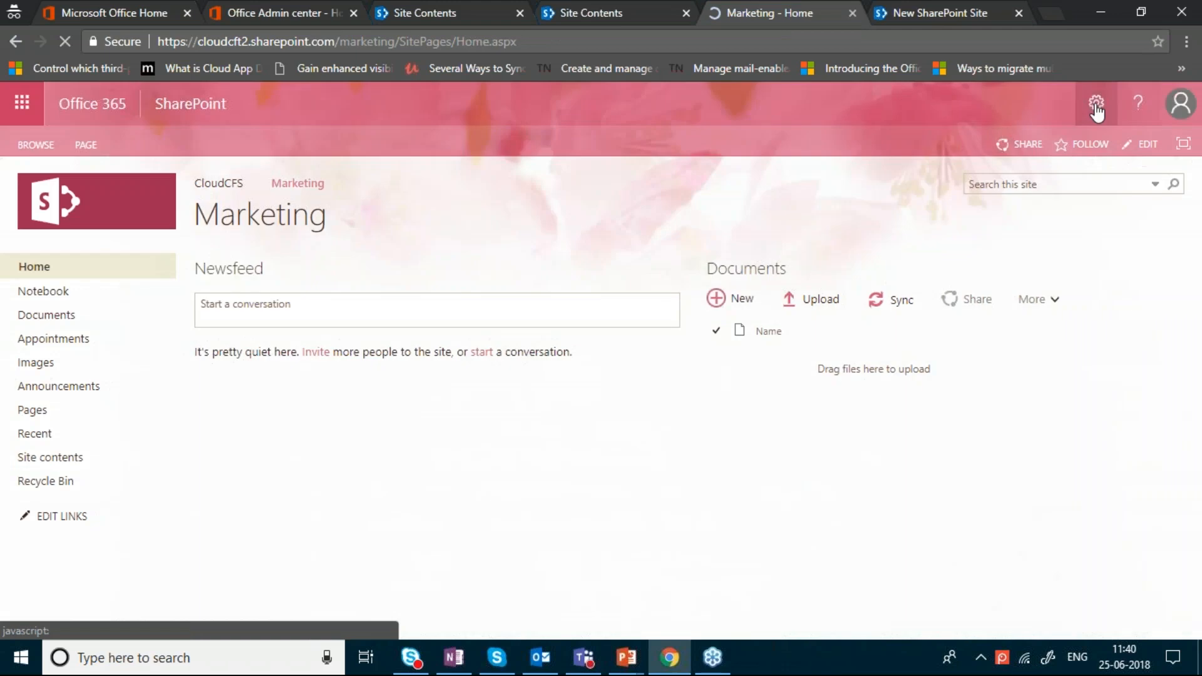
left_click(1095, 105)
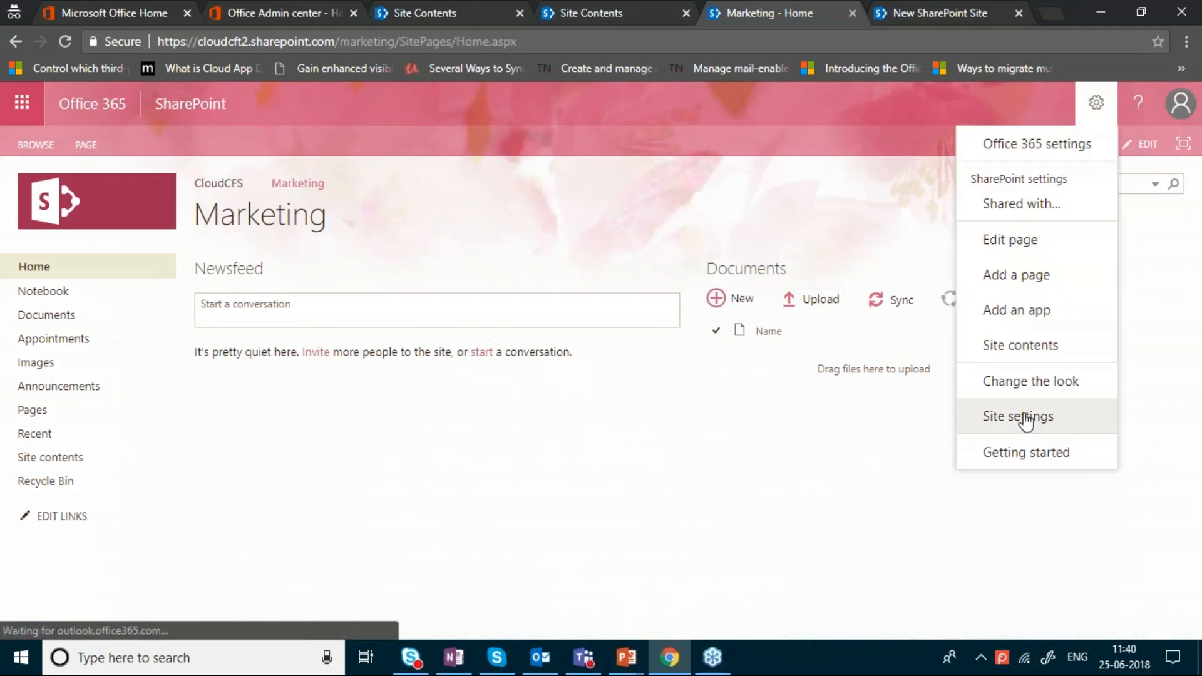
left_click(1026, 417)
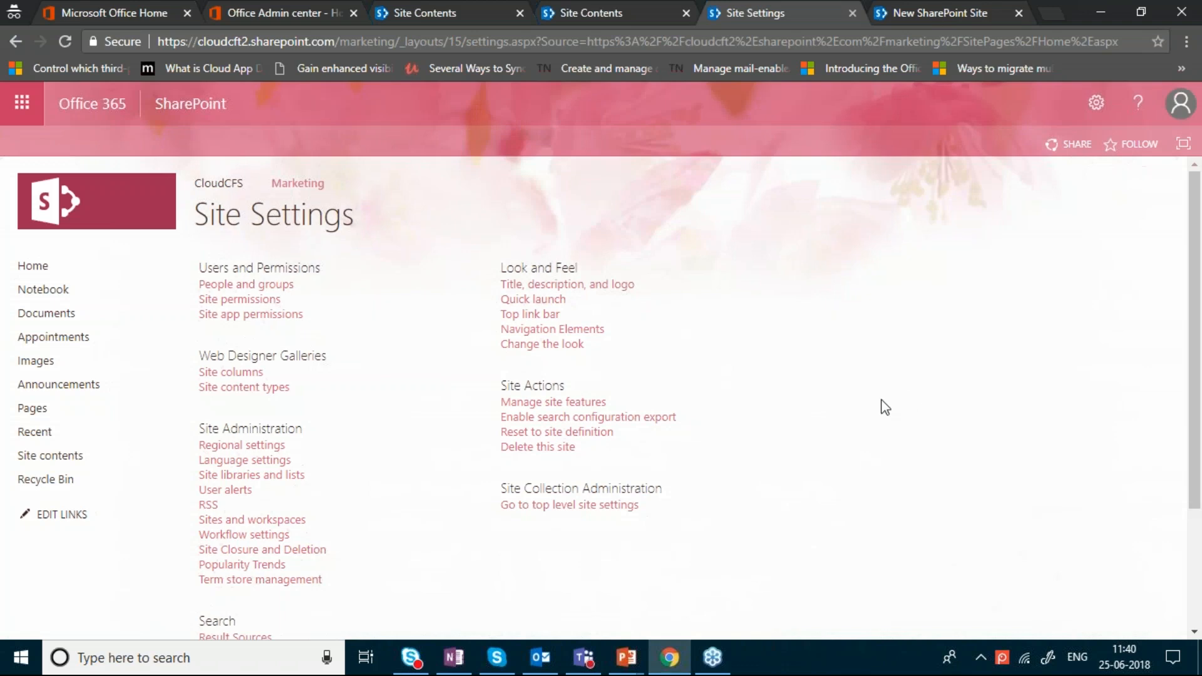
left_click(13, 41)
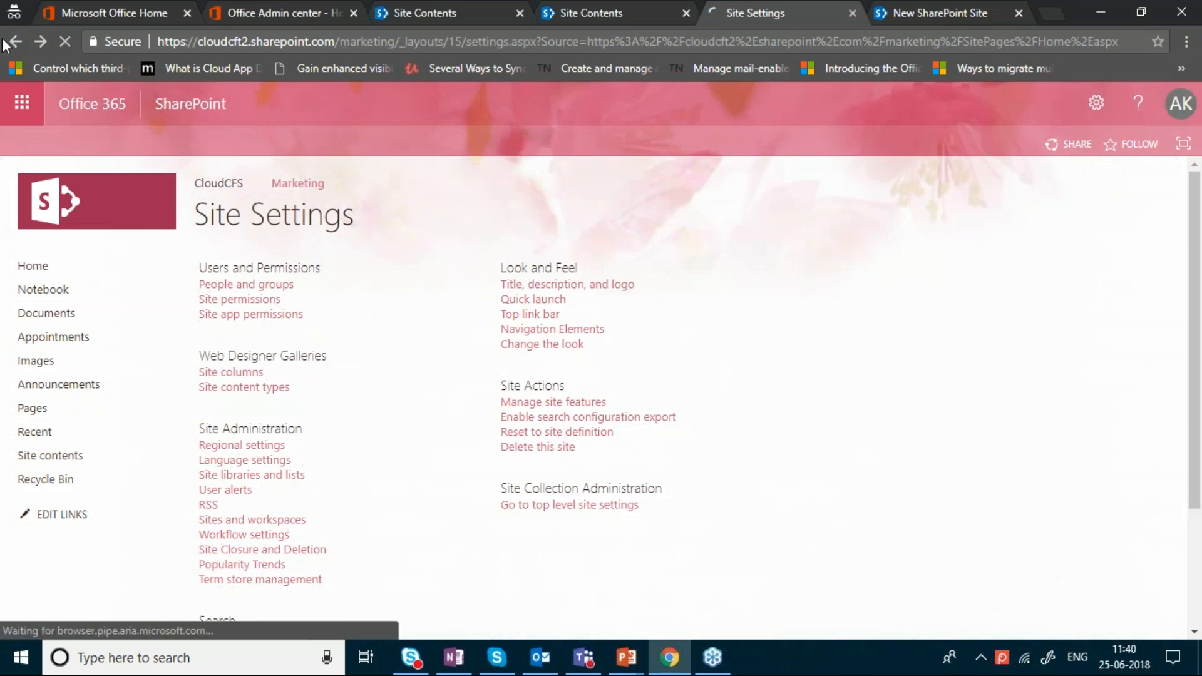
left_click(919, 13)
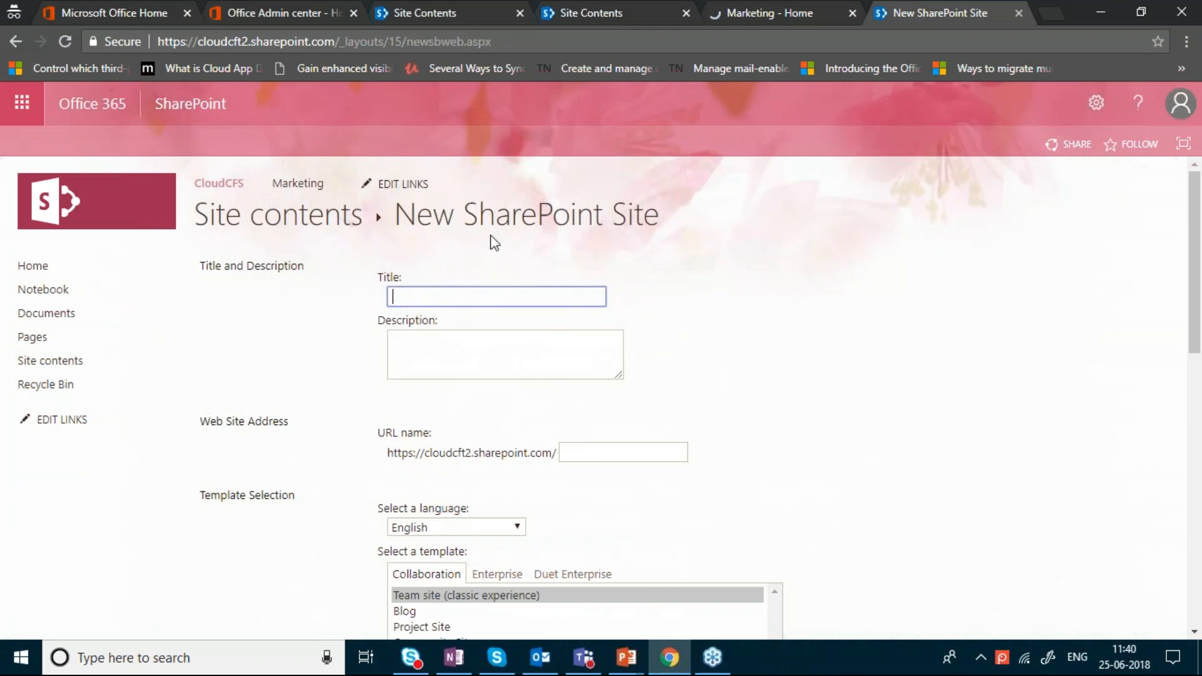
Find the Site settings command on the Marketing home page without opening it, and return to the new site form
left_click(787, 5)
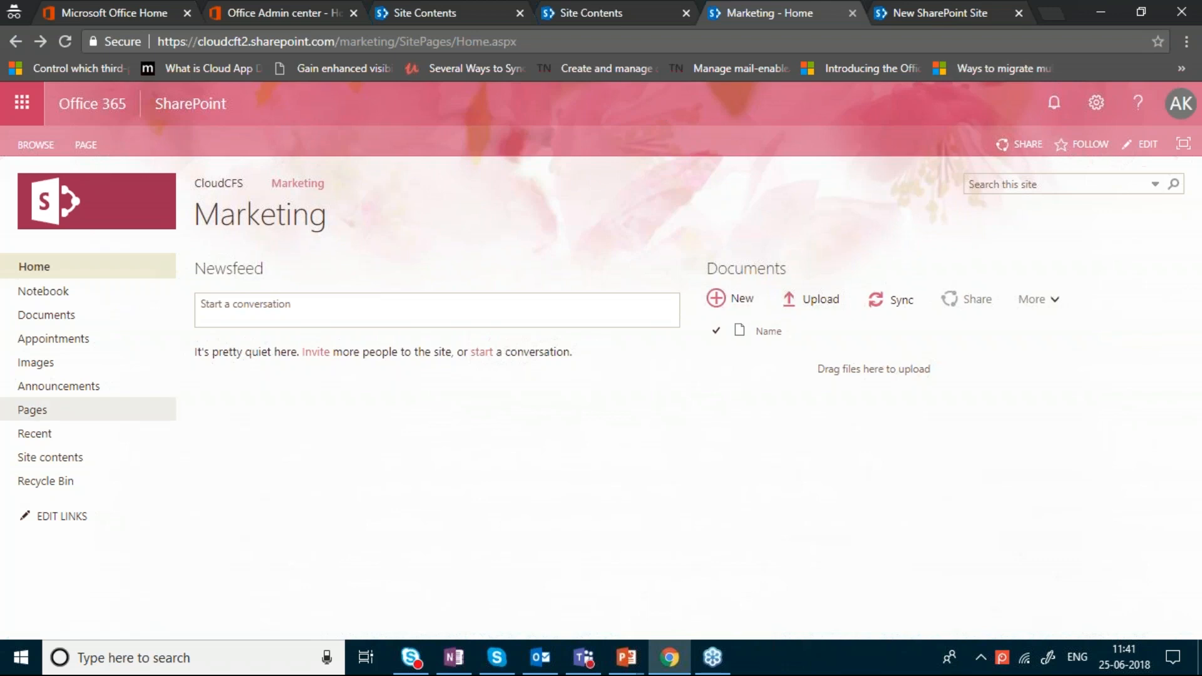
left_click(1097, 104)
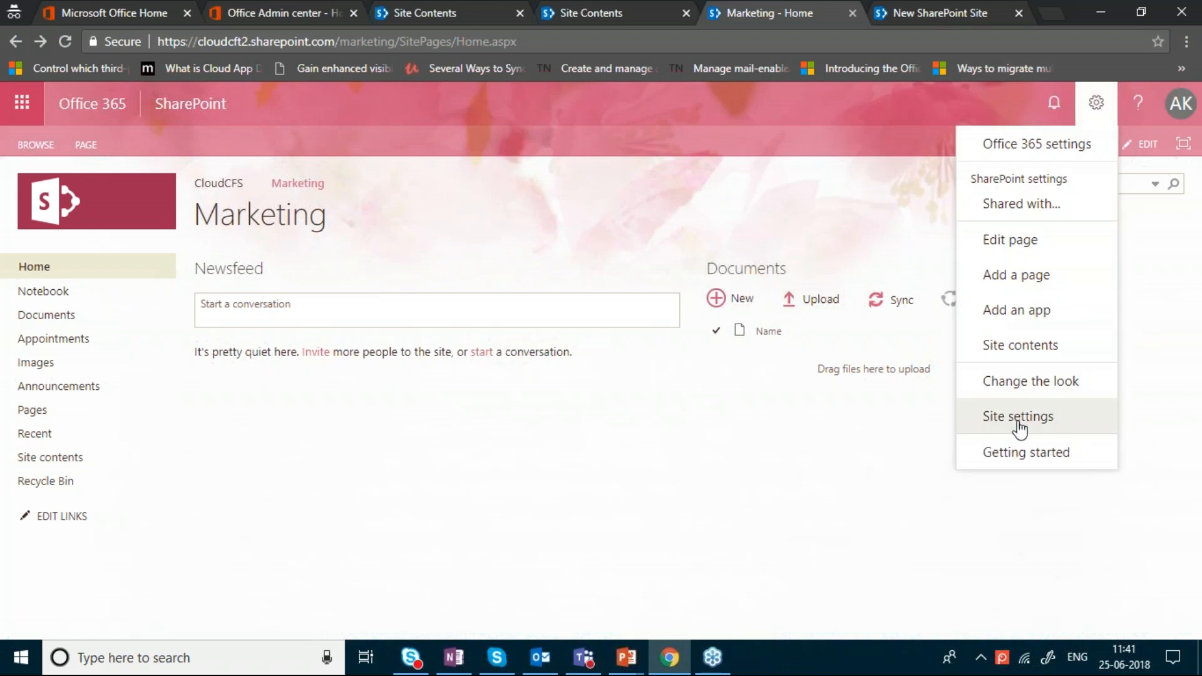
left_click(659, 482)
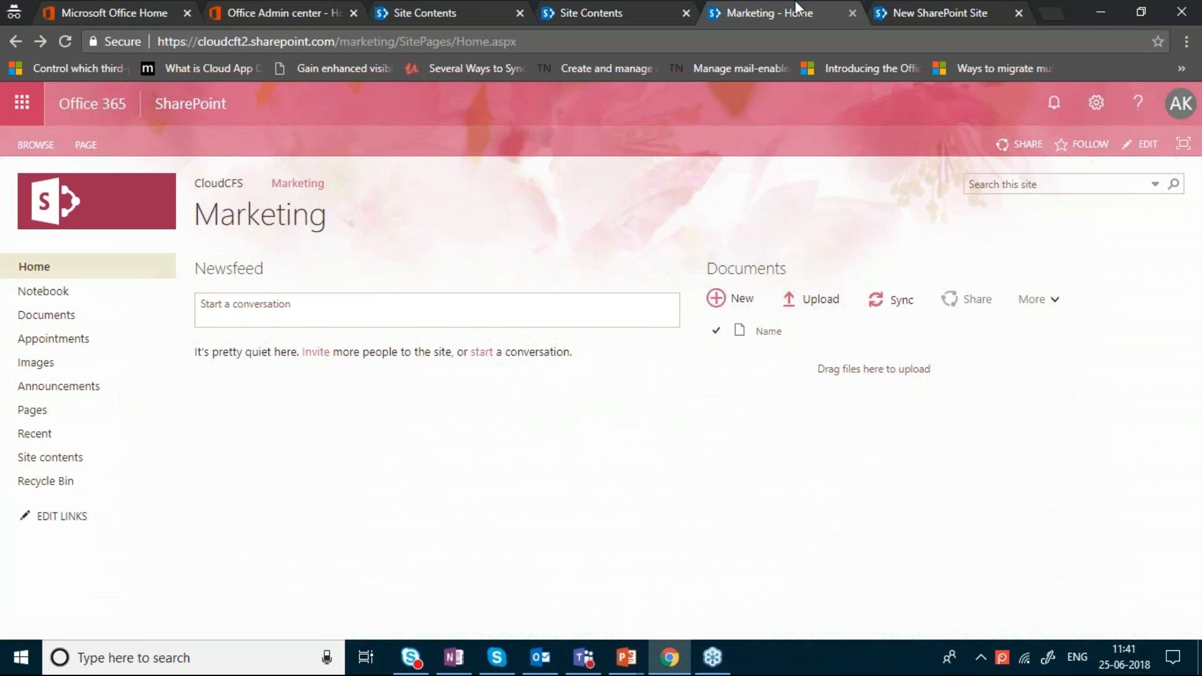
left_click(946, 13)
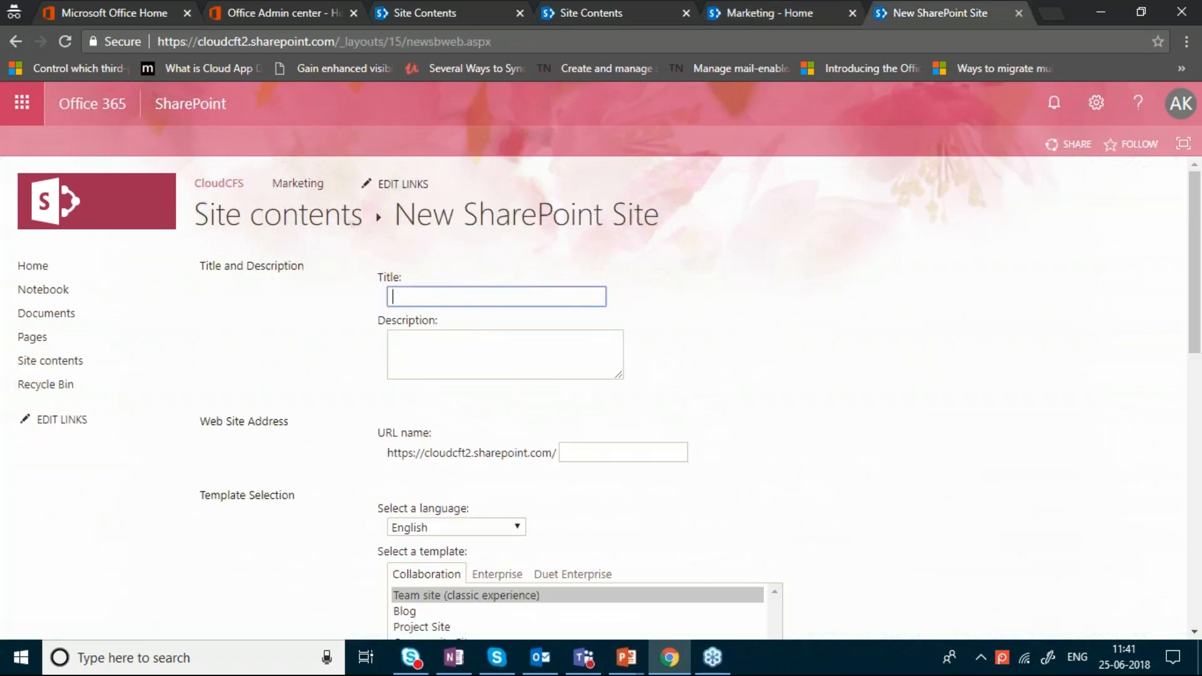
Title the new subsite Projects and set its URL name to projectd
type("Projects")
key("Tab")
key("Tab")
type("pr")
key("BackSpace")
key("BackSpace")
type("projectd")
key("Tab")
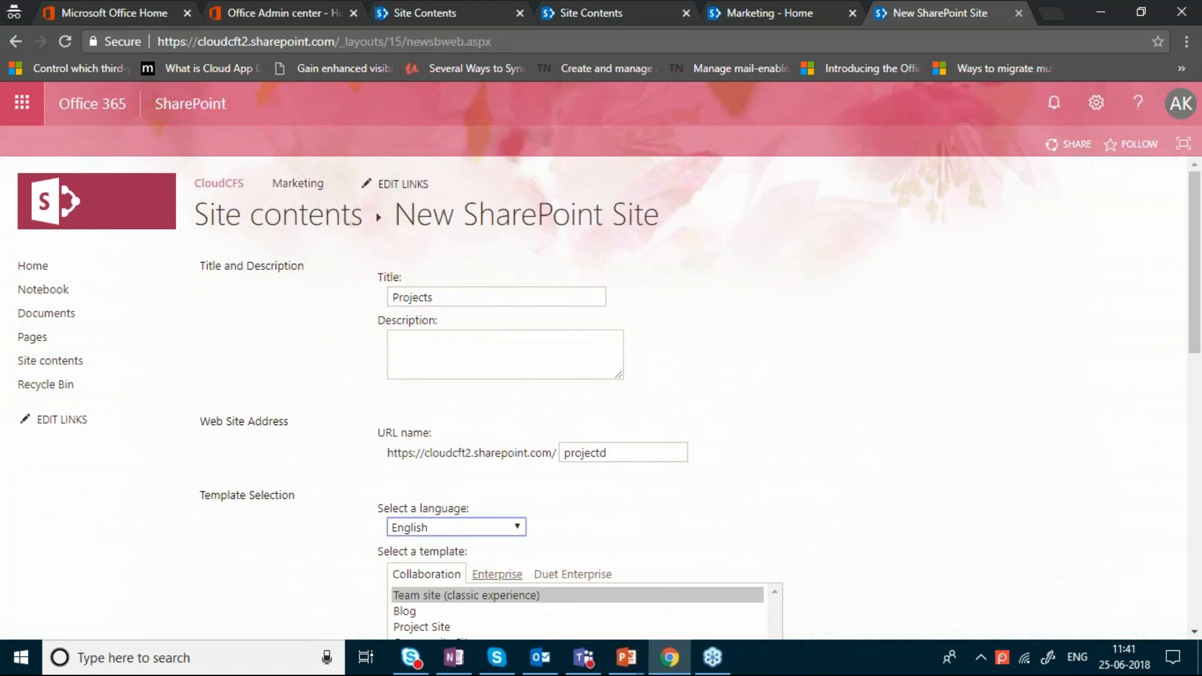
Select the Team site (classic experience) template and set the subsite to use the top link bar from the parent site
scroll(855, 392, "down", 1)
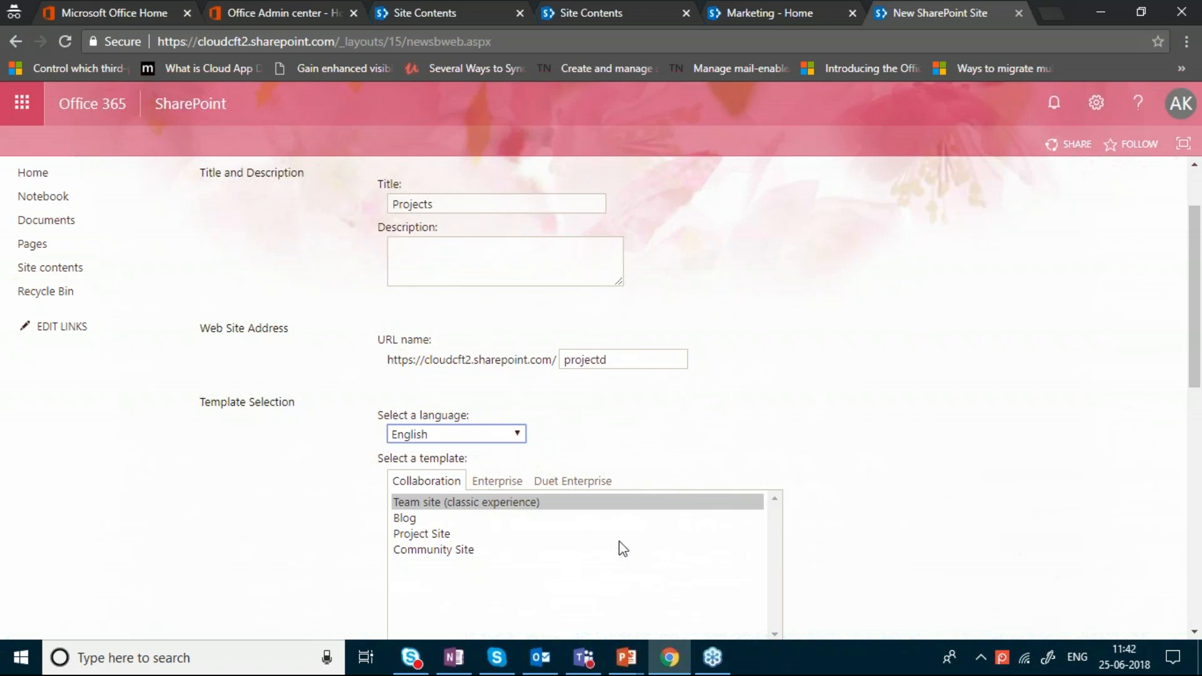
left_click_drag(1199, 343, 1198, 374)
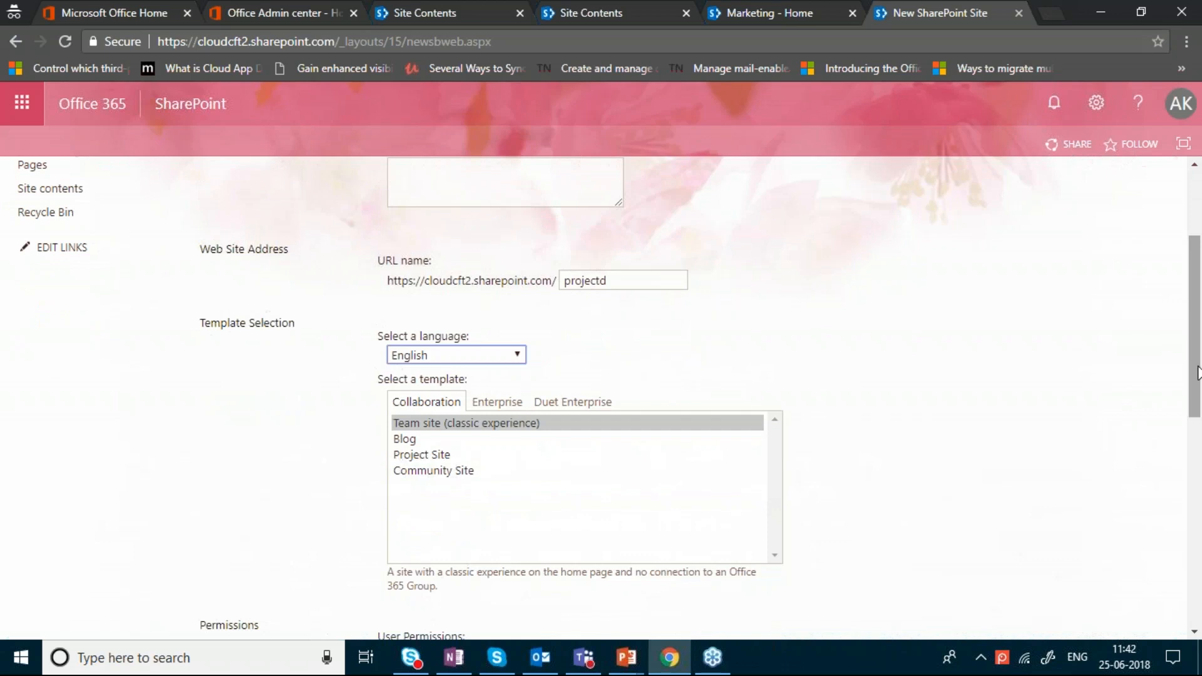
left_click(457, 424)
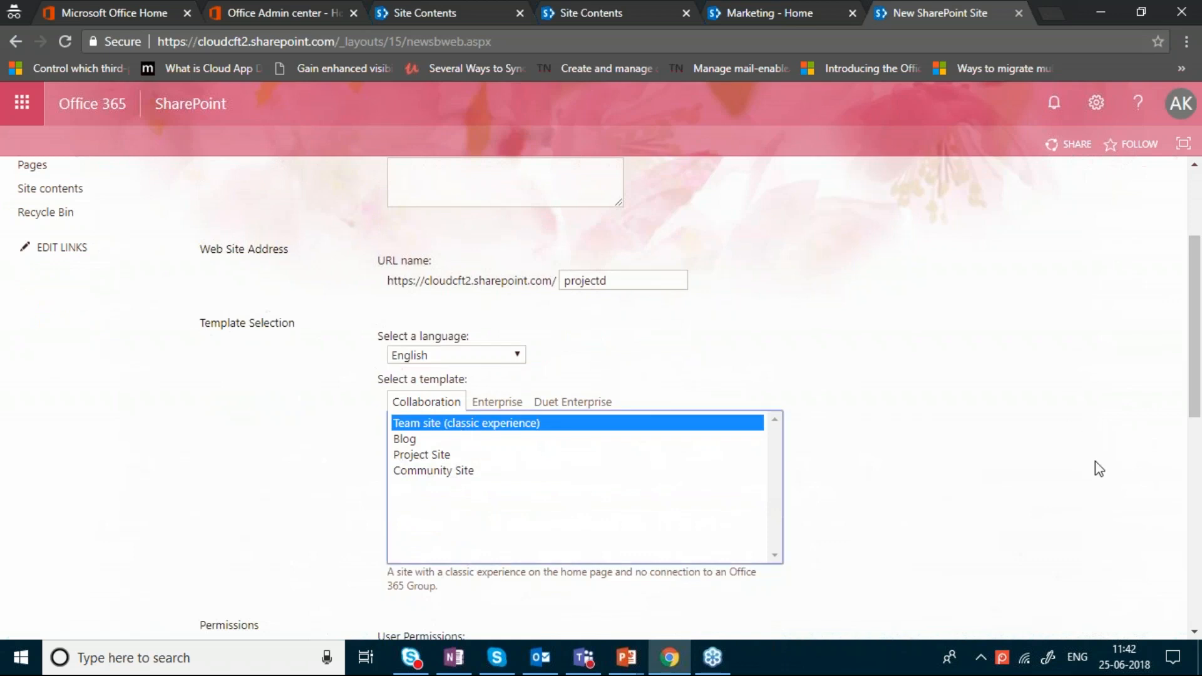
left_click_drag(1198, 379, 1200, 501)
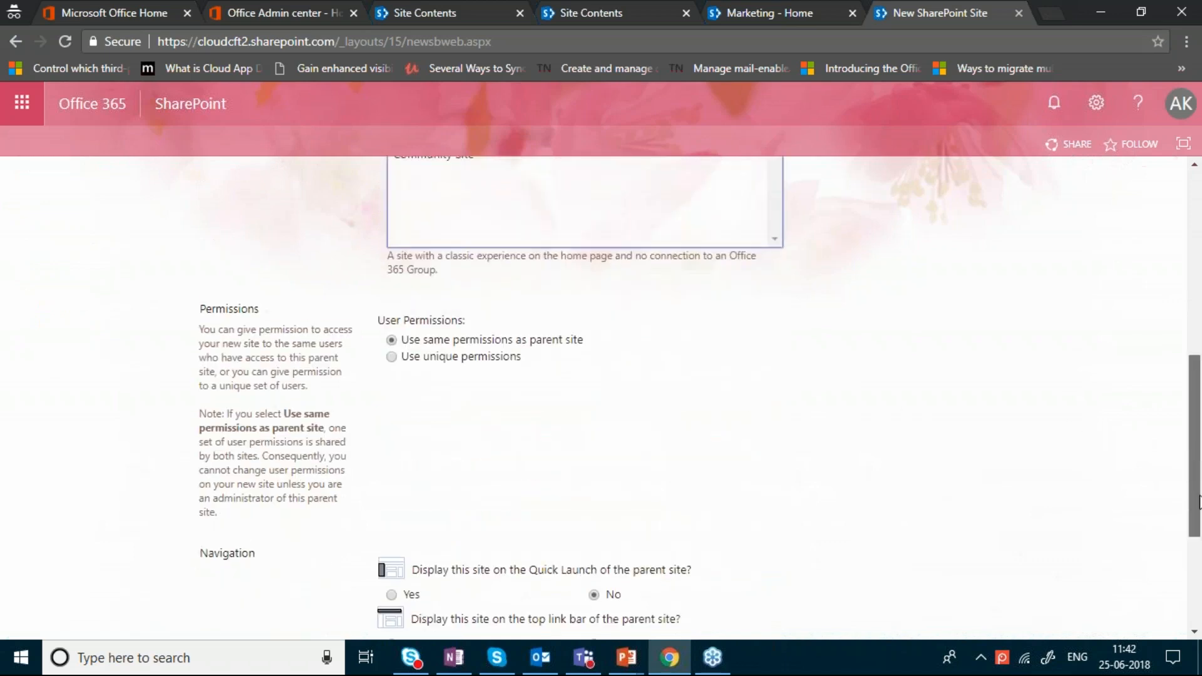
left_click_drag(1199, 406, 1200, 484)
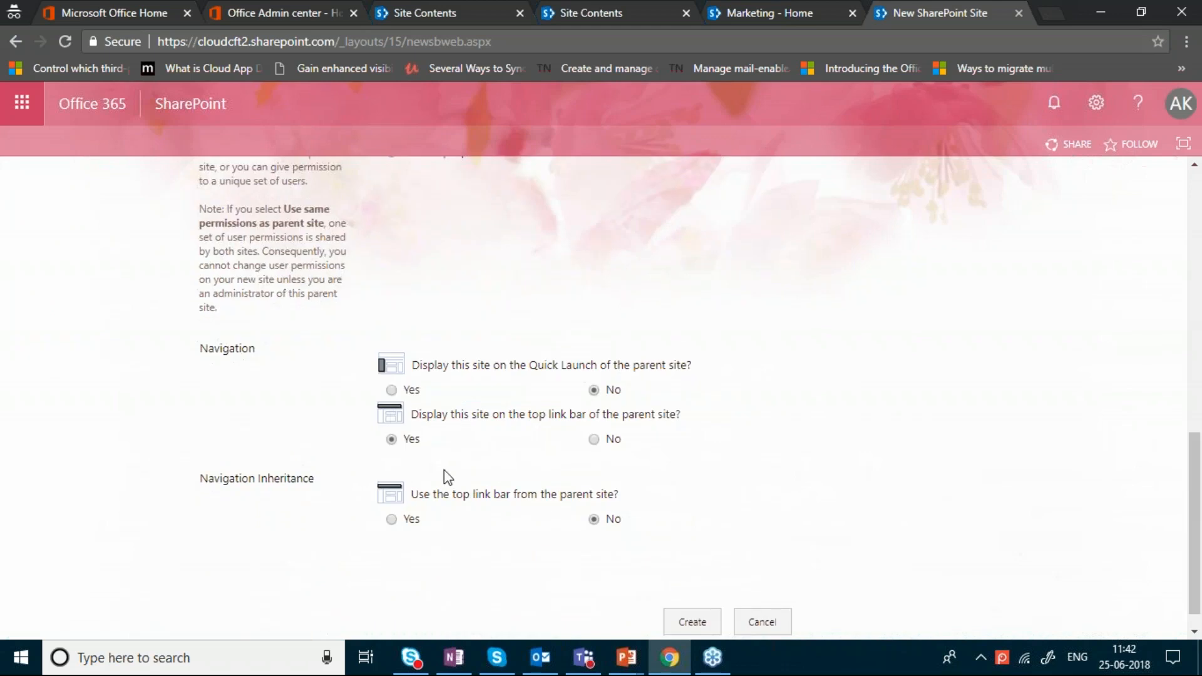
left_click_drag(1200, 545, 1197, 591)
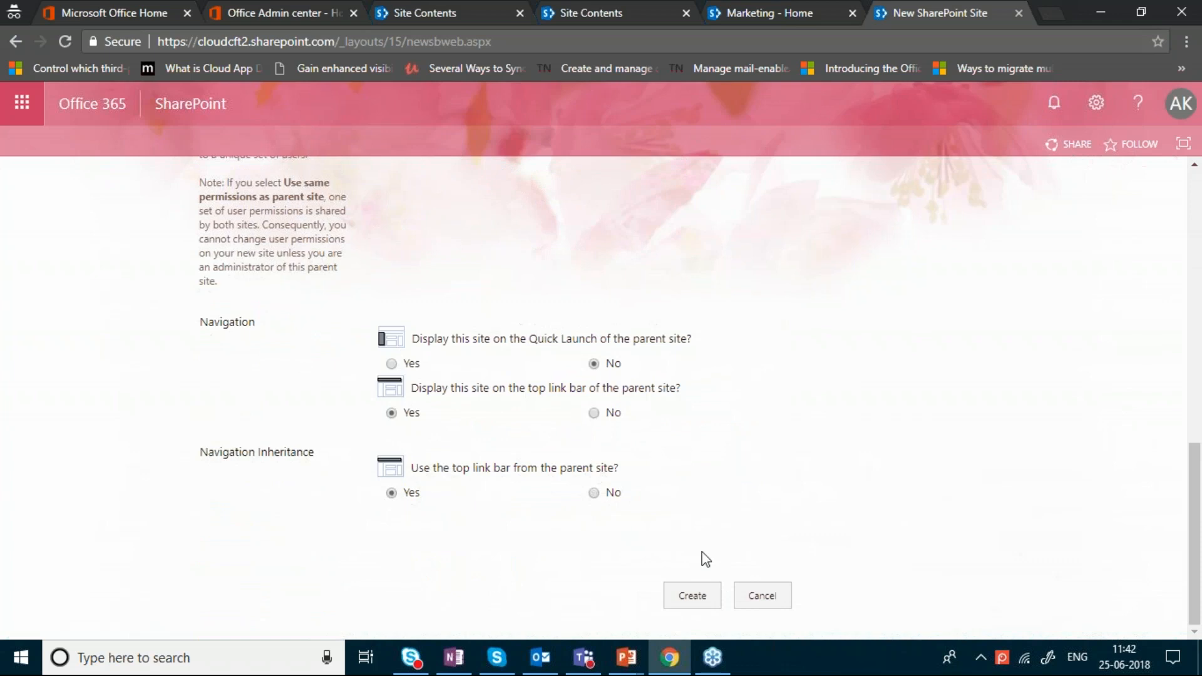
Create the Projects subsite and remove the Getting Started tiles from its home page
left_click(682, 596)
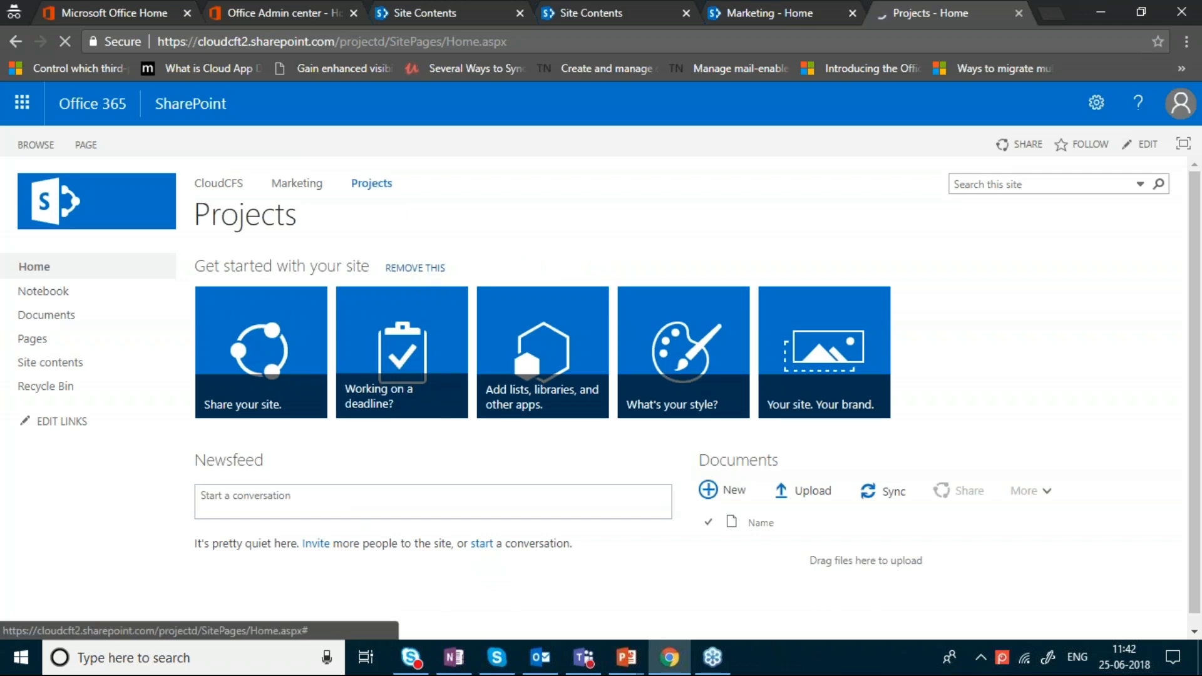
left_click(419, 270)
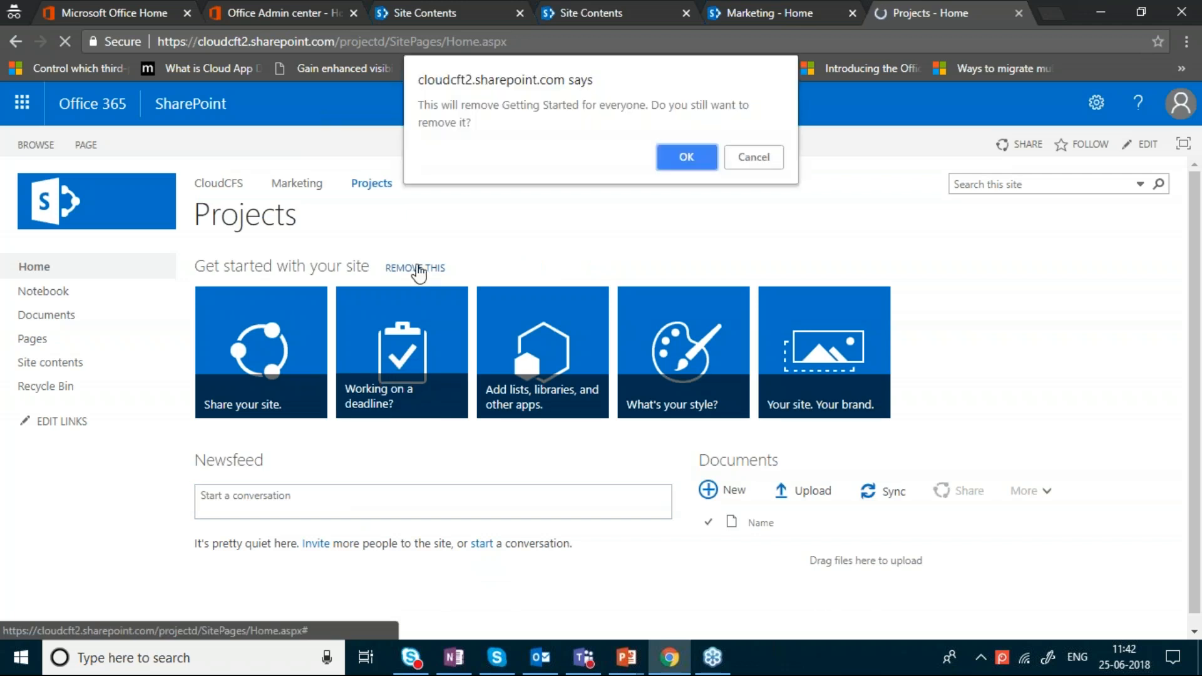
left_click(686, 157)
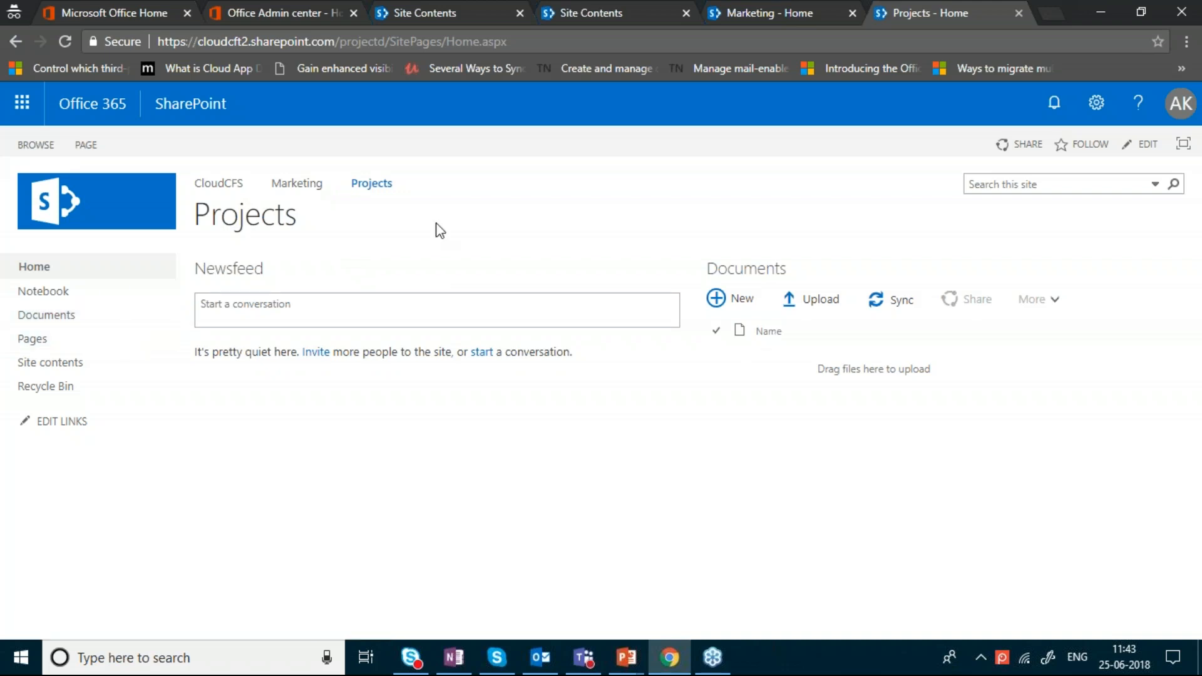
Switch between the Marketing, Projects and CloudCFS sites using the shared top links, and return to the Get Started slide in PowerPoint
left_click(308, 186)
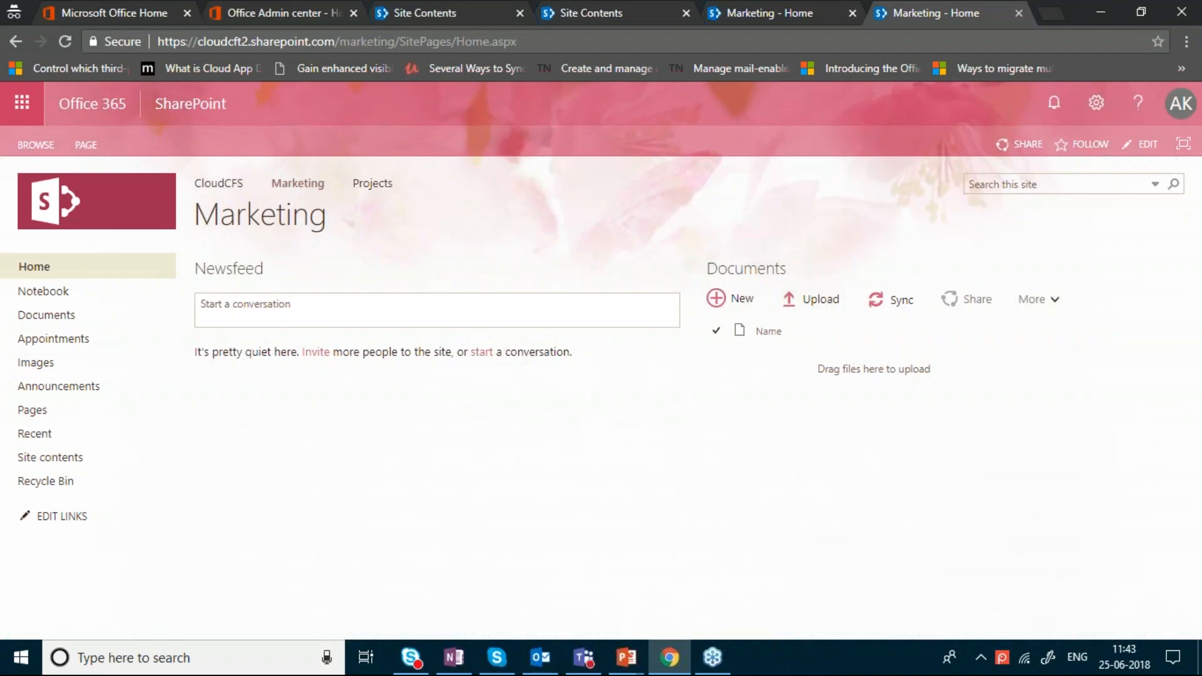
left_click(300, 185)
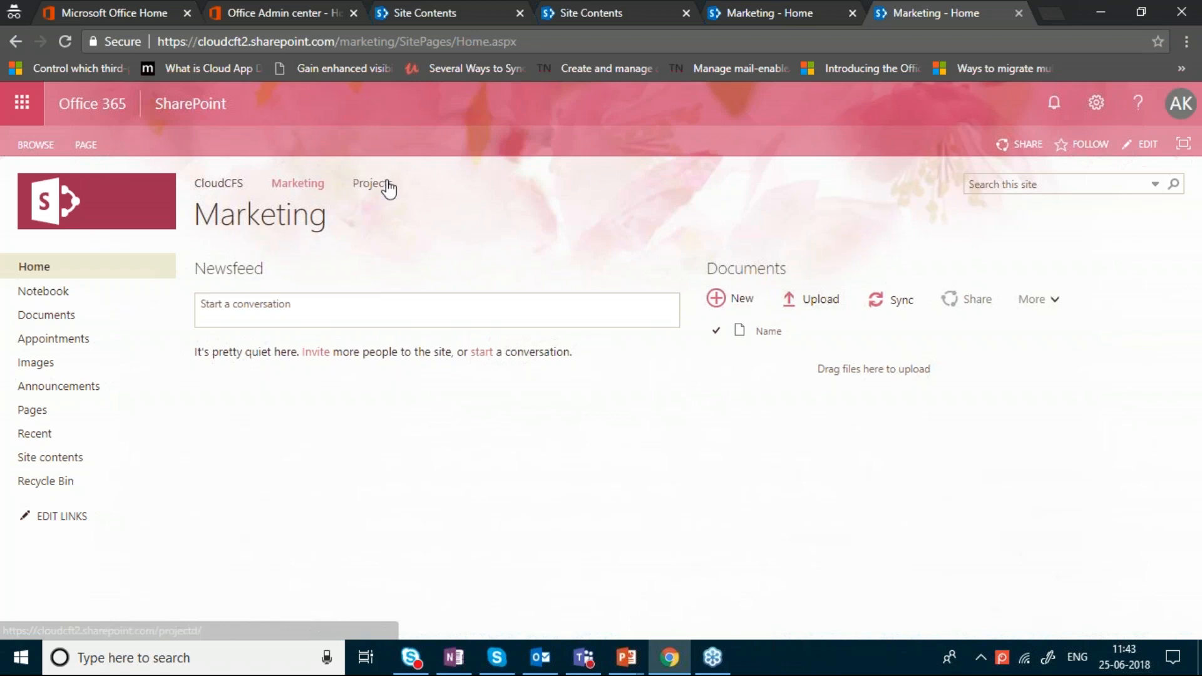
left_click(360, 186)
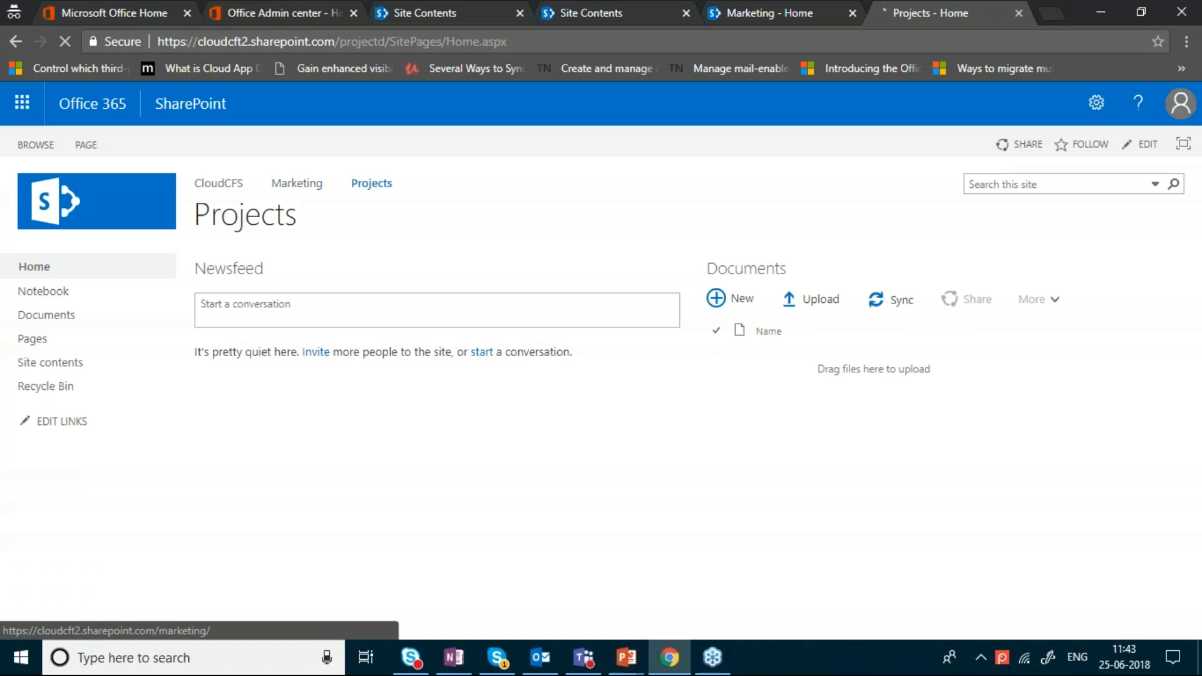
left_click(285, 183)
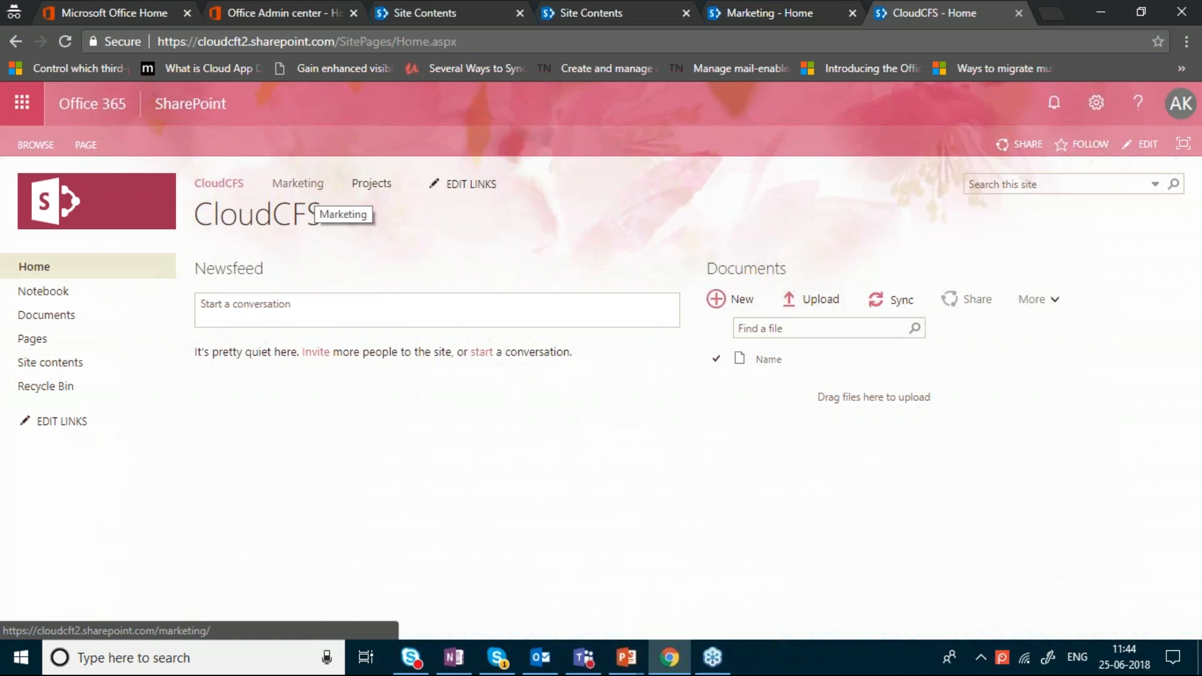
key("alt+Tab")
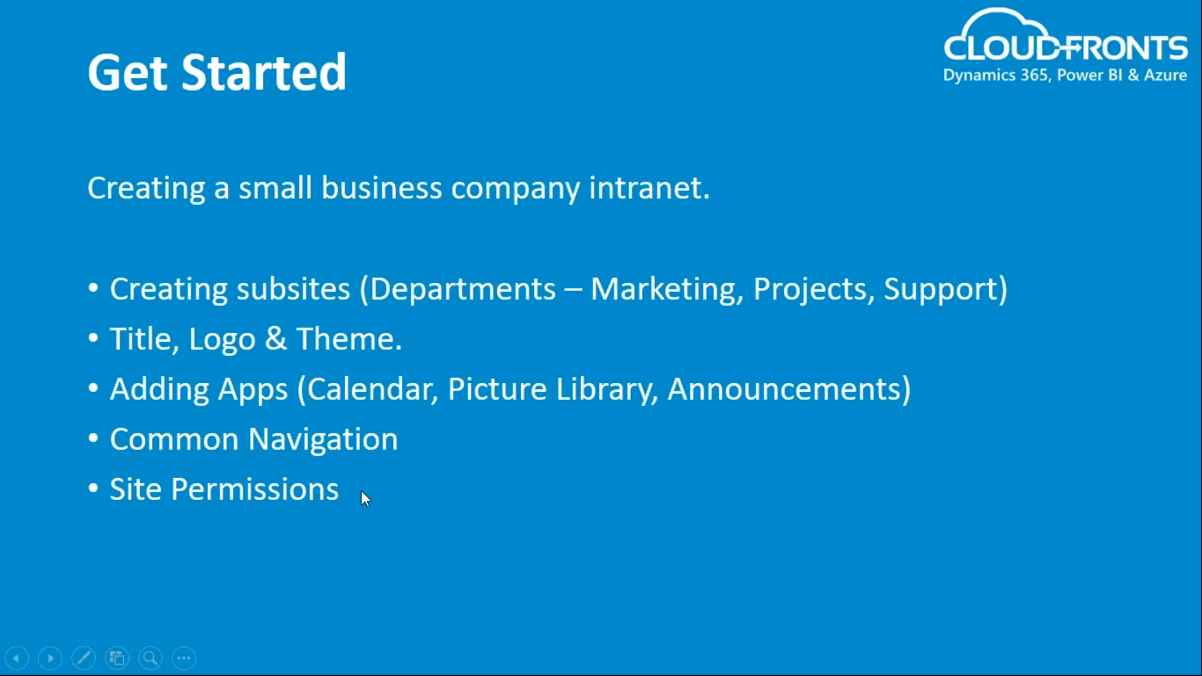
Switch from the PowerPoint slide show to the CloudCFS site in Chrome
left_click(596, 337)
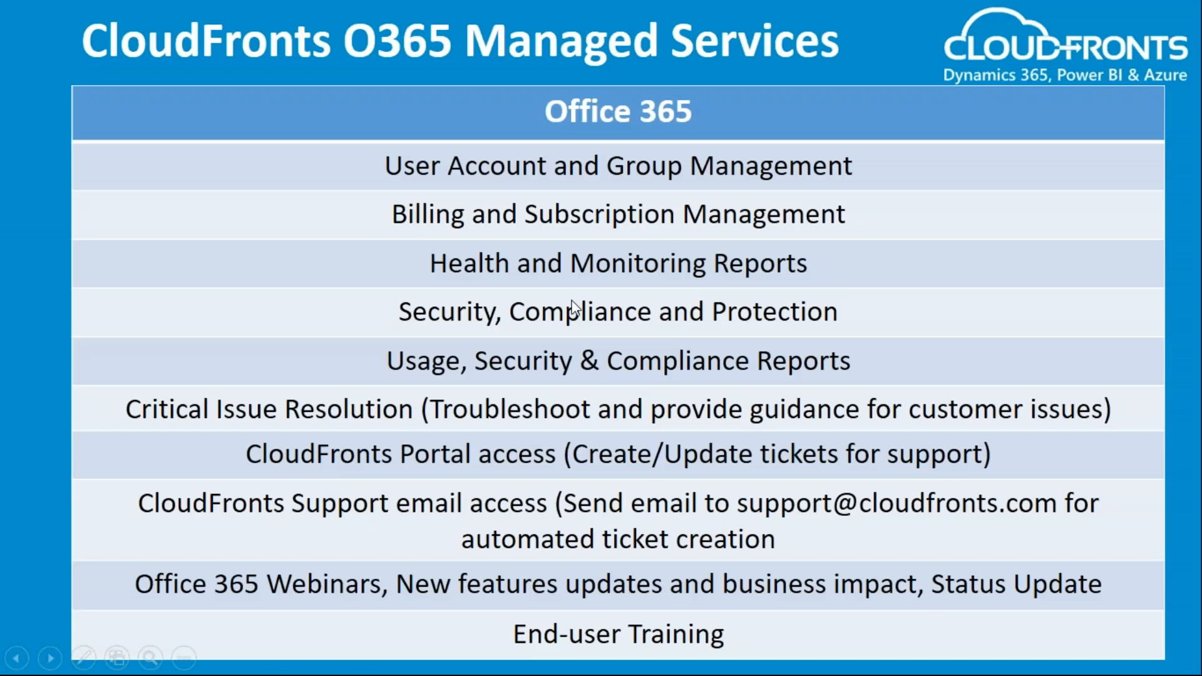
key("Left")
key("alt+Tab")
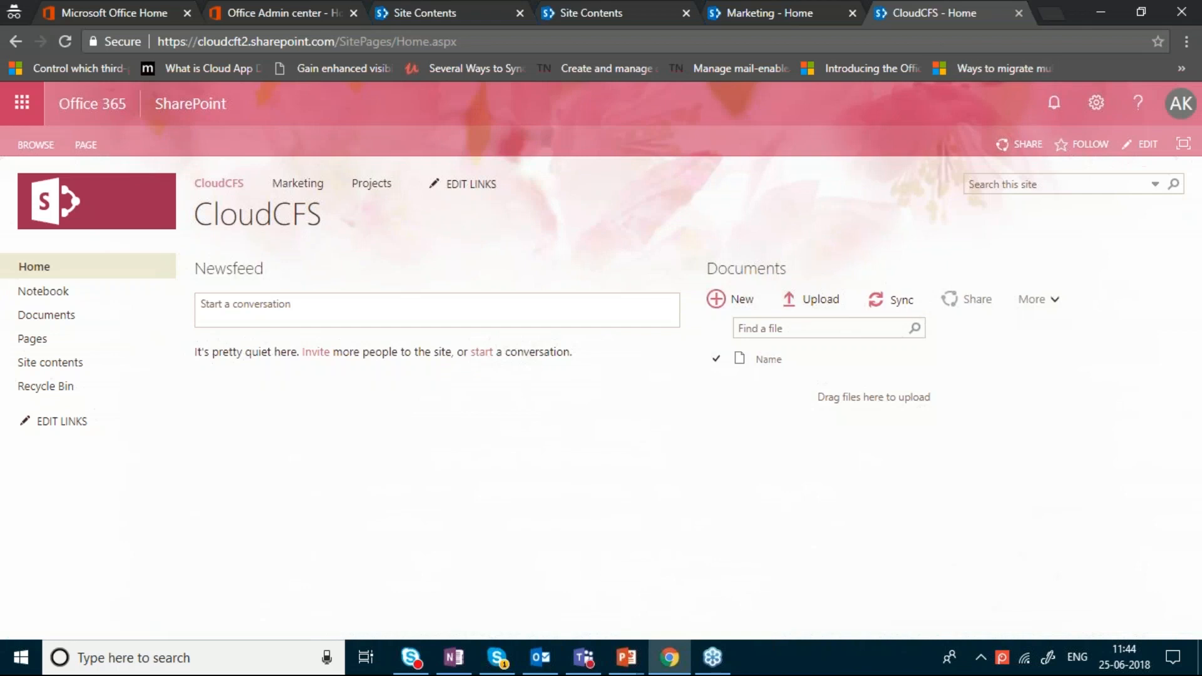
left_click(1066, 117)
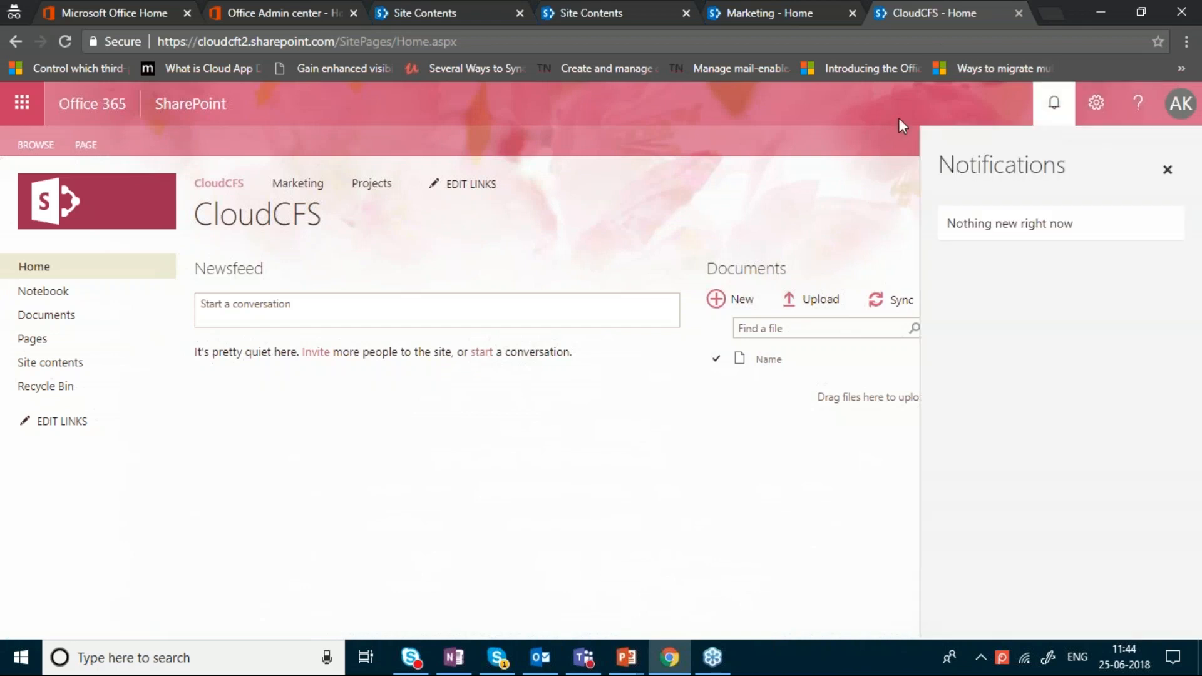
left_click(1167, 169)
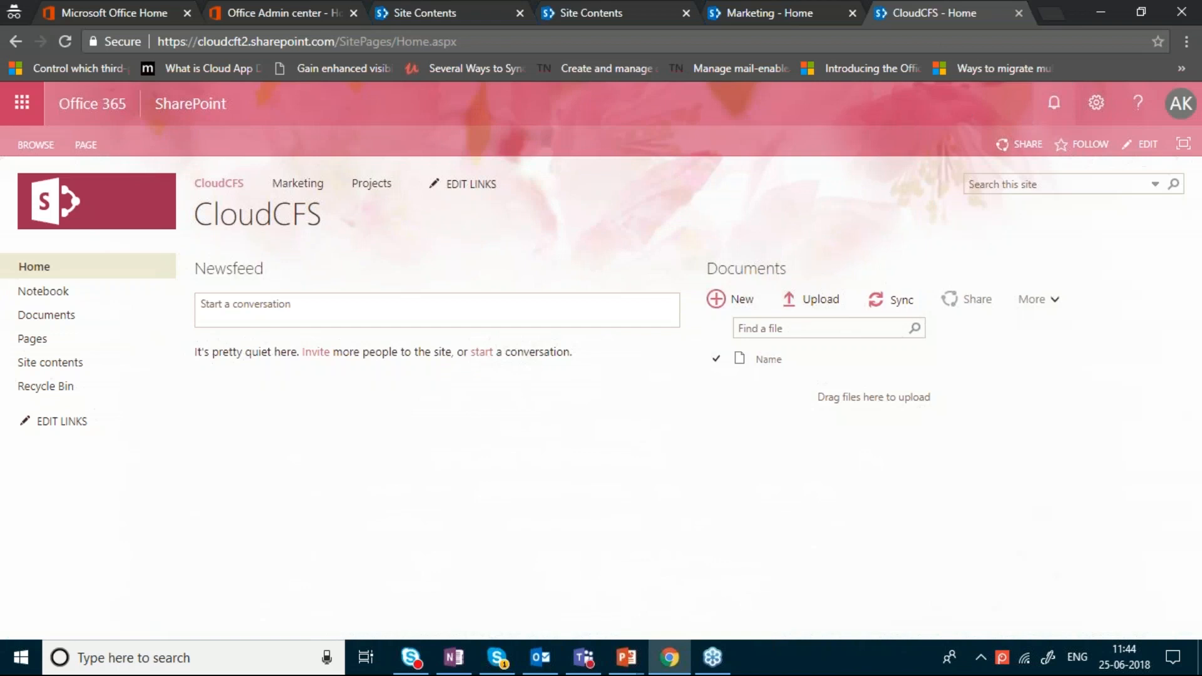
Open the CloudCFS site's permissions and view who belongs to the Team Site Members group
left_click(1095, 106)
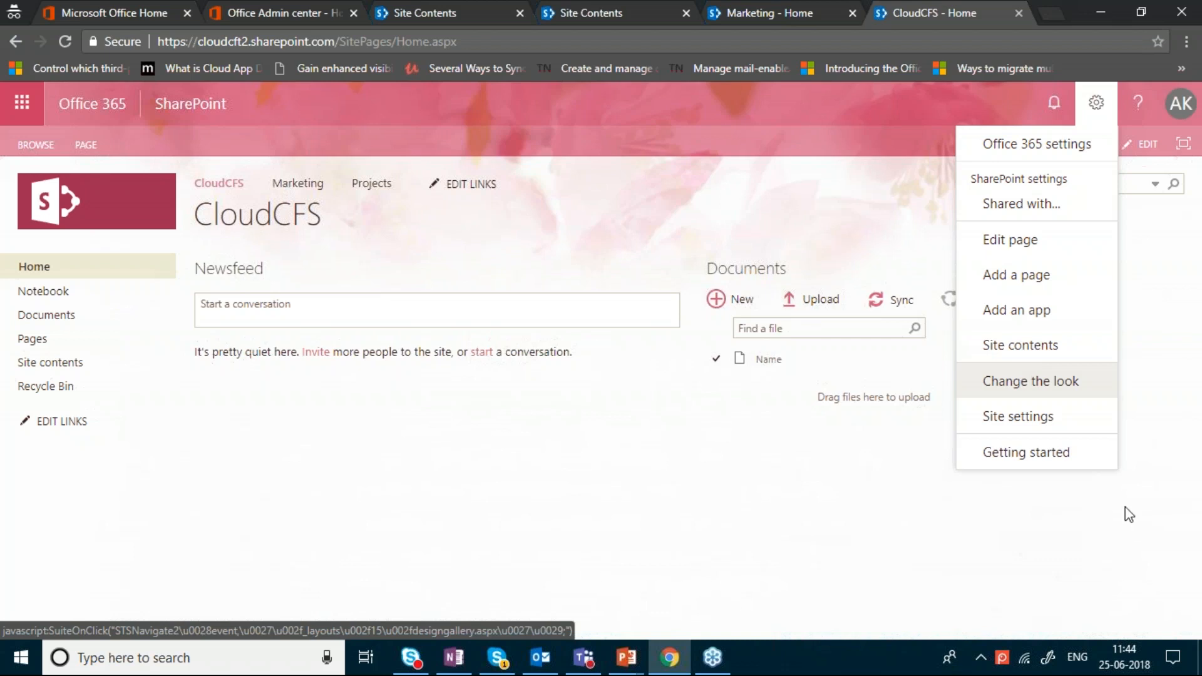
left_click(1035, 420)
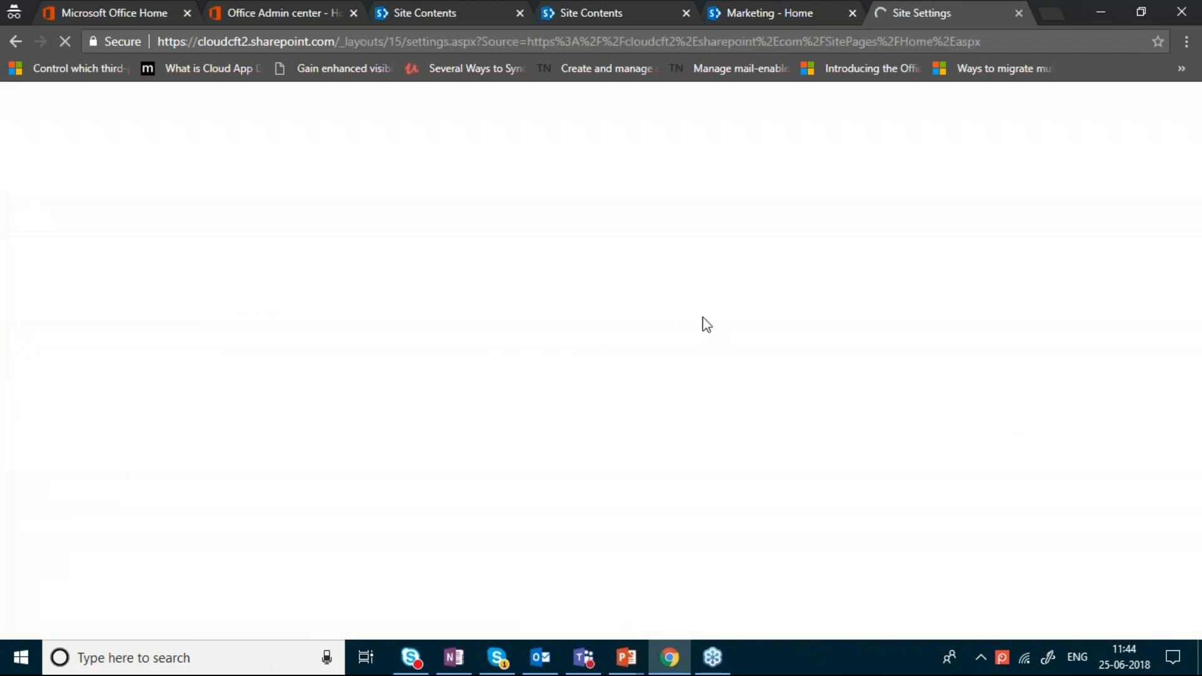
left_click(250, 302)
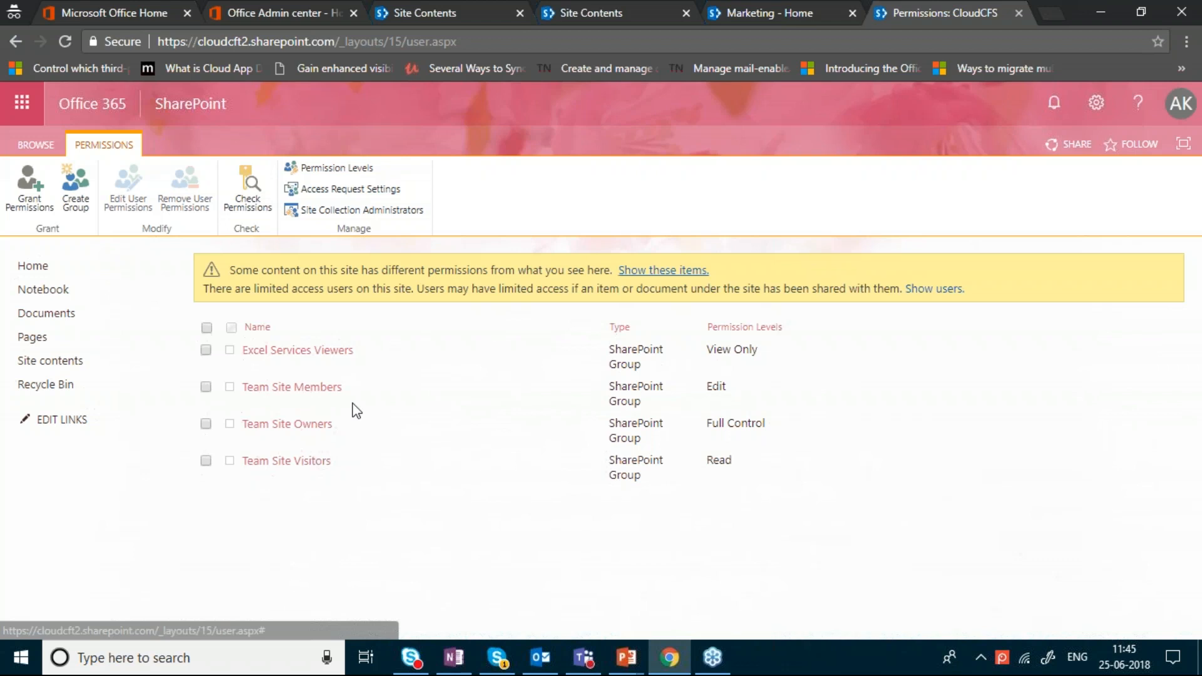
left_click(316, 389)
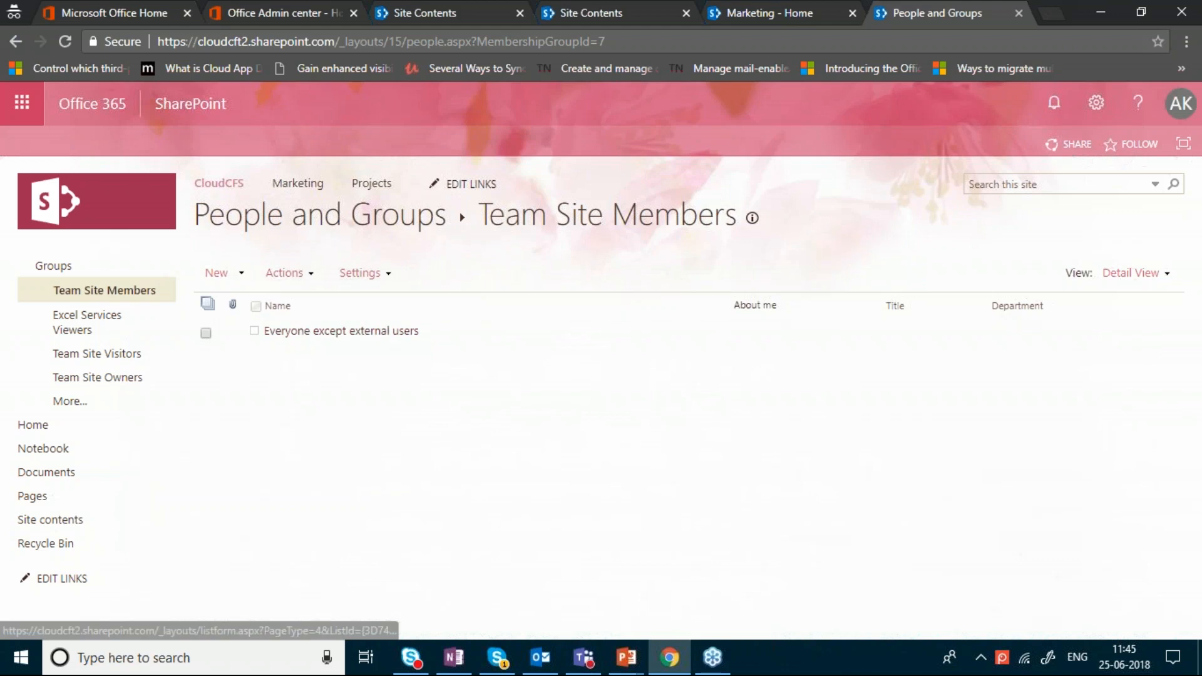
left_click(14, 40)
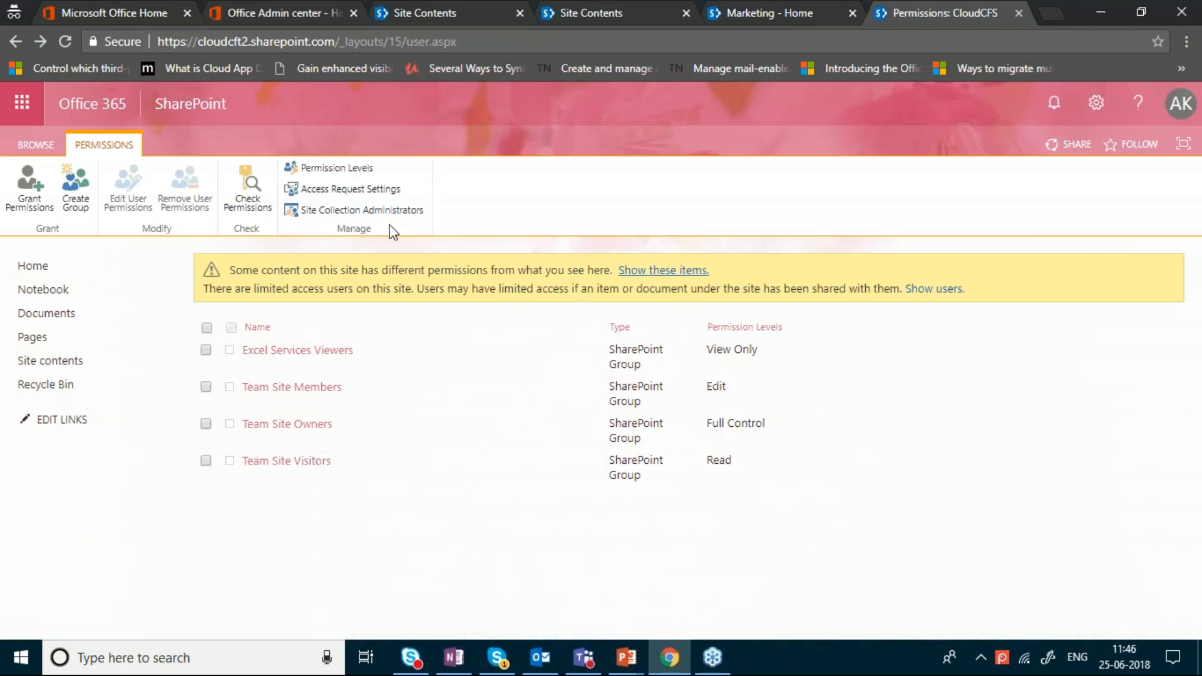
Add the administrator's account, found by searching for Admin, to the CloudCFS Team Site Owners group with an email invitation
left_click(283, 427)
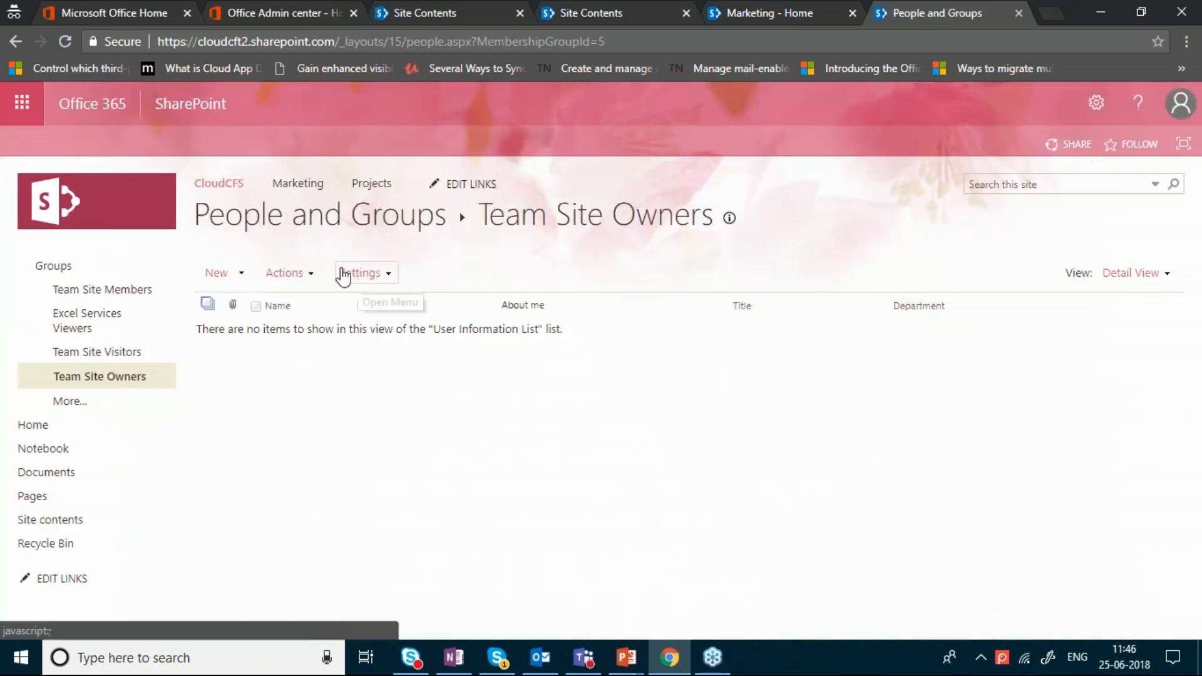
left_click(216, 272)
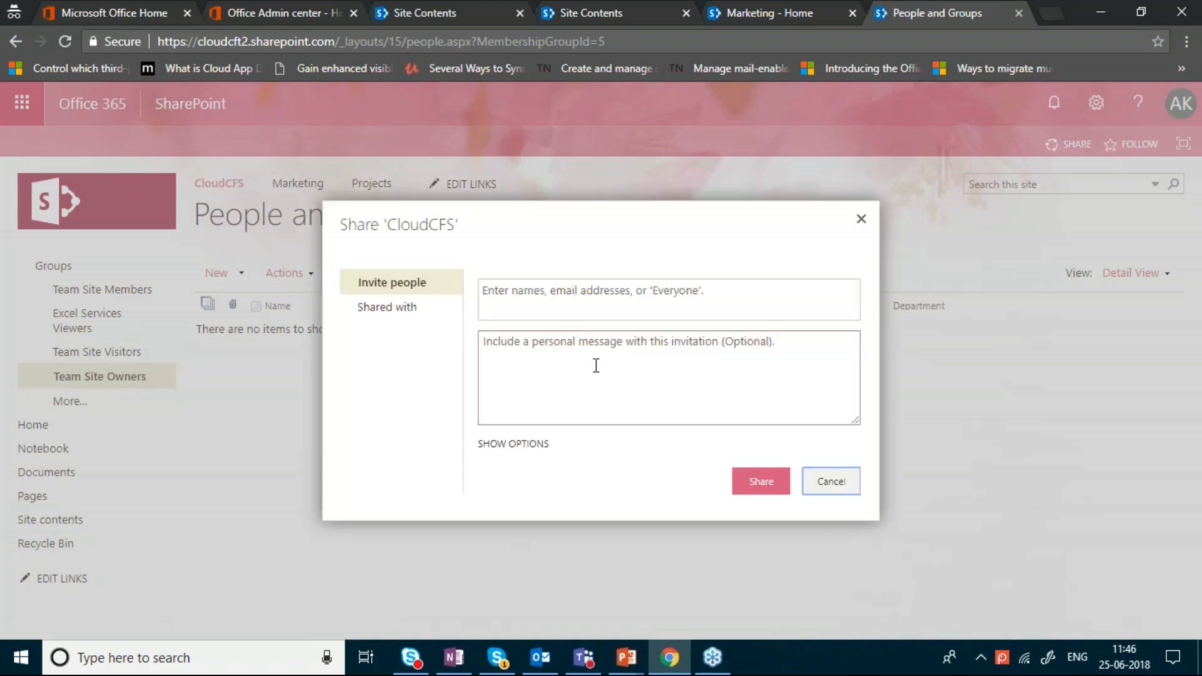
left_click(617, 344)
left_click(513, 444)
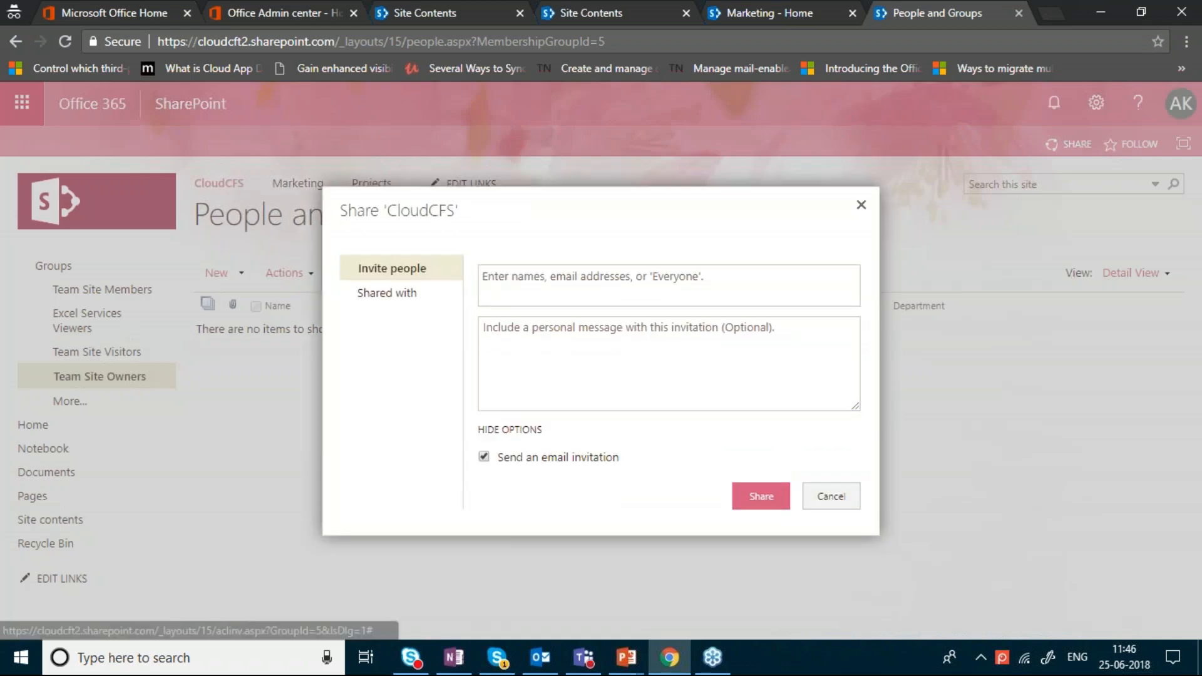
left_click(513, 299)
type("Admin")
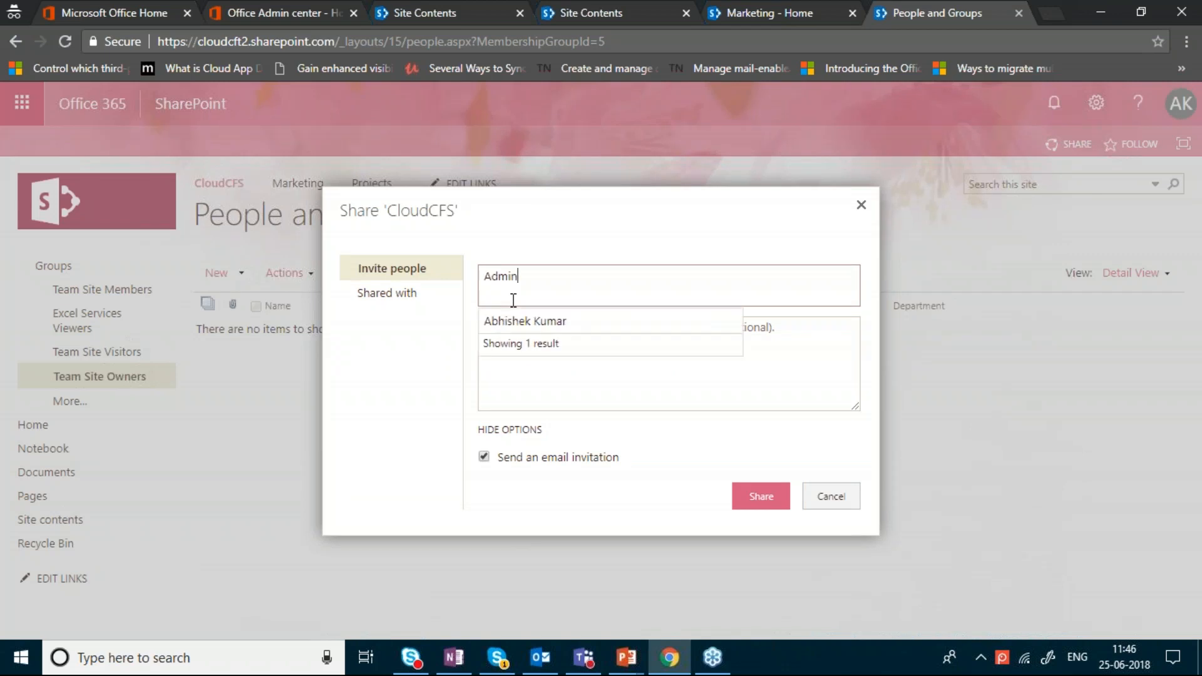
left_click(512, 329)
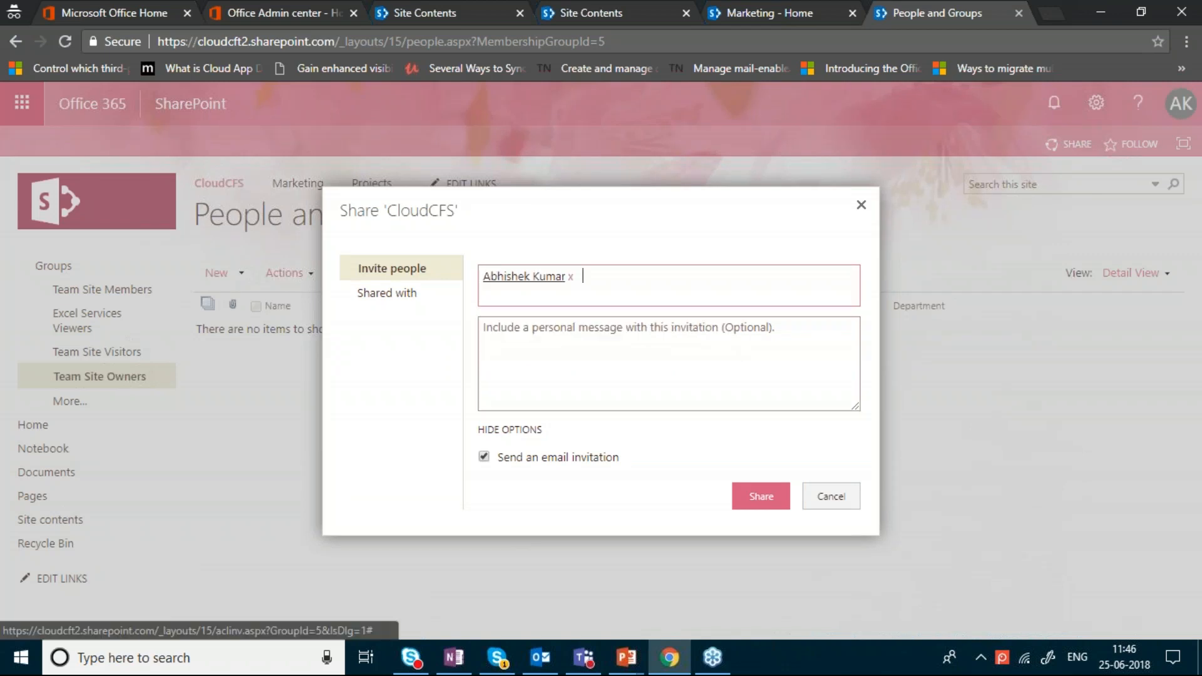
left_click(773, 500)
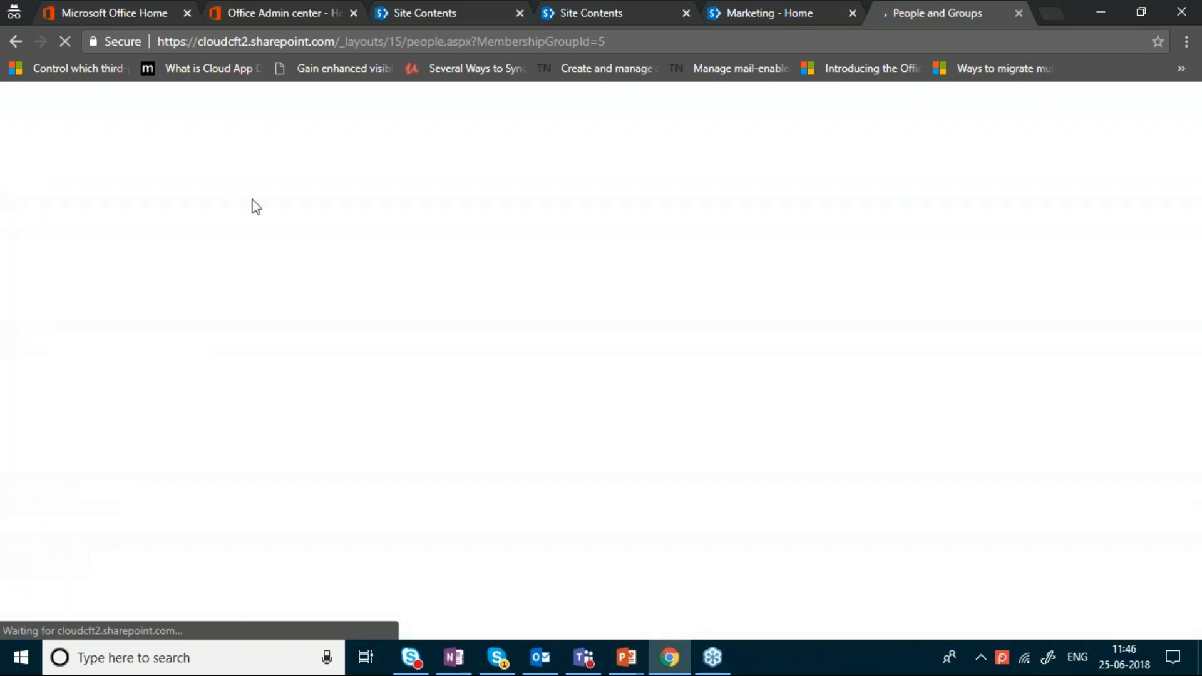
View the Team Site Visitors and Excel Services Viewers groups of CloudCFS, and return to its site settings
left_click(16, 43)
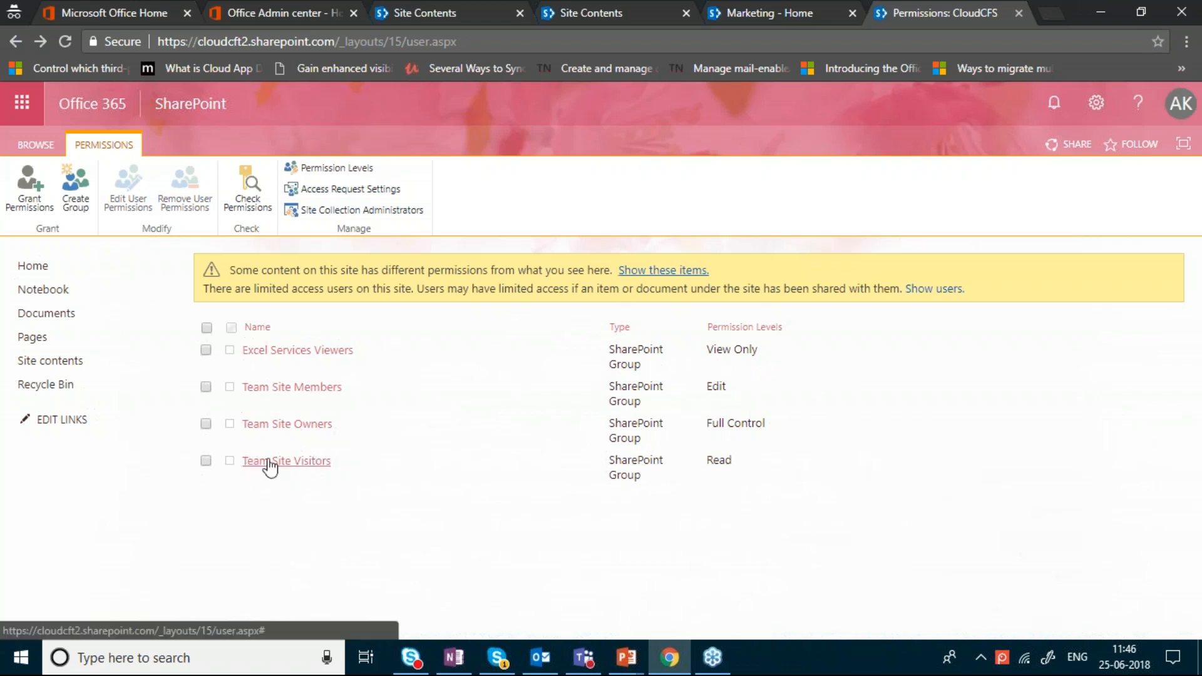
left_click(314, 464)
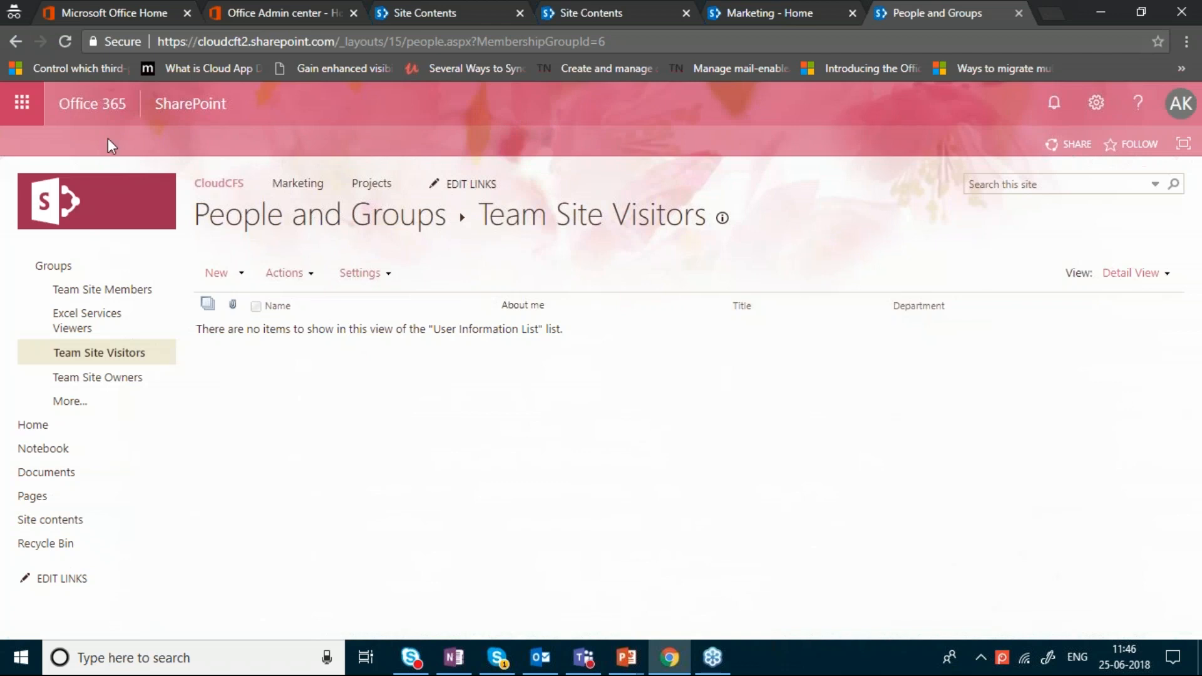
left_click(15, 42)
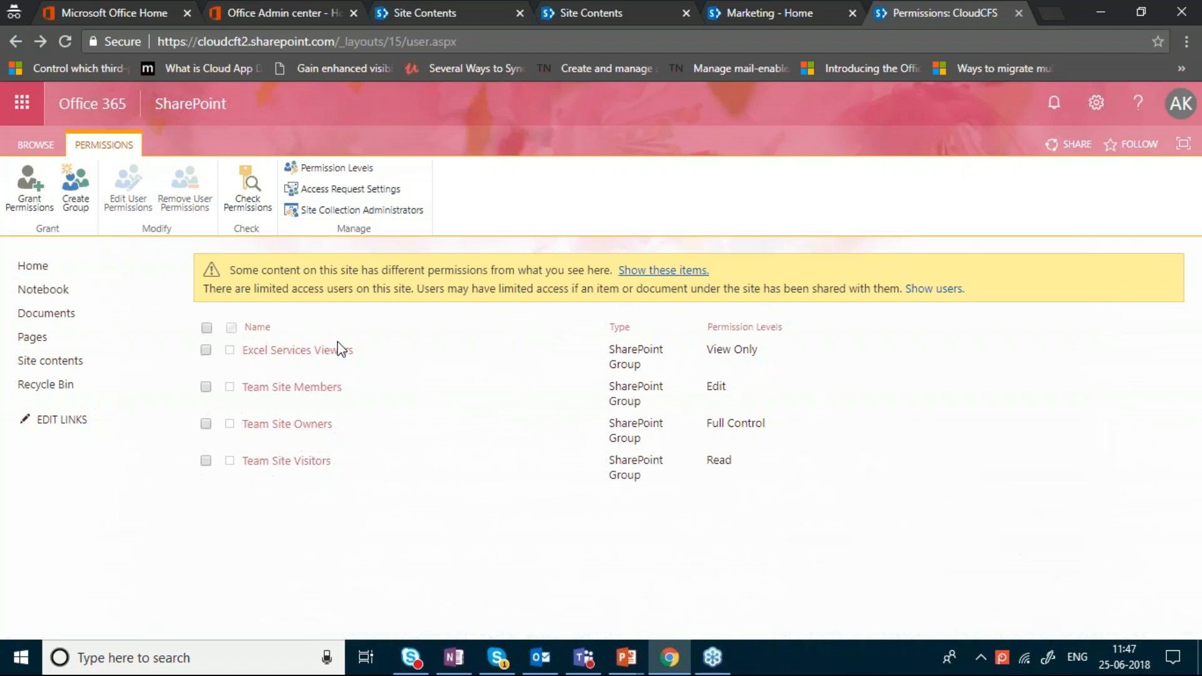
left_click(338, 350)
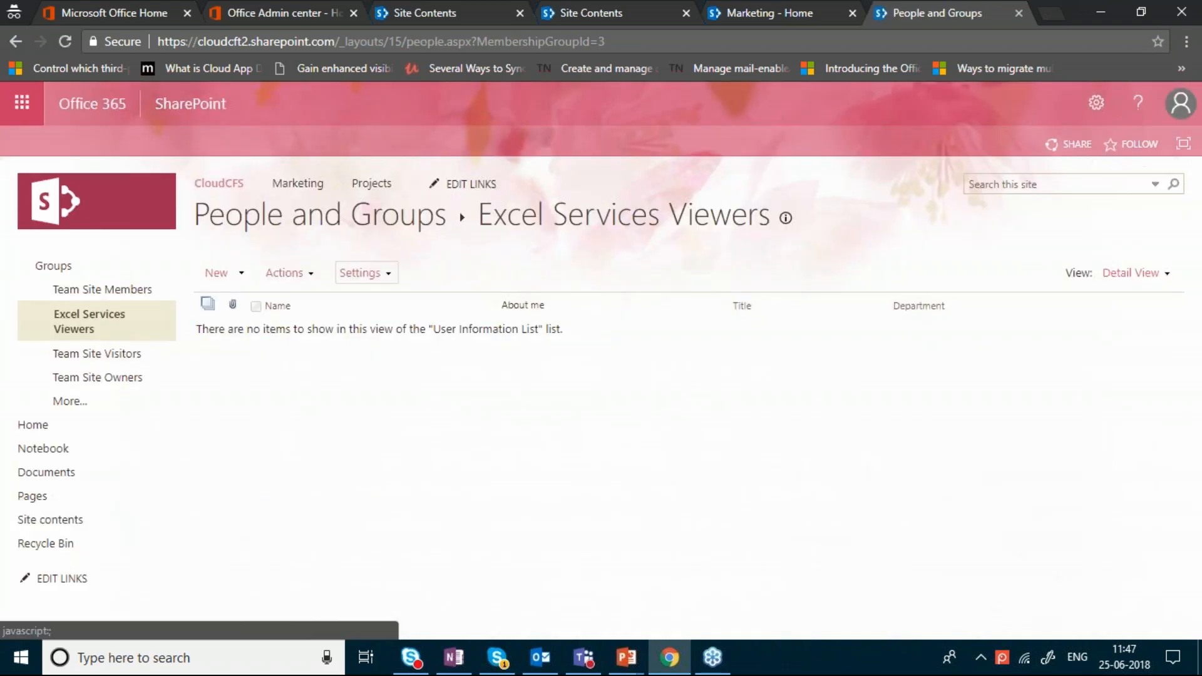
left_click(11, 43)
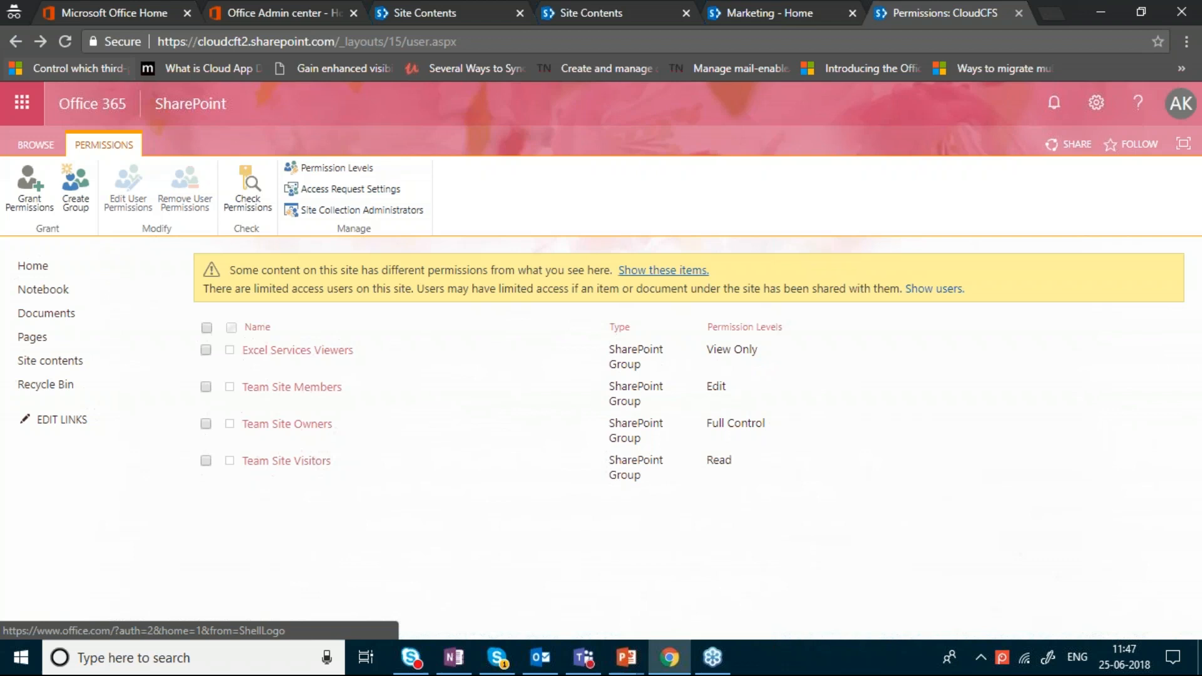
left_click(5, 48)
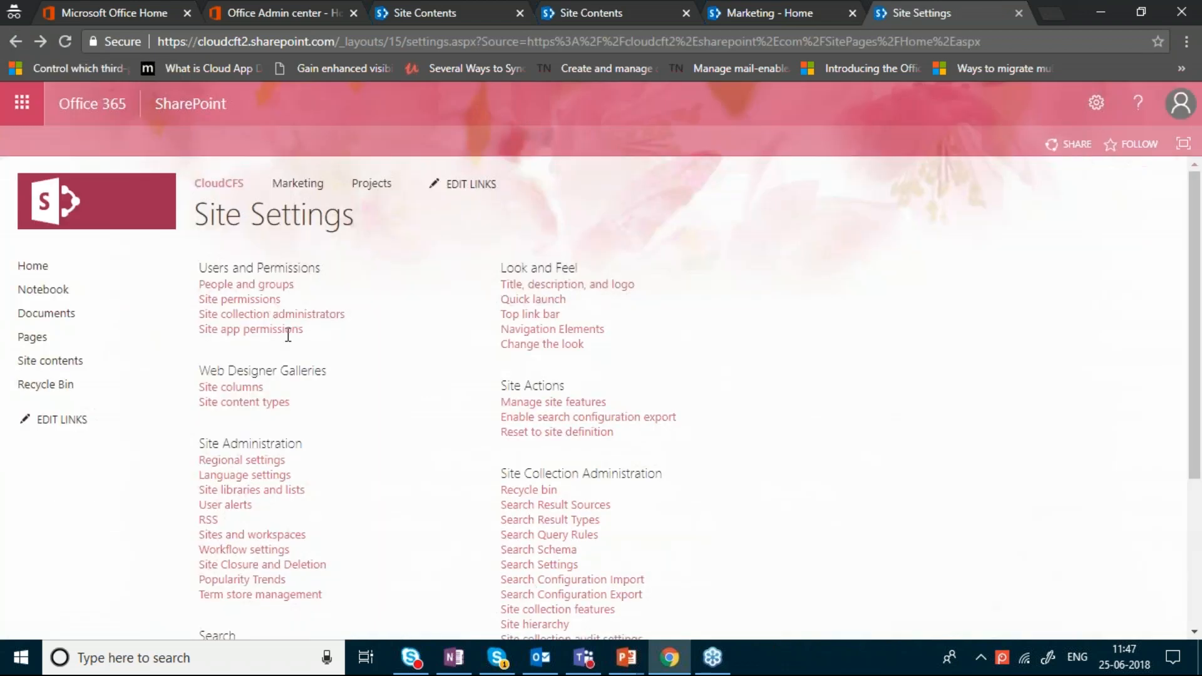
Open the site permissions of the Marketing subsite
left_click(297, 185)
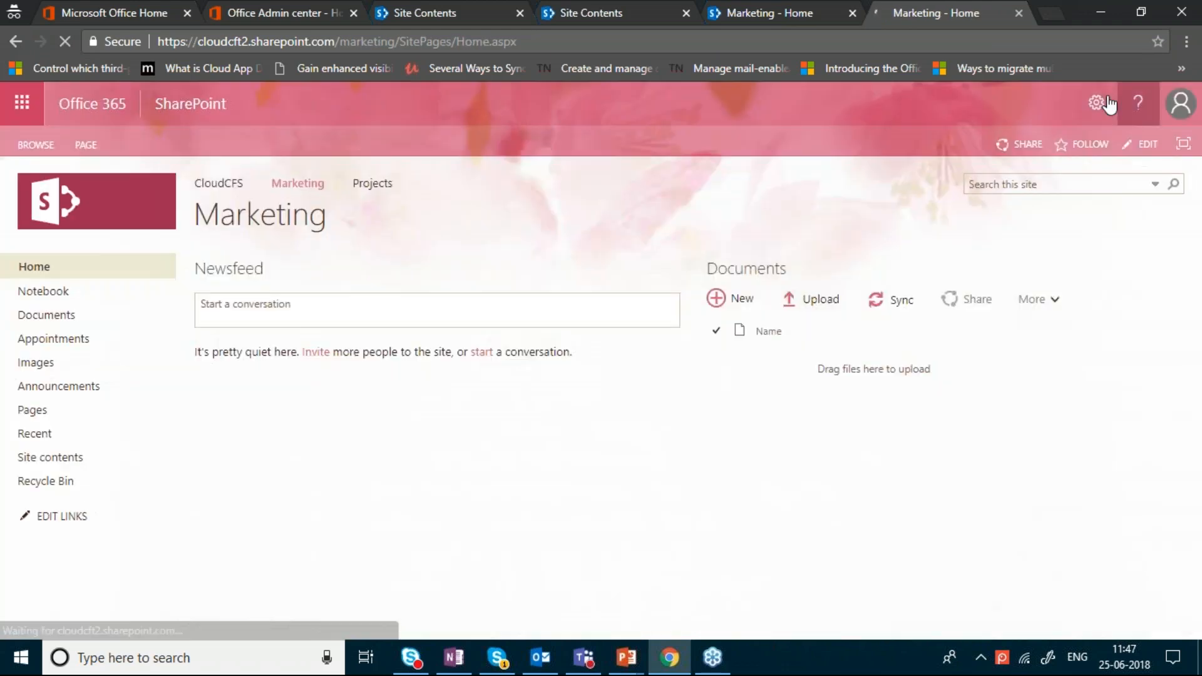
left_click(1096, 103)
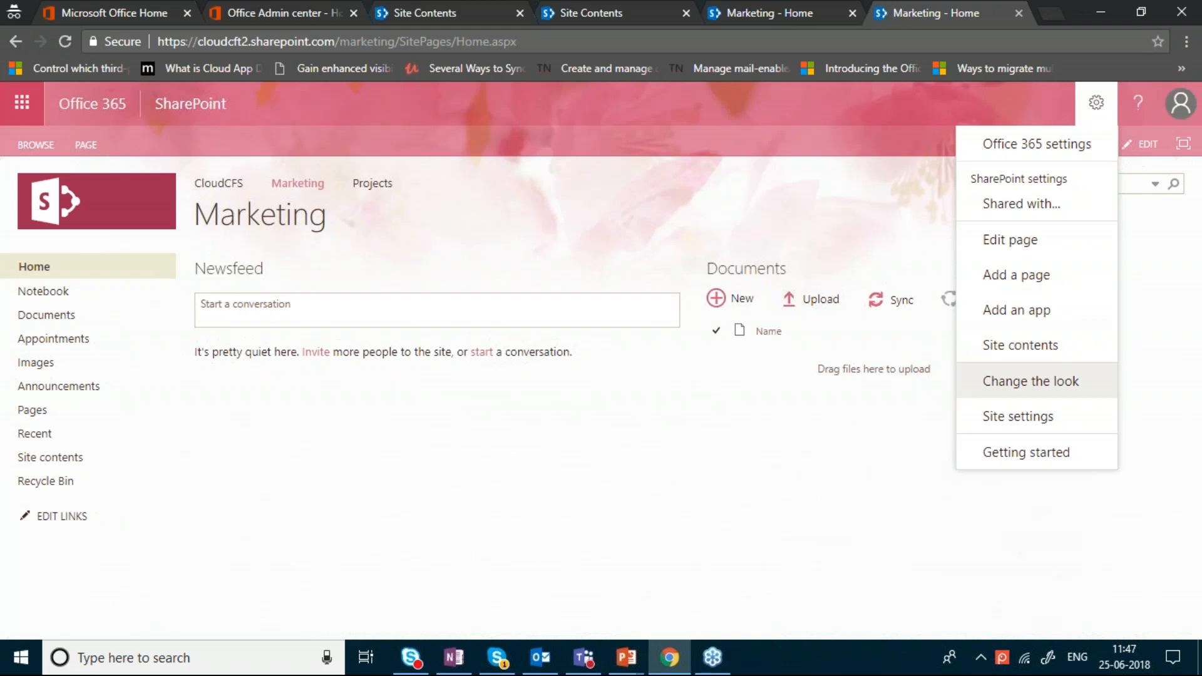
left_click(1043, 419)
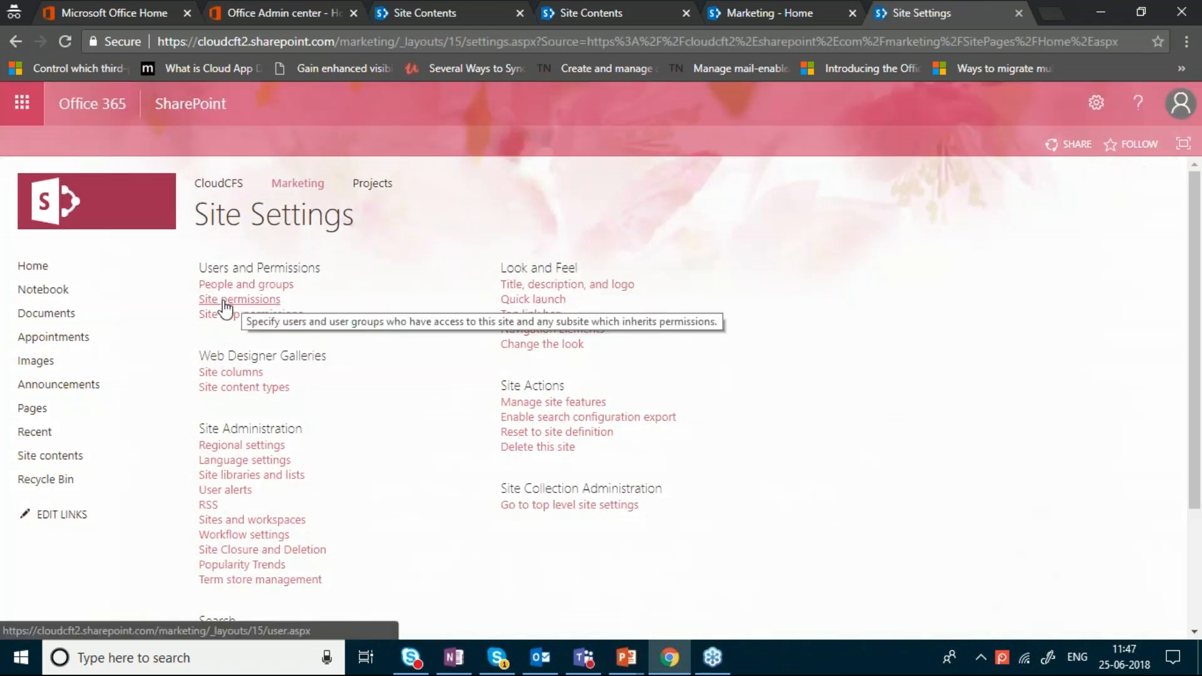
left_click(224, 302)
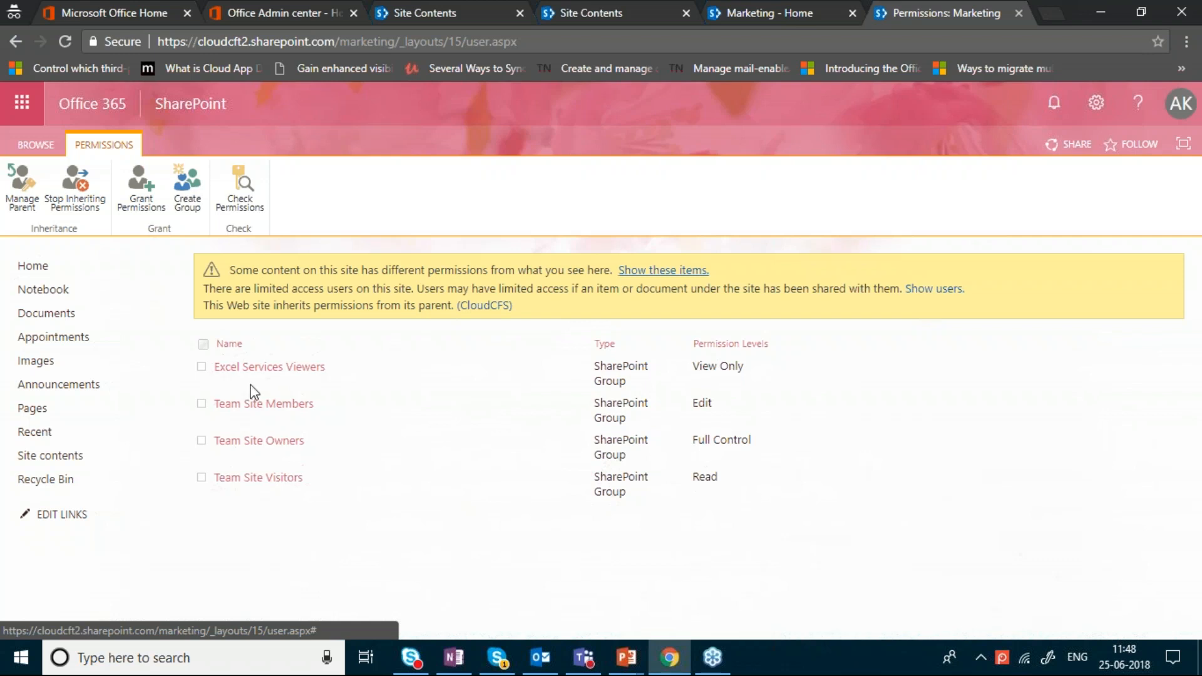
View the Team Site Members and Team Site Owners groups that the Marketing subsite inherits from CloudCFS
left_click(270, 405)
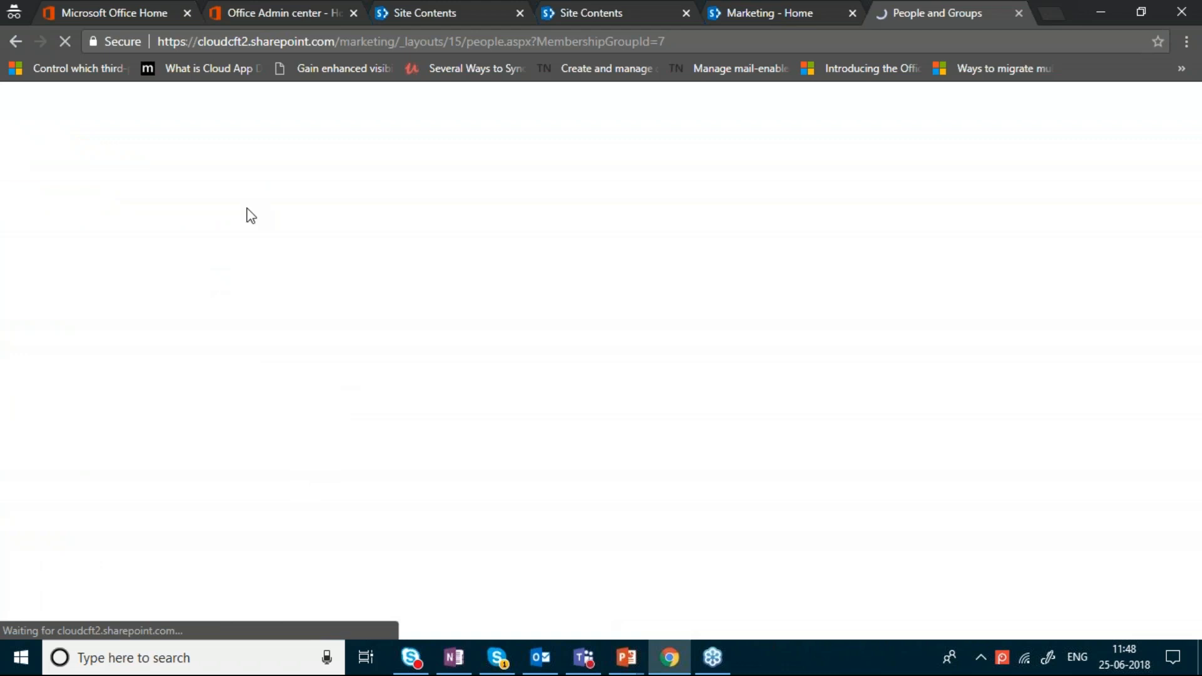
left_click(20, 45)
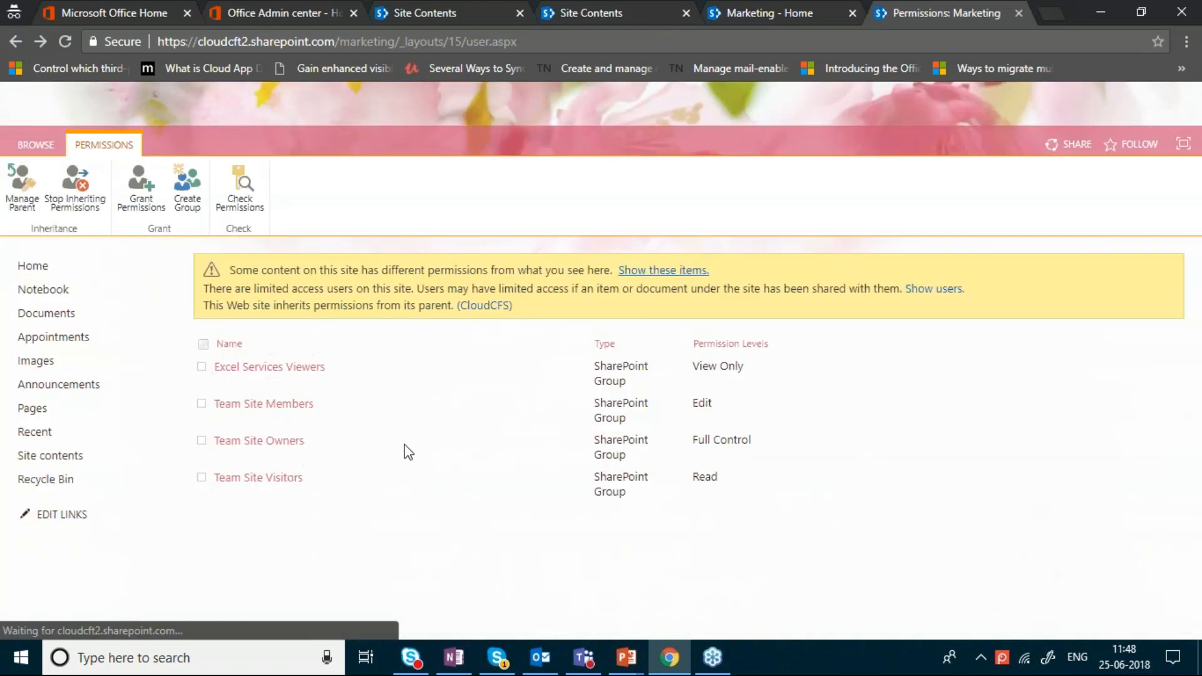
left_click(261, 443)
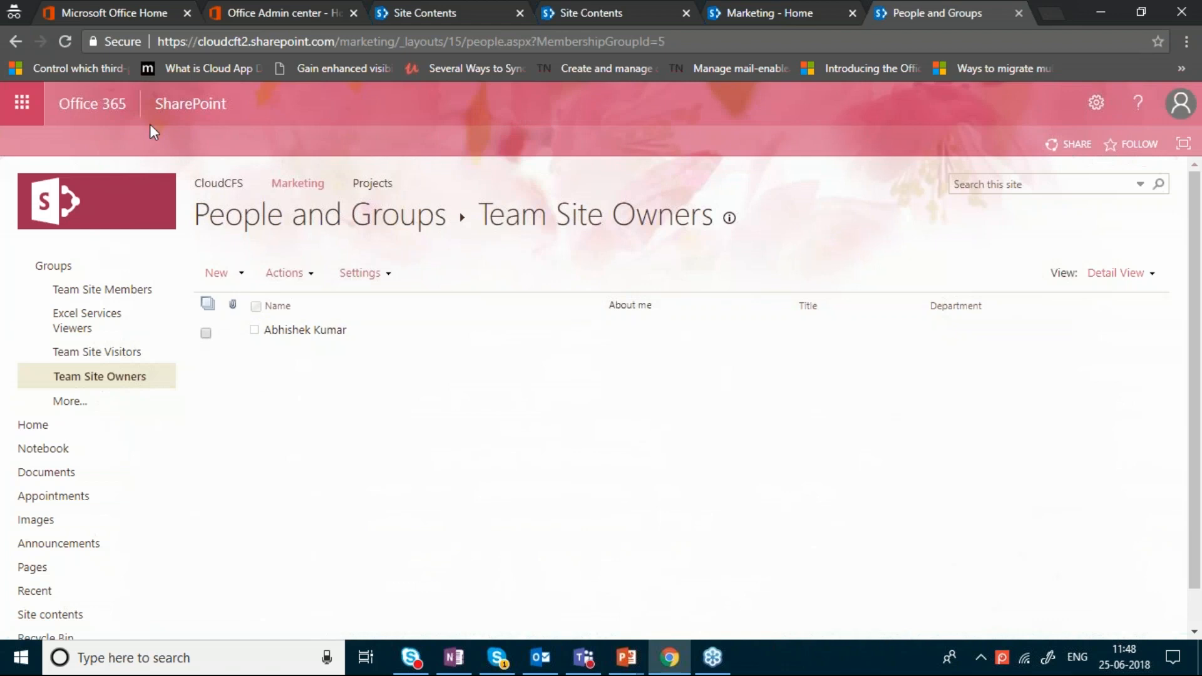
left_click(19, 42)
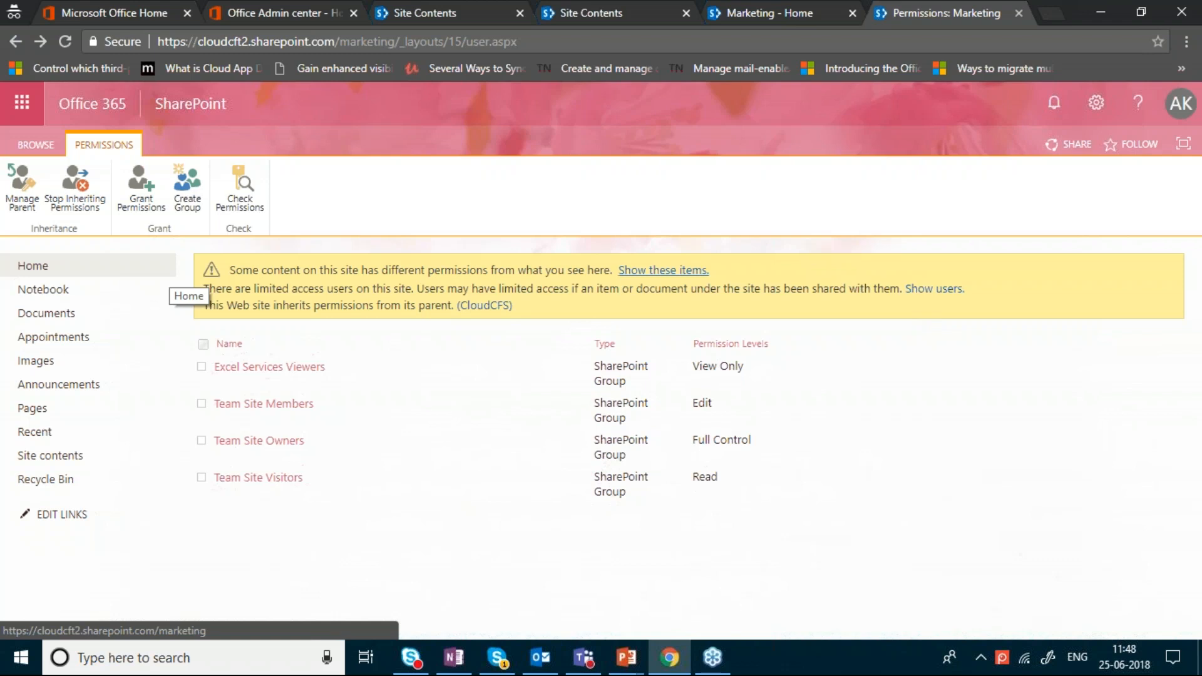
Stop the Marketing subsite from inheriting permissions and create new groups for it: Marketing Visitors, Marketing Members and a new owners group
left_click(80, 204)
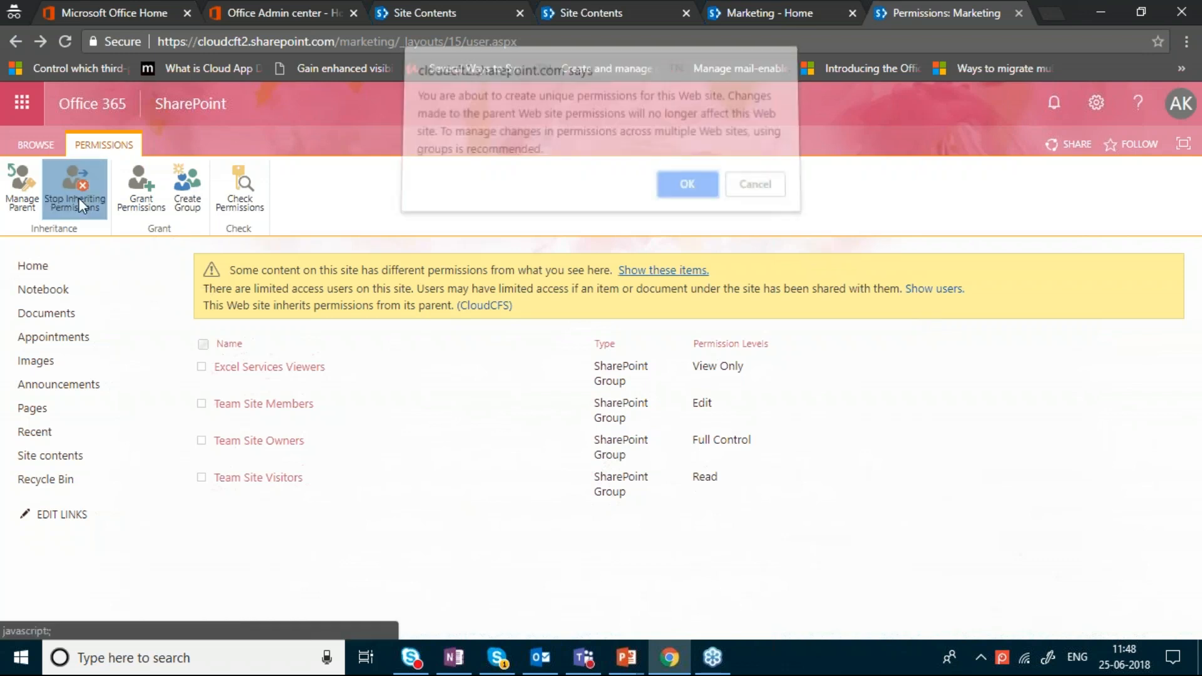
left_click(676, 191)
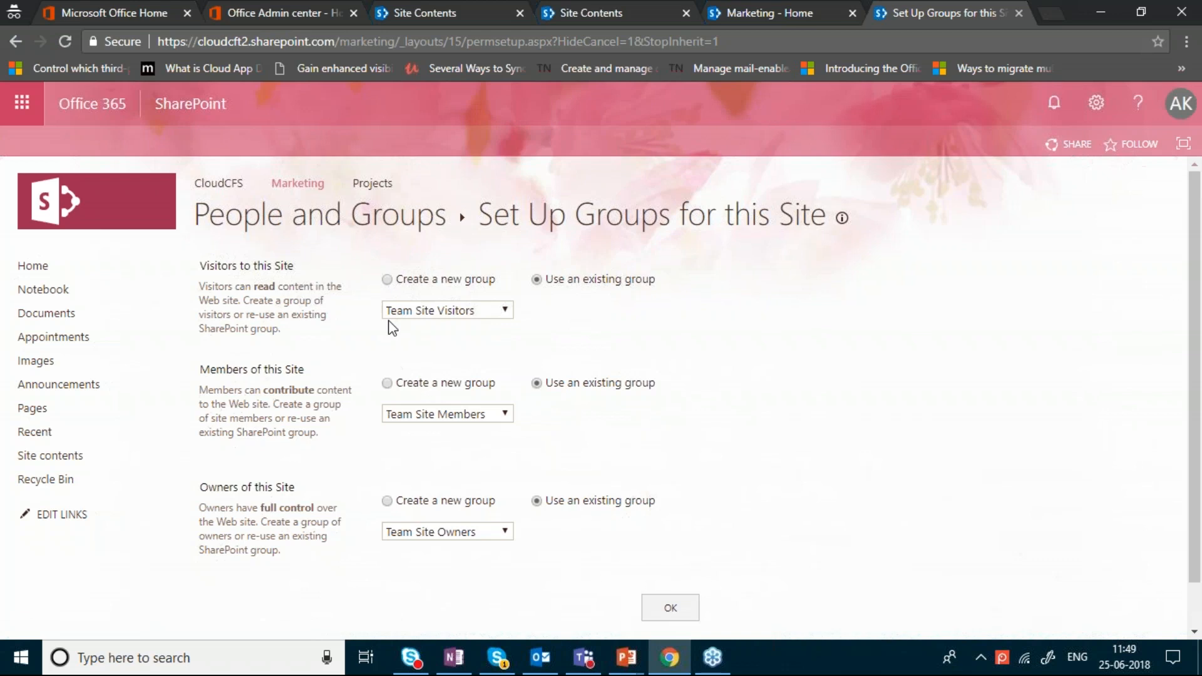
left_click(388, 279)
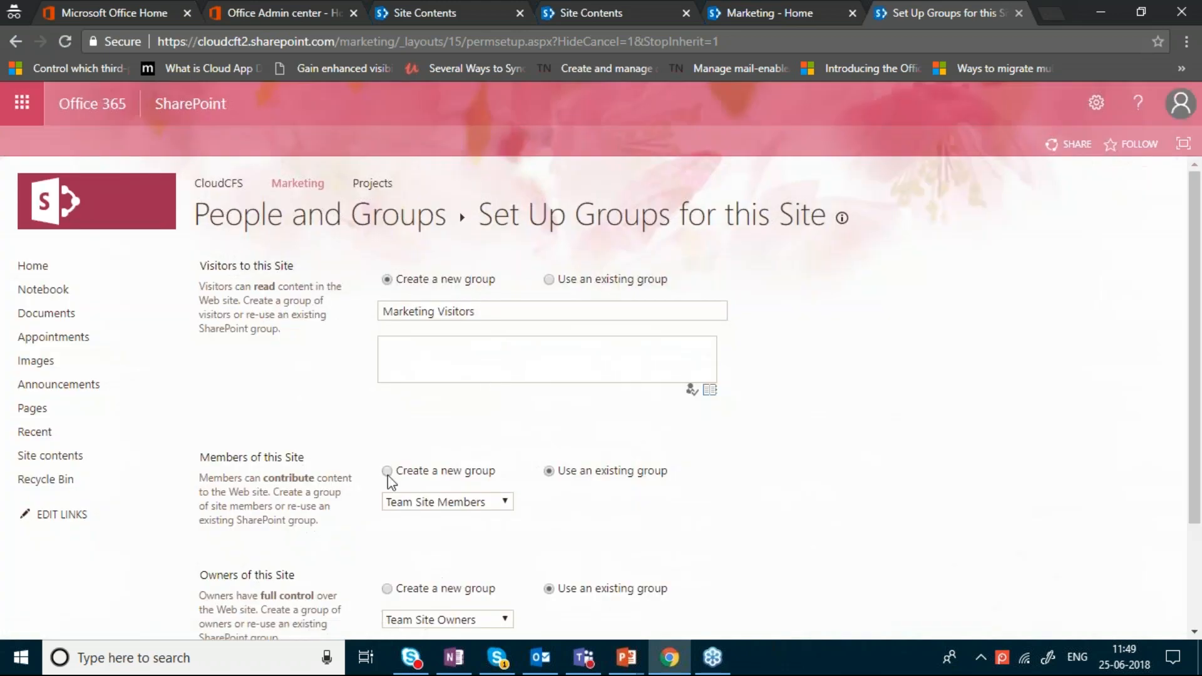
left_click(387, 471)
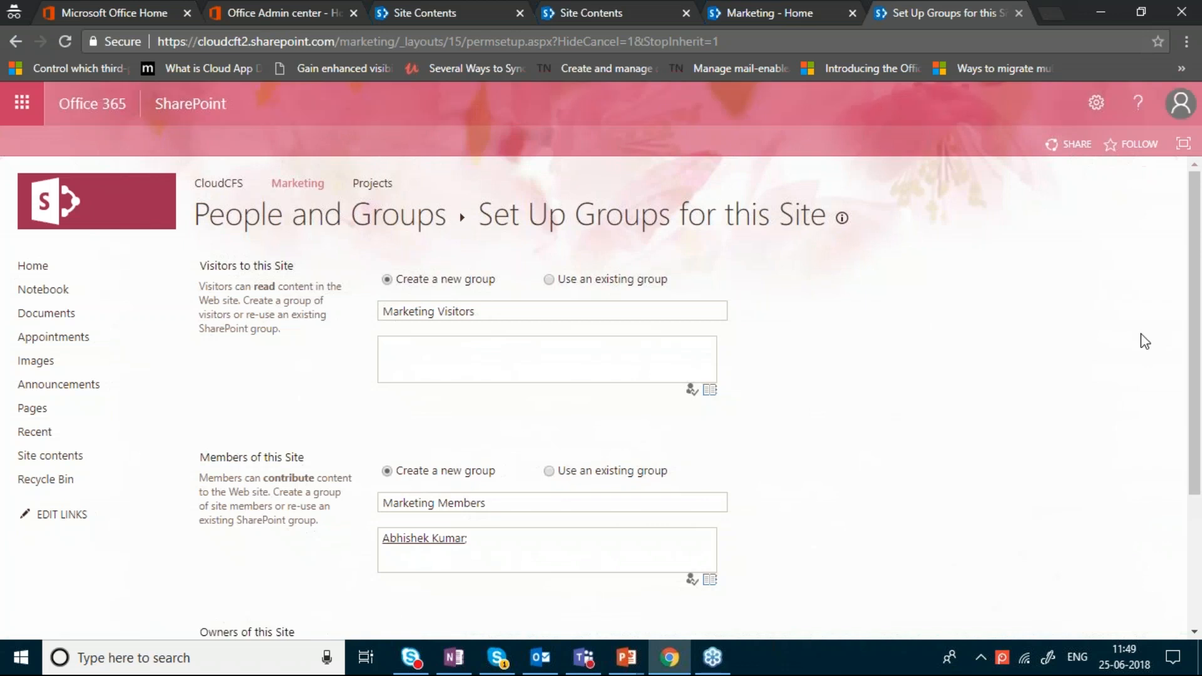
scroll(1199, 413, "down", 1)
scroll(1199, 413, "down", 1)
left_click(387, 533)
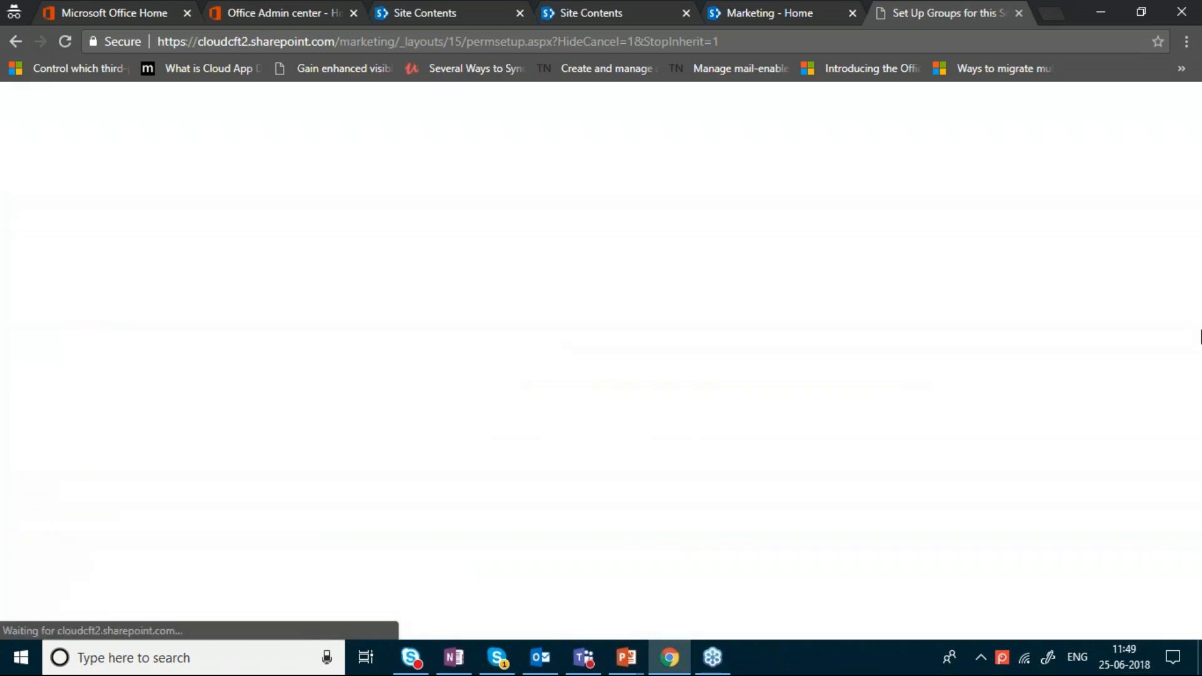
scroll(744, 545, "down", 2)
left_click(701, 563)
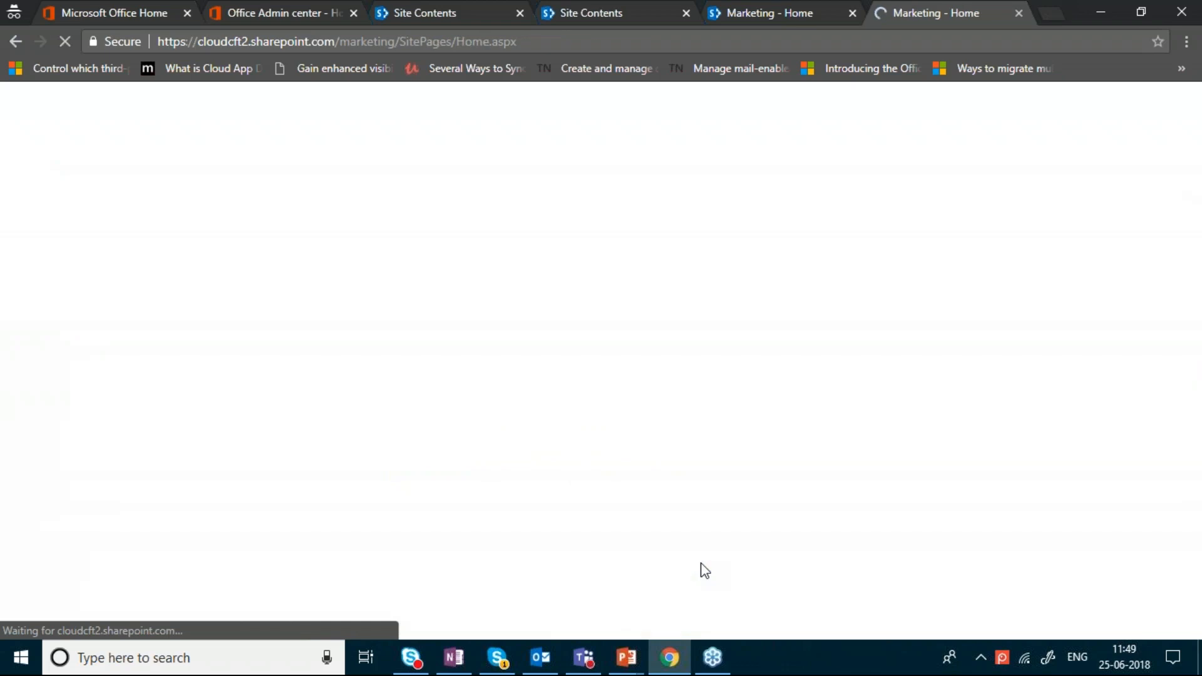
Remove the Excel Services Viewers and Team Site Members, Owners and Visitors groups from the Marketing subsite's permissions
left_click(1097, 102)
left_click(1021, 418)
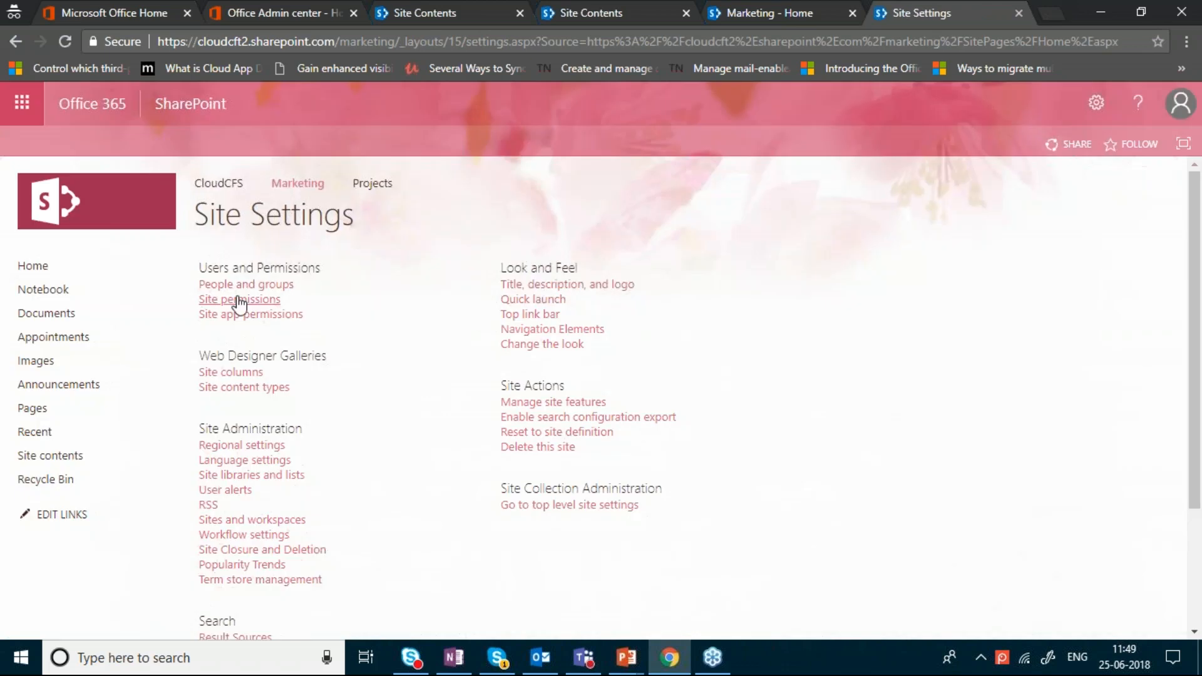
left_click(227, 303)
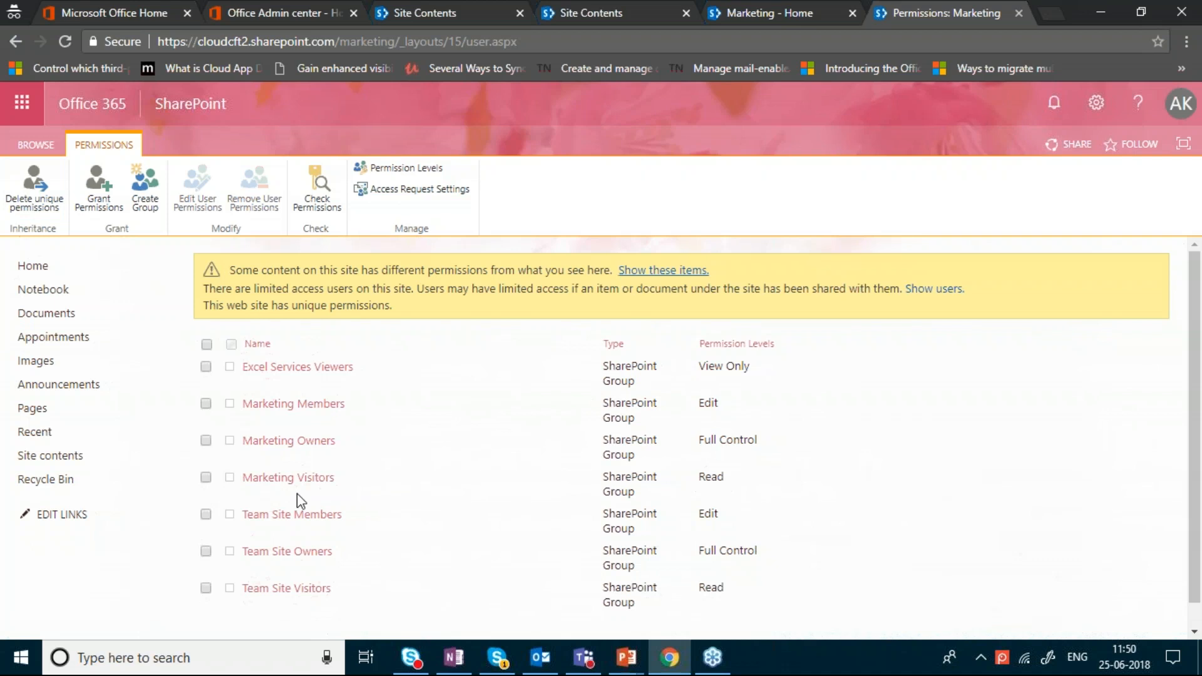
left_click(206, 514)
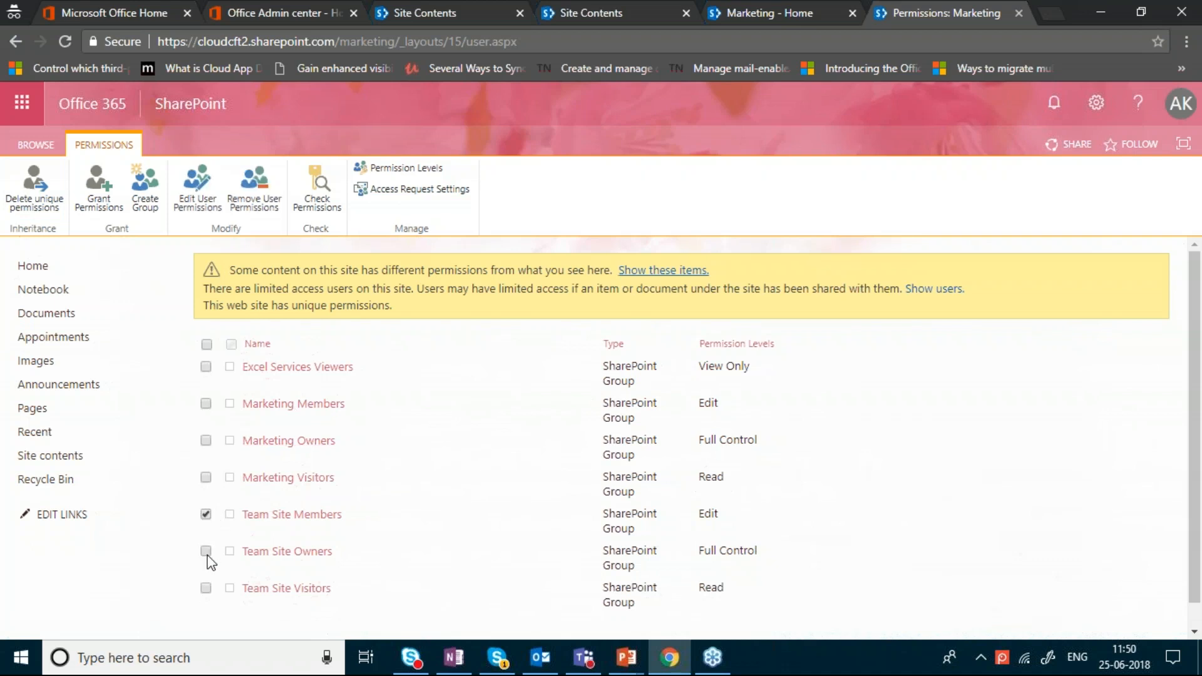
left_click(206, 589)
left_click(206, 367)
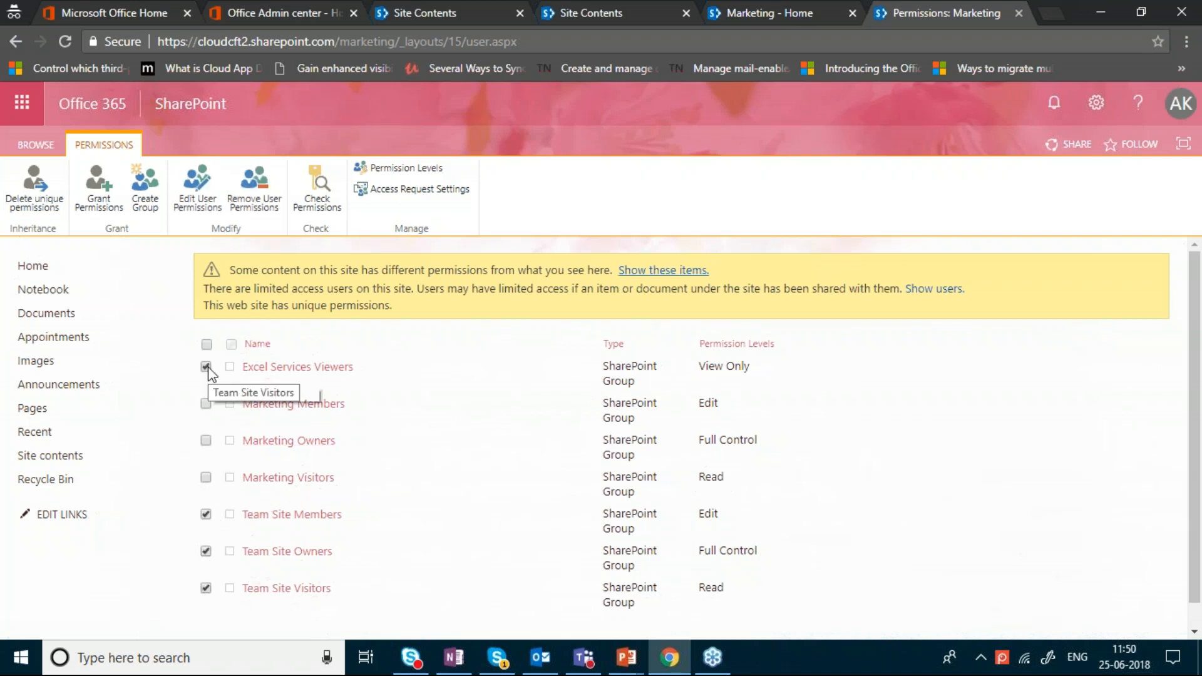
left_click(257, 202)
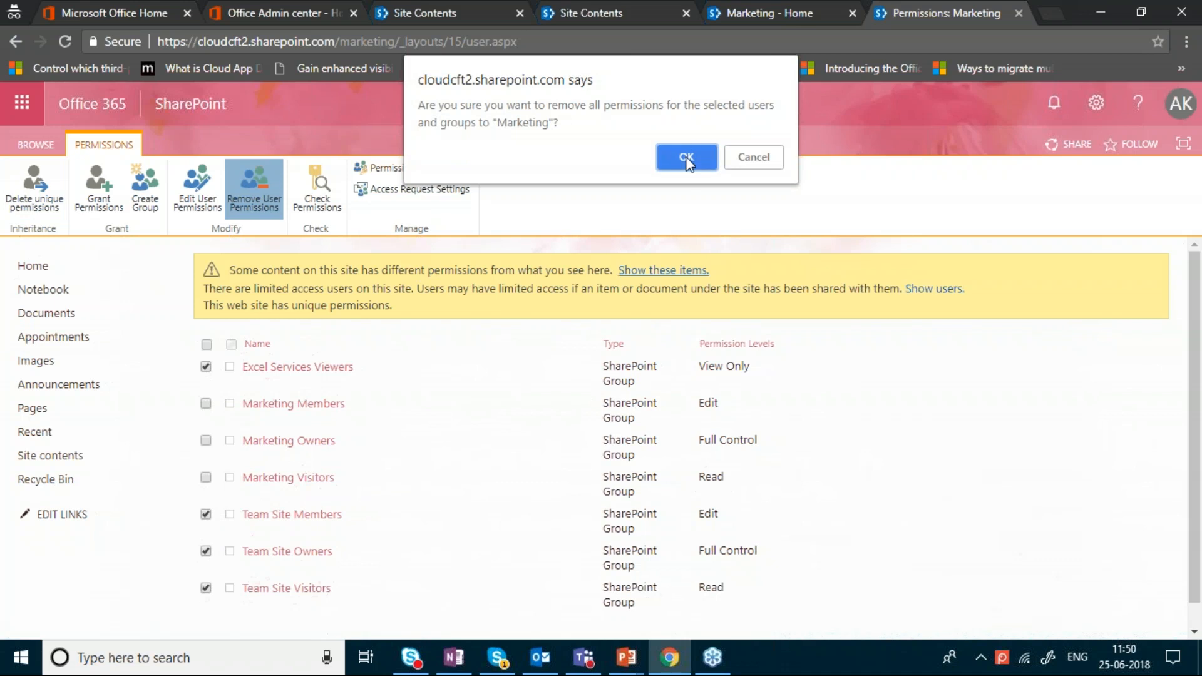
left_click(687, 156)
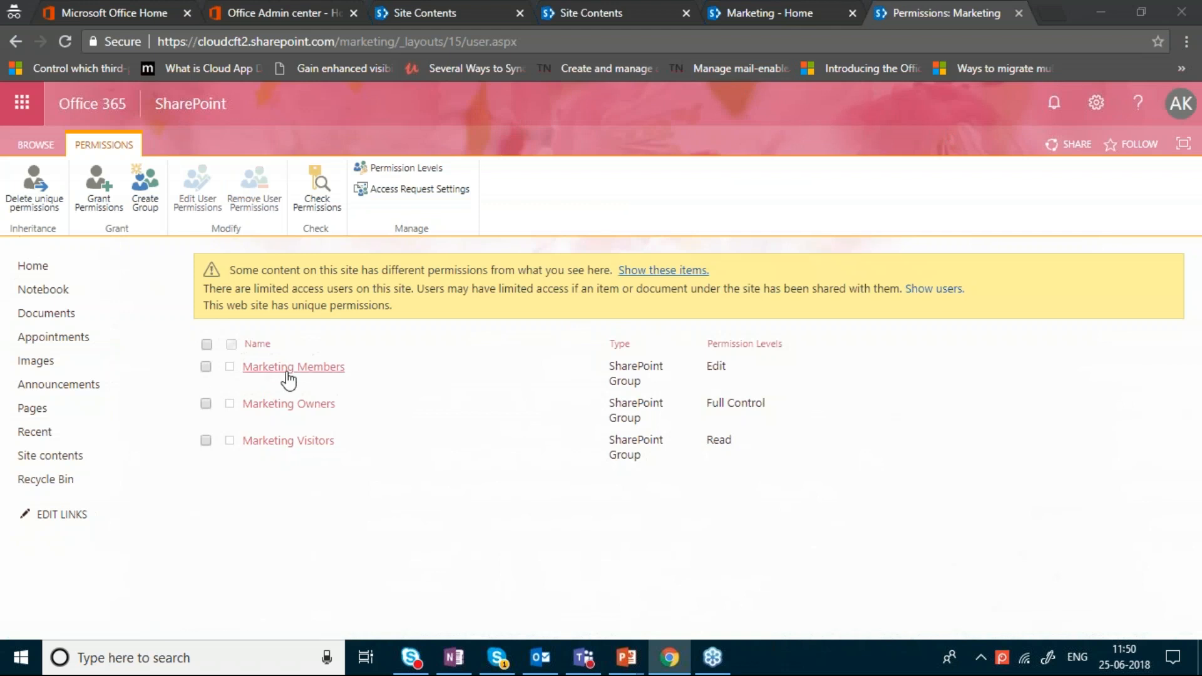
View the users in the Marketing Members, Marketing Owners and Marketing Visitors groups, returning to the subsite's permissions
left_click(321, 371)
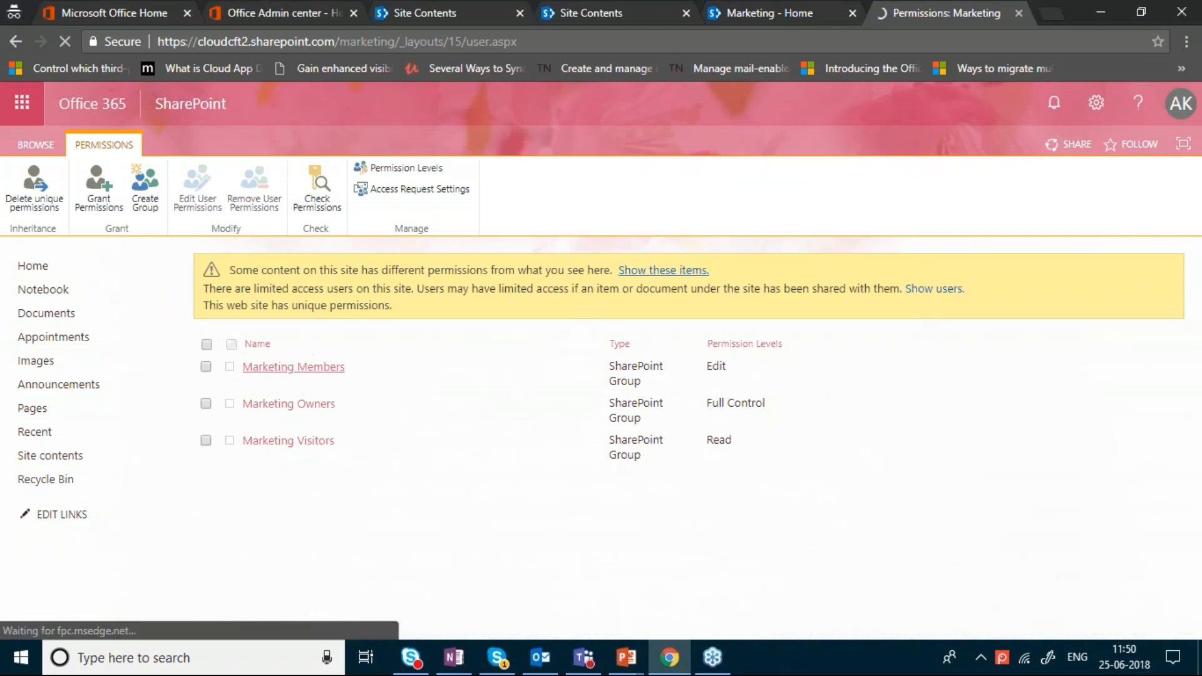
right_click(14, 42)
left_click(303, 414)
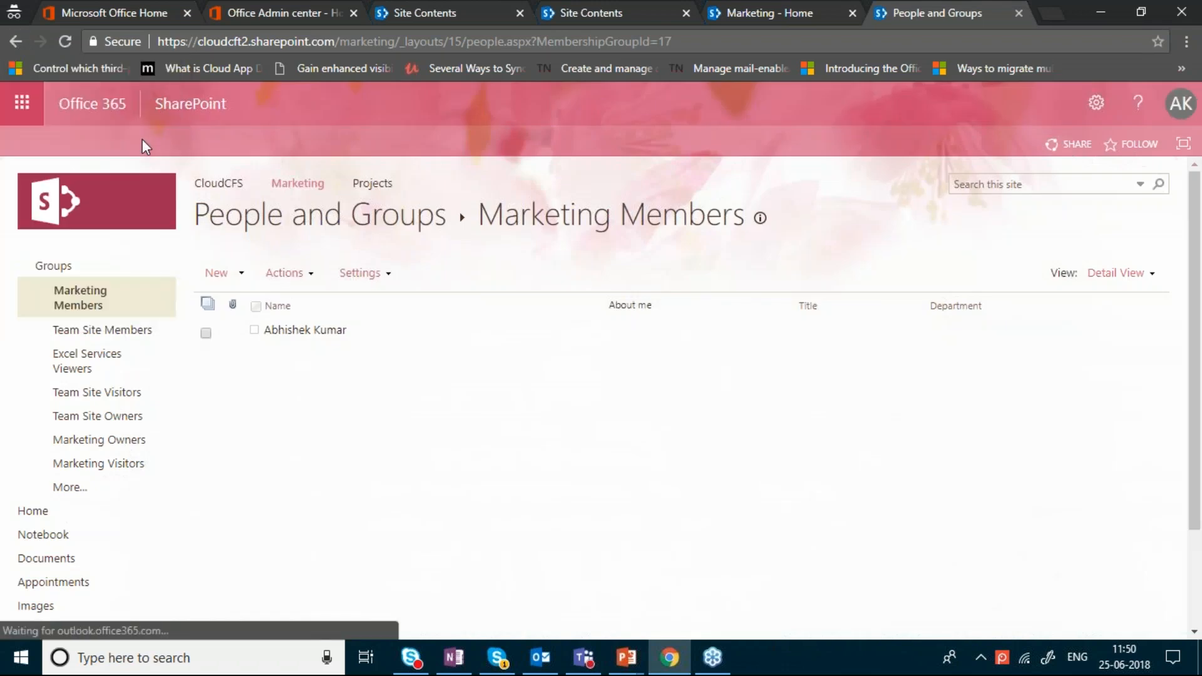
left_click(16, 42)
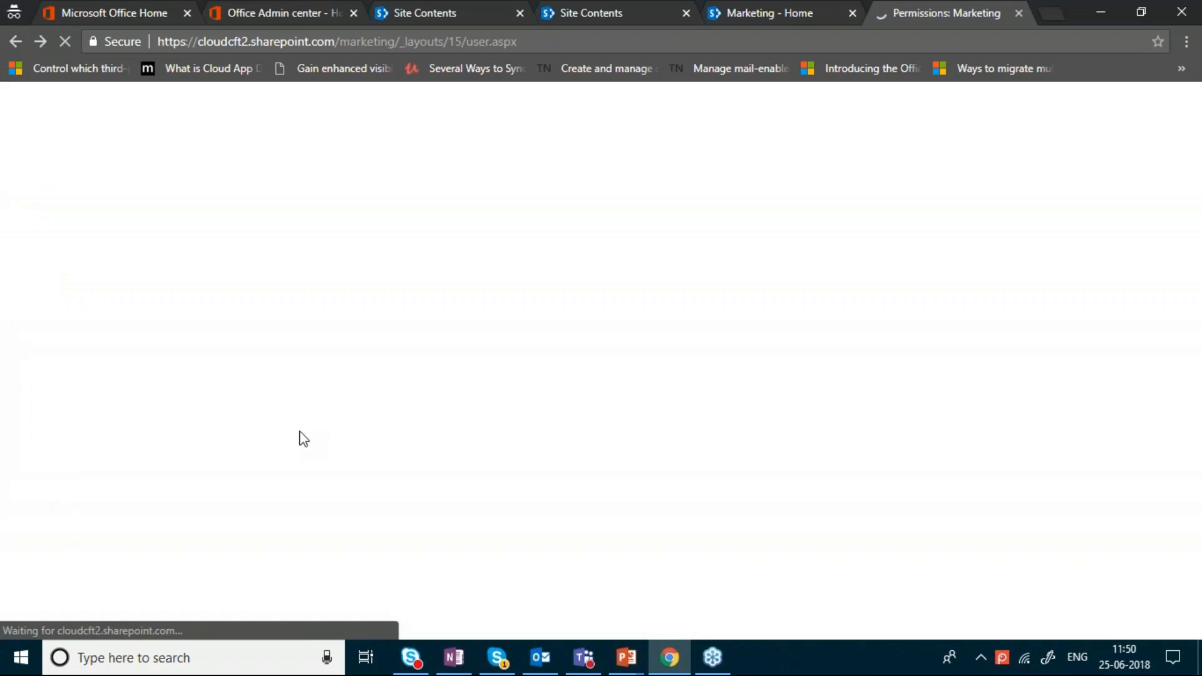
left_click(299, 408)
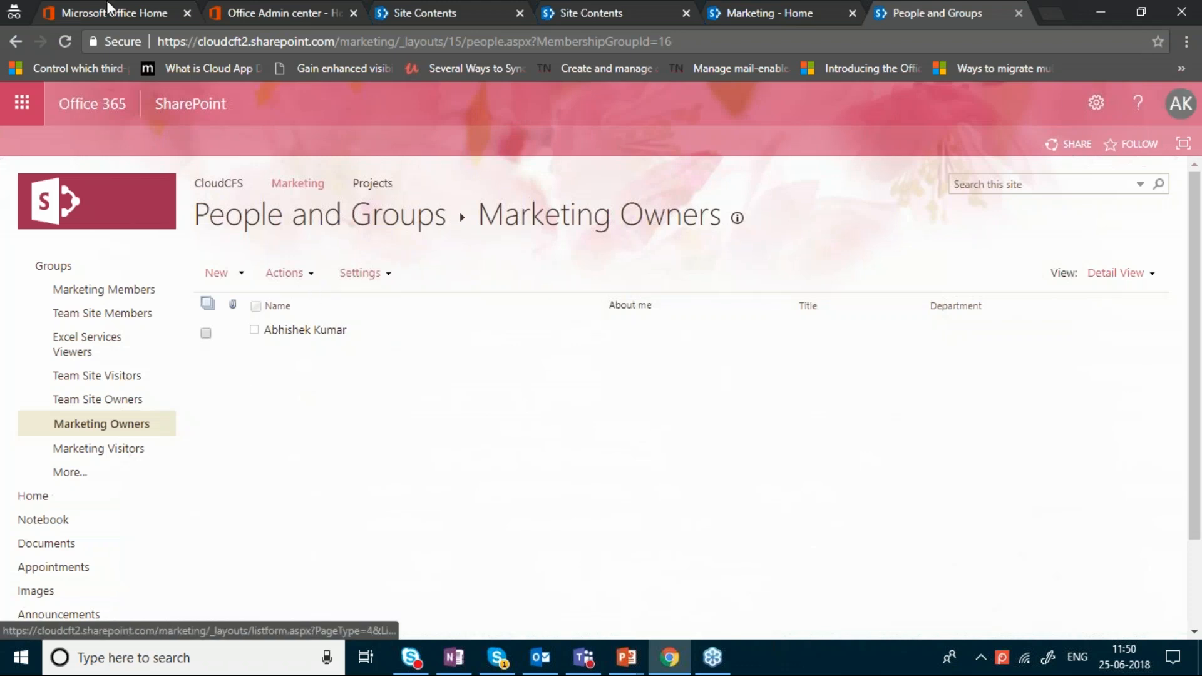
left_click(15, 42)
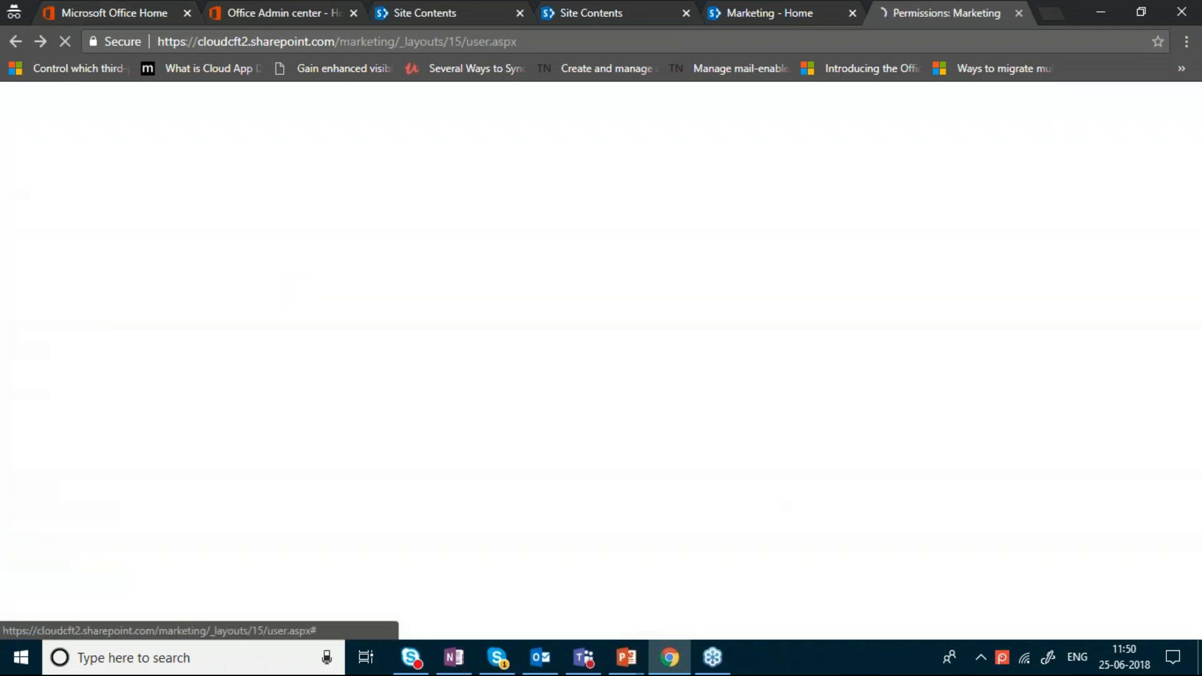
left_click(288, 446)
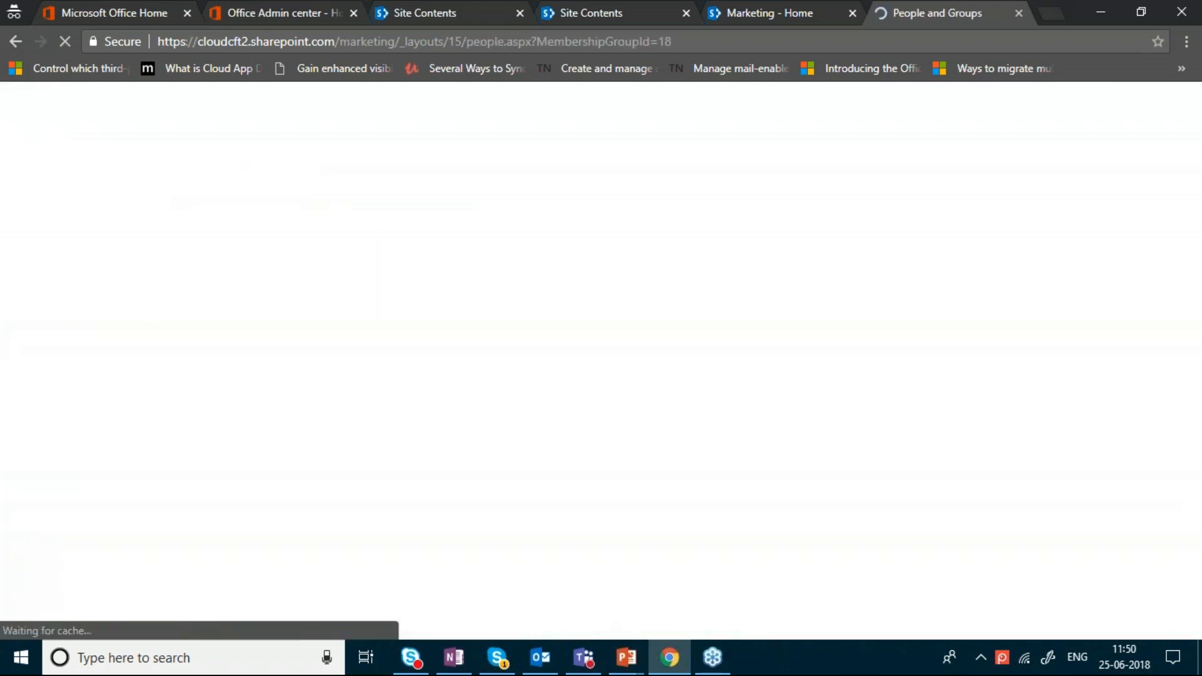
left_click(15, 41)
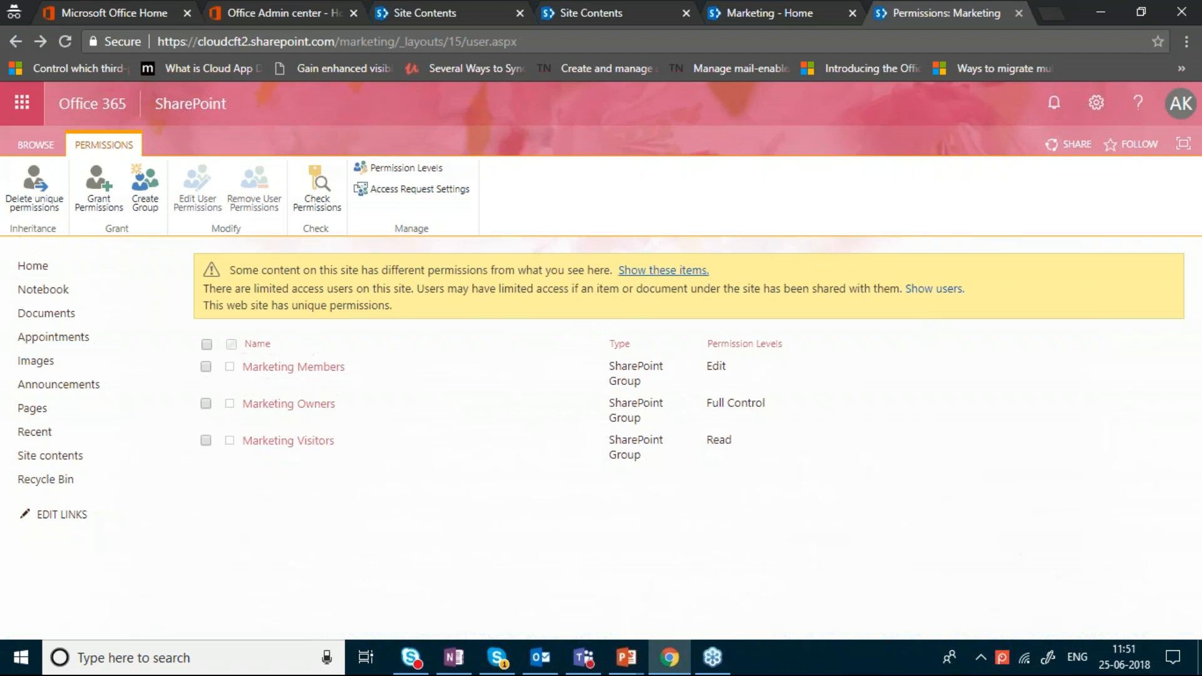
Create a group named Marketing View Only with the View Only permission level on the Marketing subsite
left_click(147, 190)
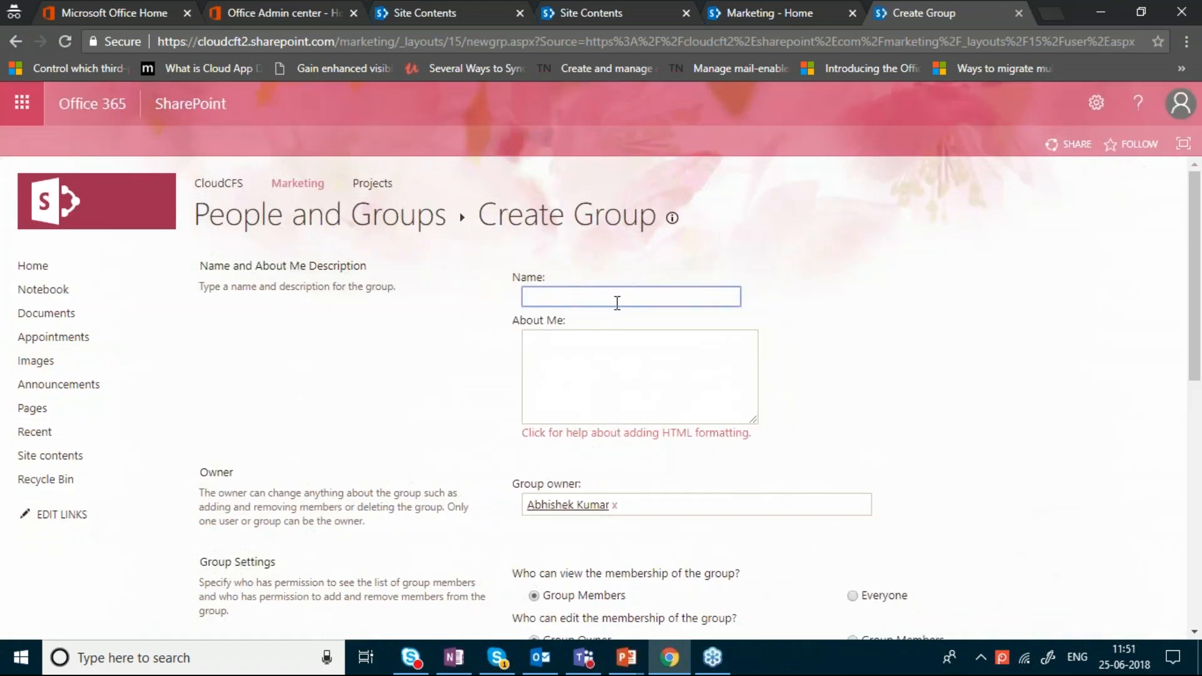
left_click(618, 303)
type("Member")
key("BackSpace")
key("BackSpace")
key("BackSpace")
key("BackSpace")
key("BackSpace")
type("arketing")
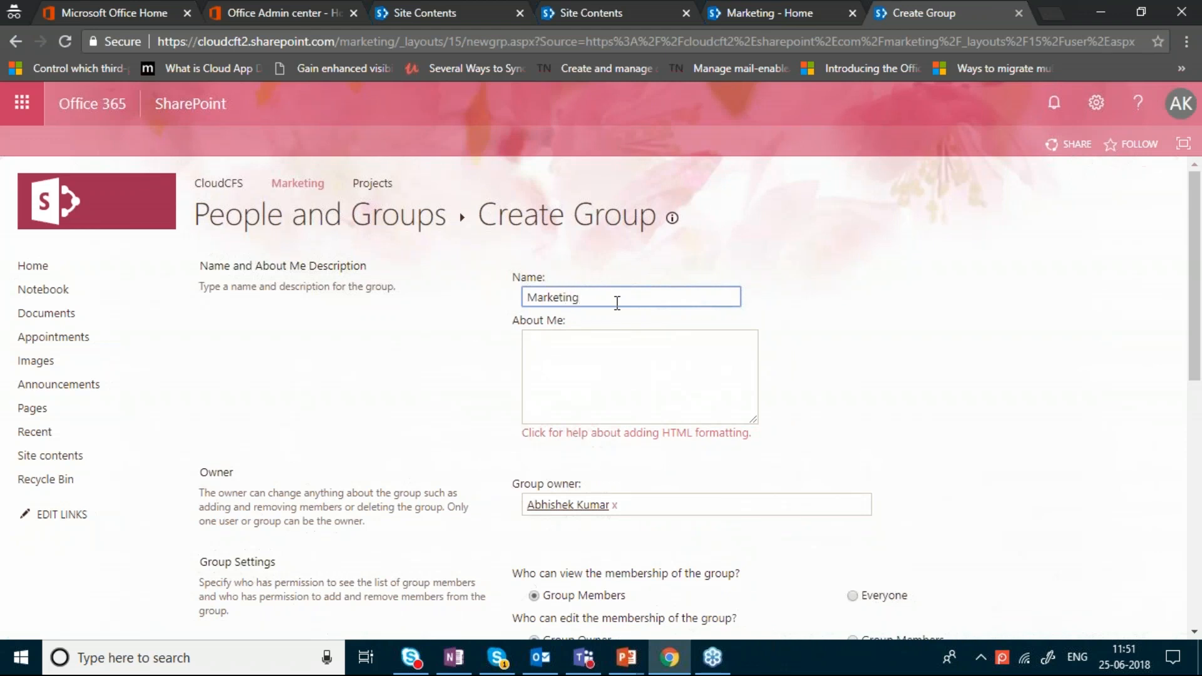
type(" View G")
type("nly")
key("Tab")
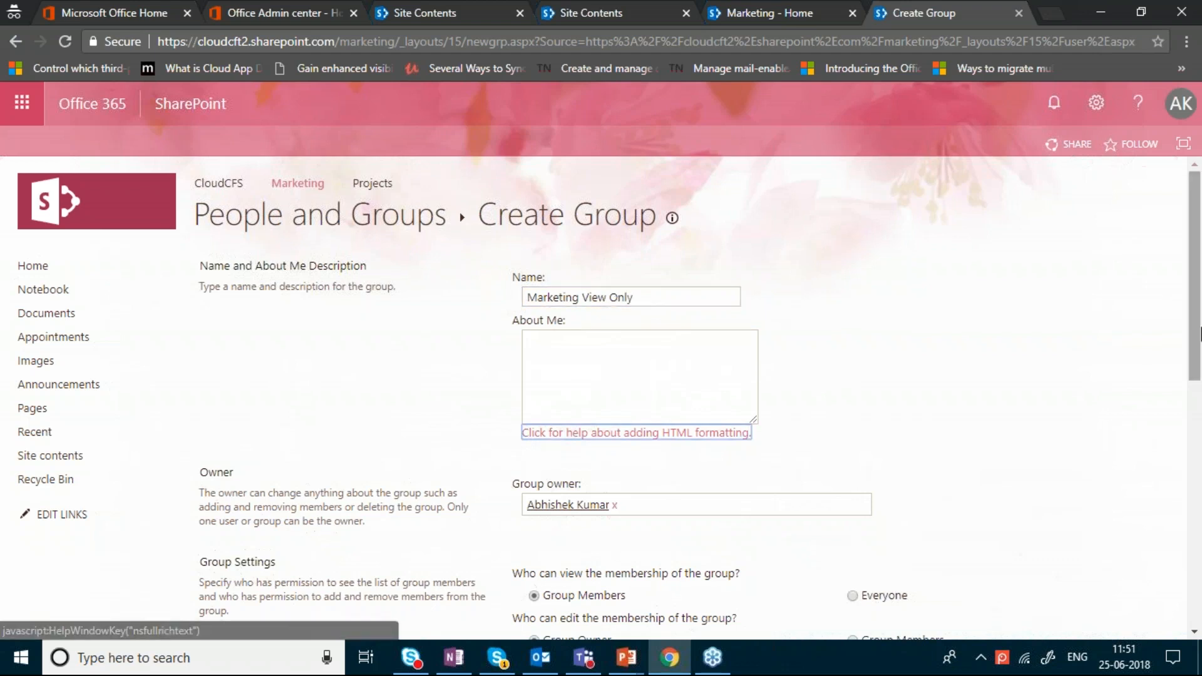
left_click_drag(1200, 318, 1201, 528)
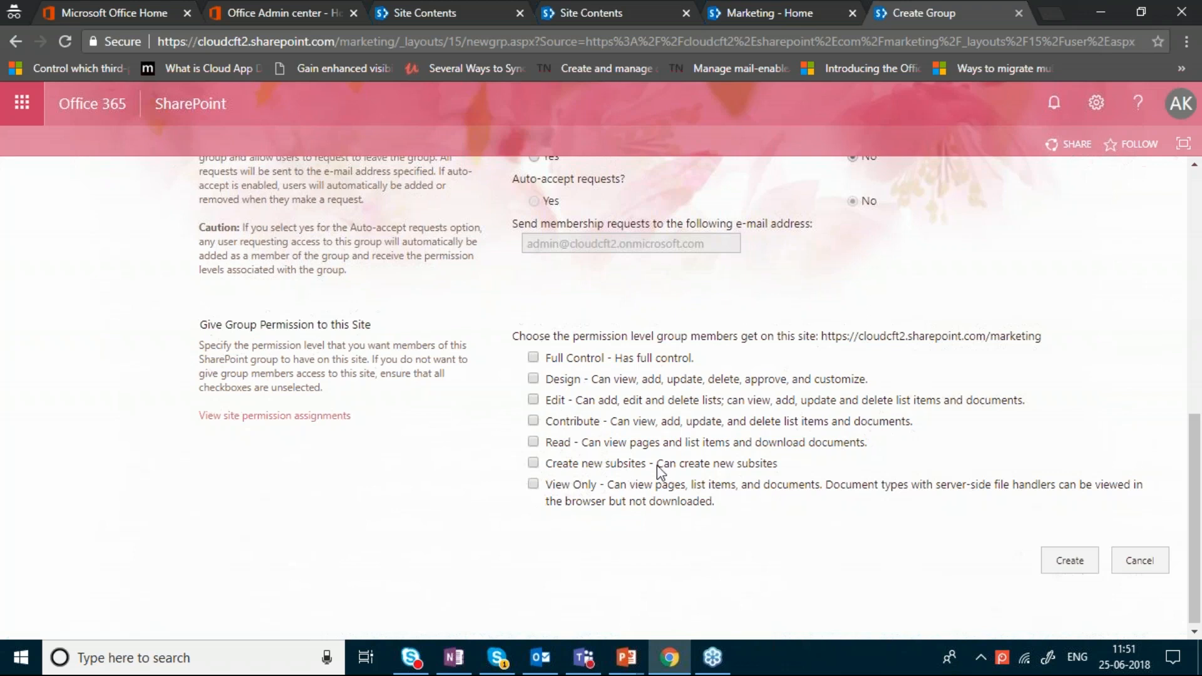
left_click(532, 486)
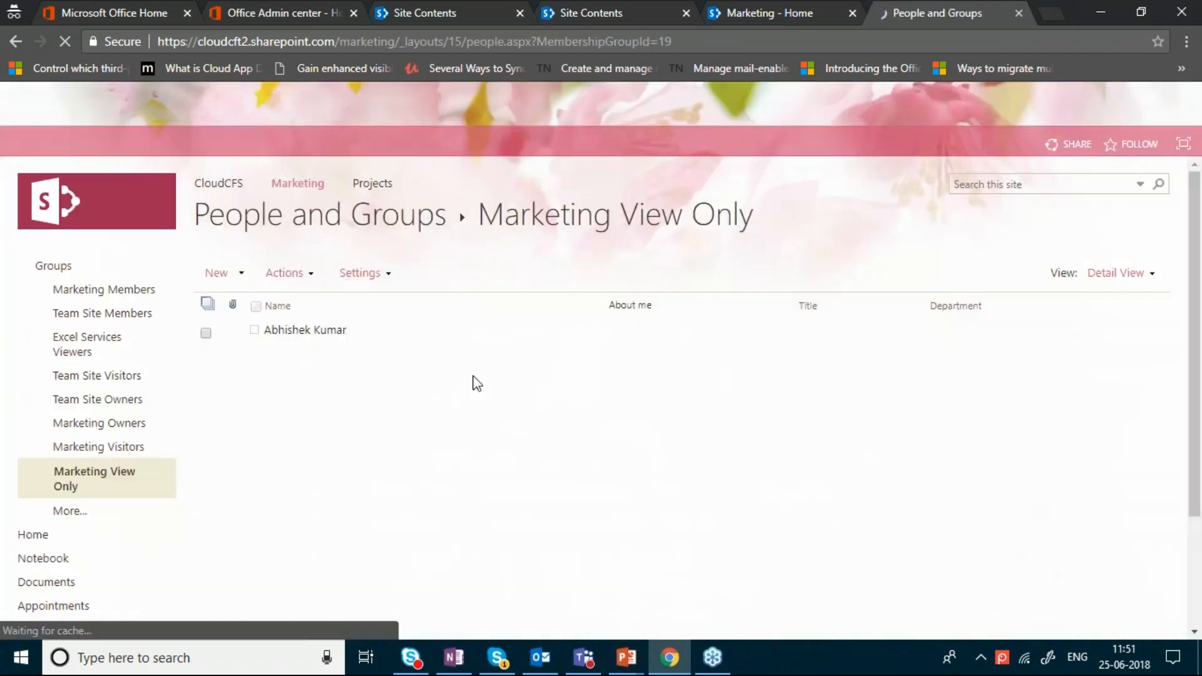
Remove the default user from the Marketing View Only group
left_click(206, 333)
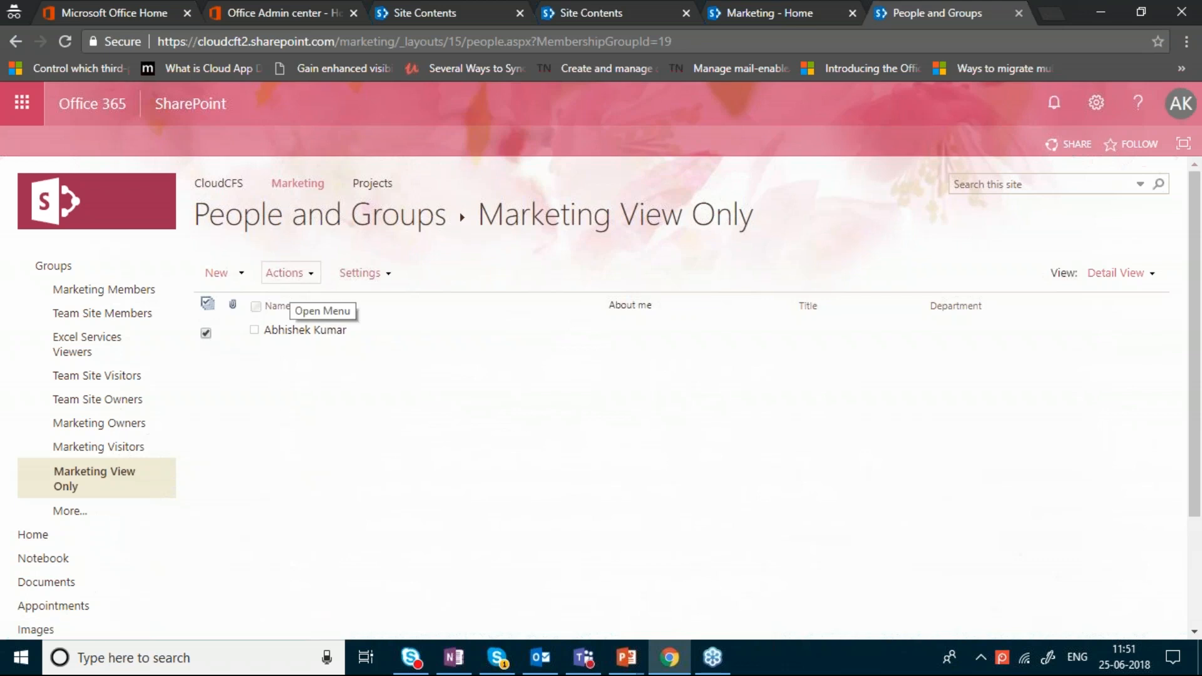
left_click(290, 276)
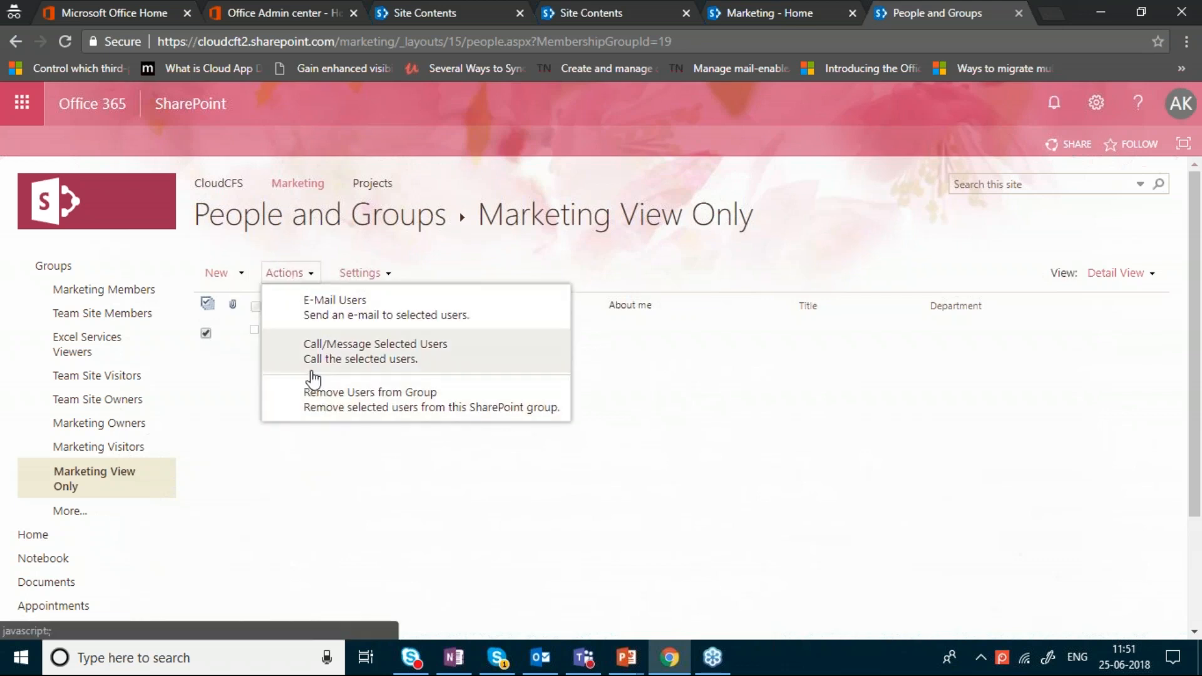
left_click(328, 399)
left_click(683, 263)
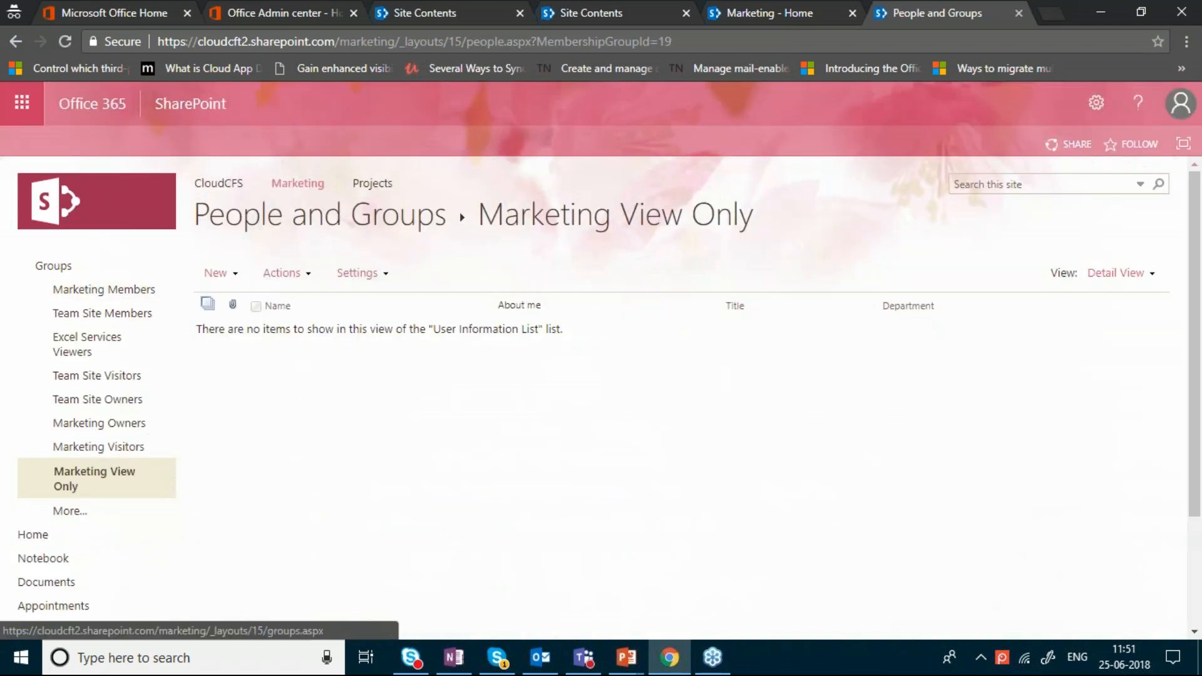
Review the Marketing subsite's site permissions and the membership of its Marketing View Only group
left_click(1097, 102)
left_click(987, 383)
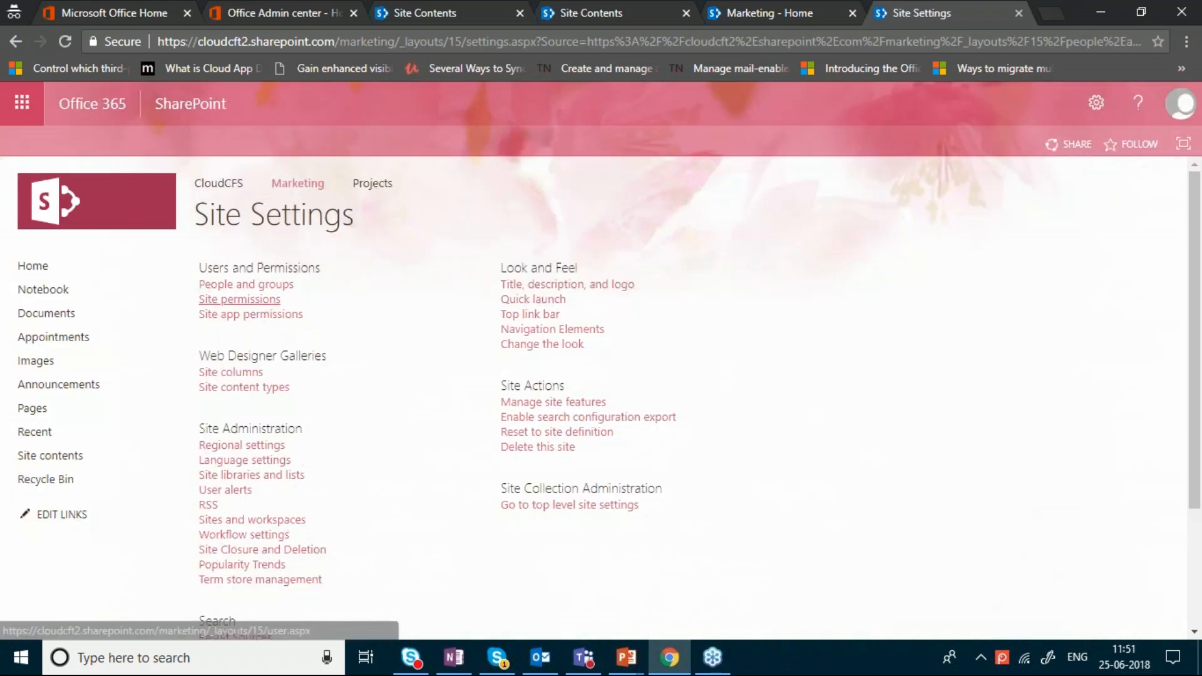
left_click(240, 300)
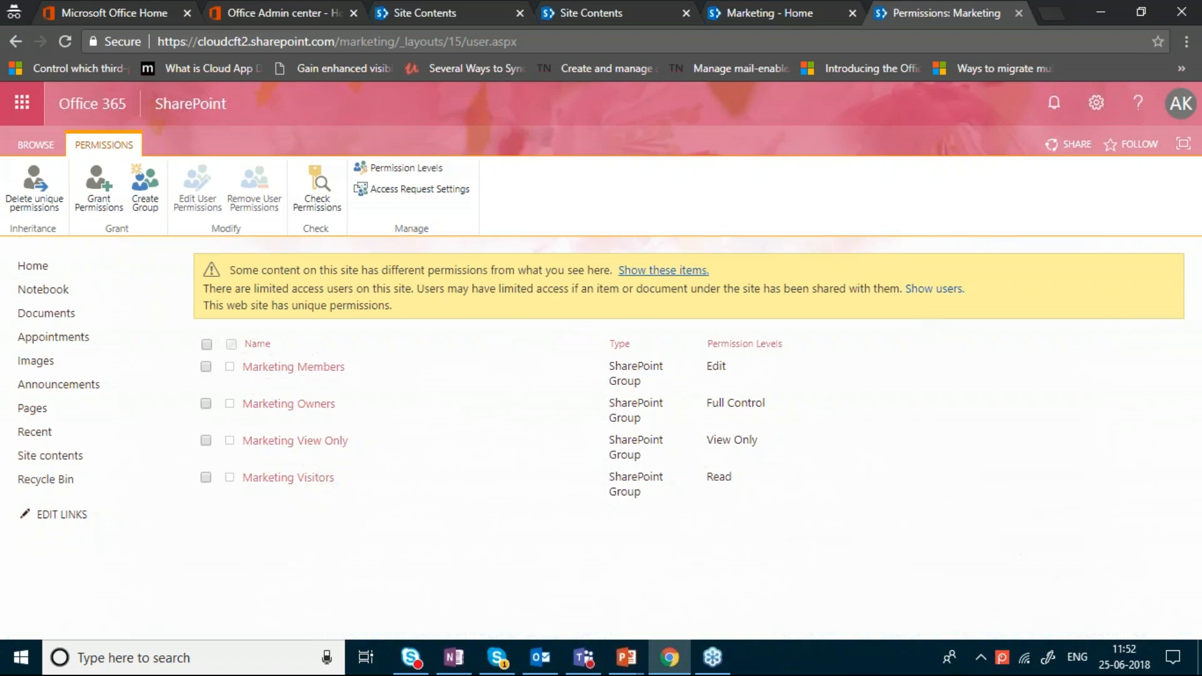
left_click(281, 443)
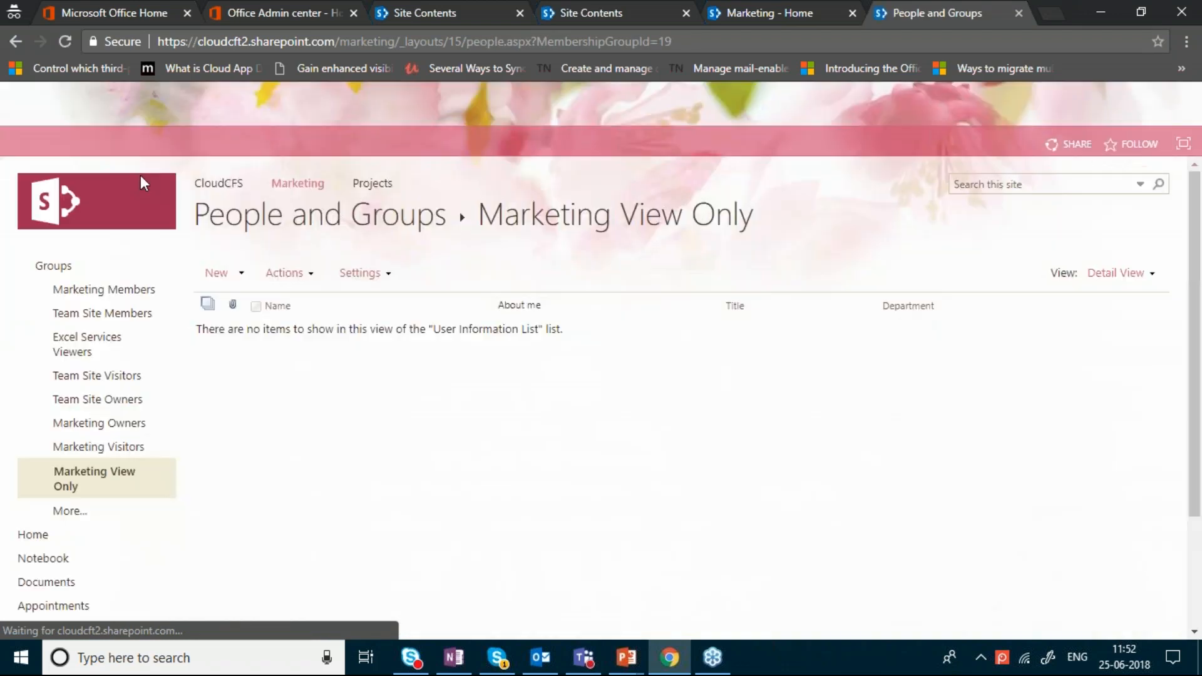
left_click(13, 31)
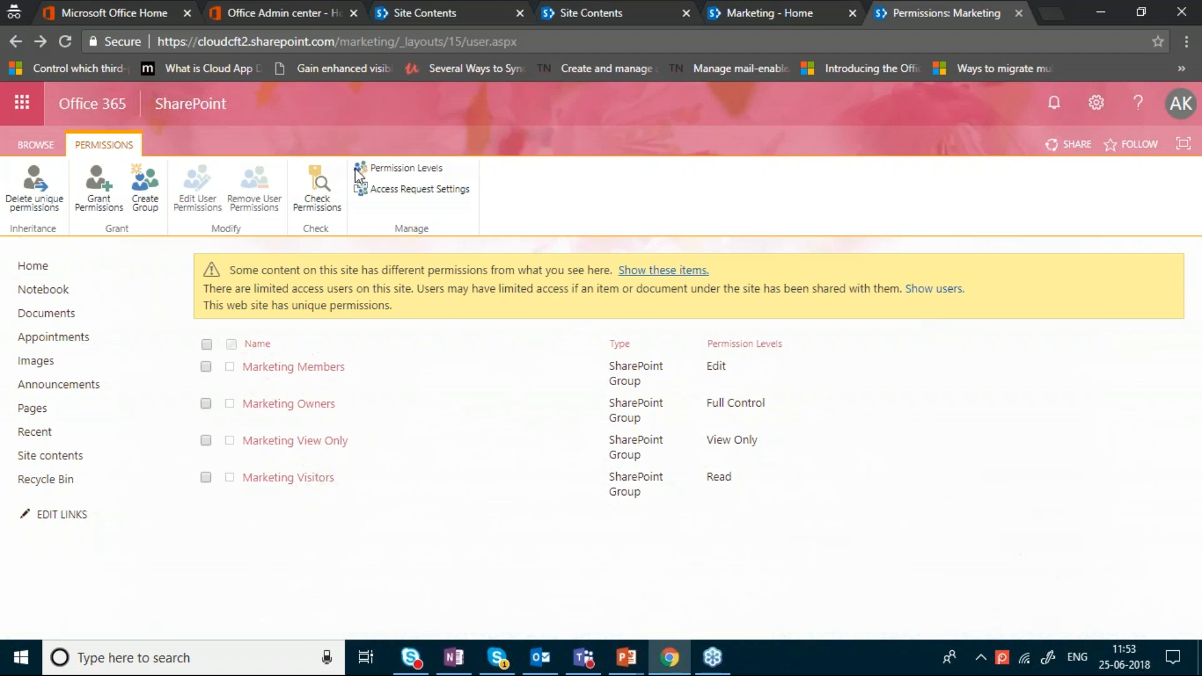
Close the extra Marketing and Site Contents pages and load the CloudCFS home page in the remaining one
left_click(181, 106)
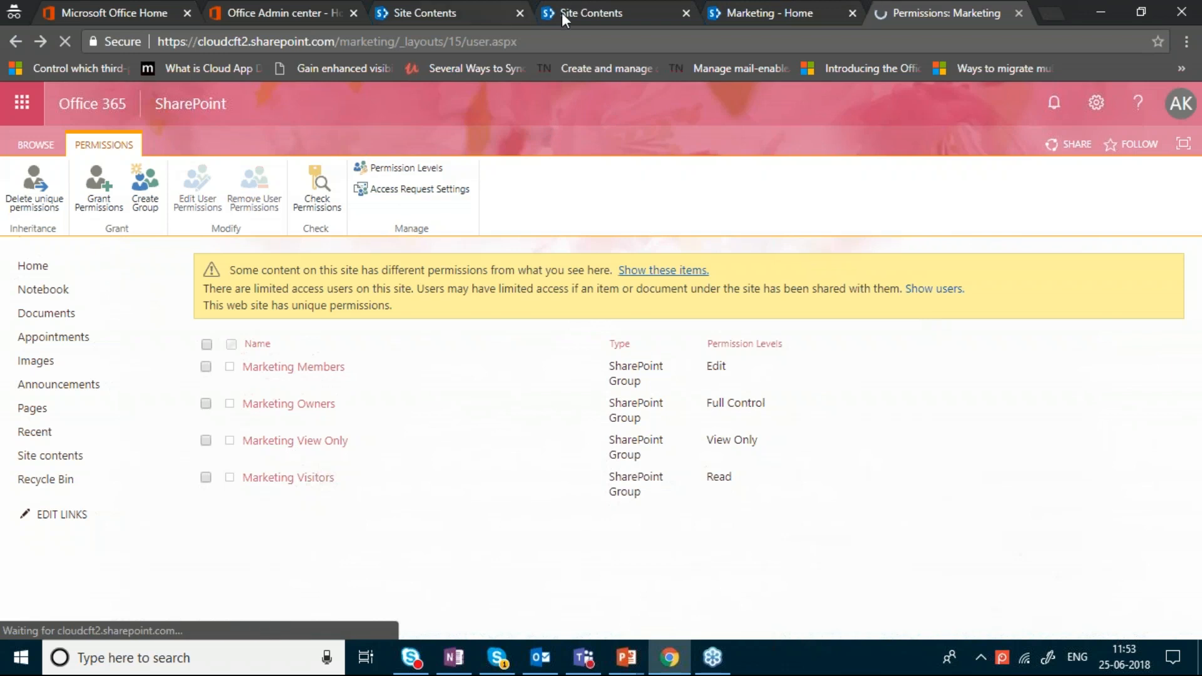
left_click(1019, 14)
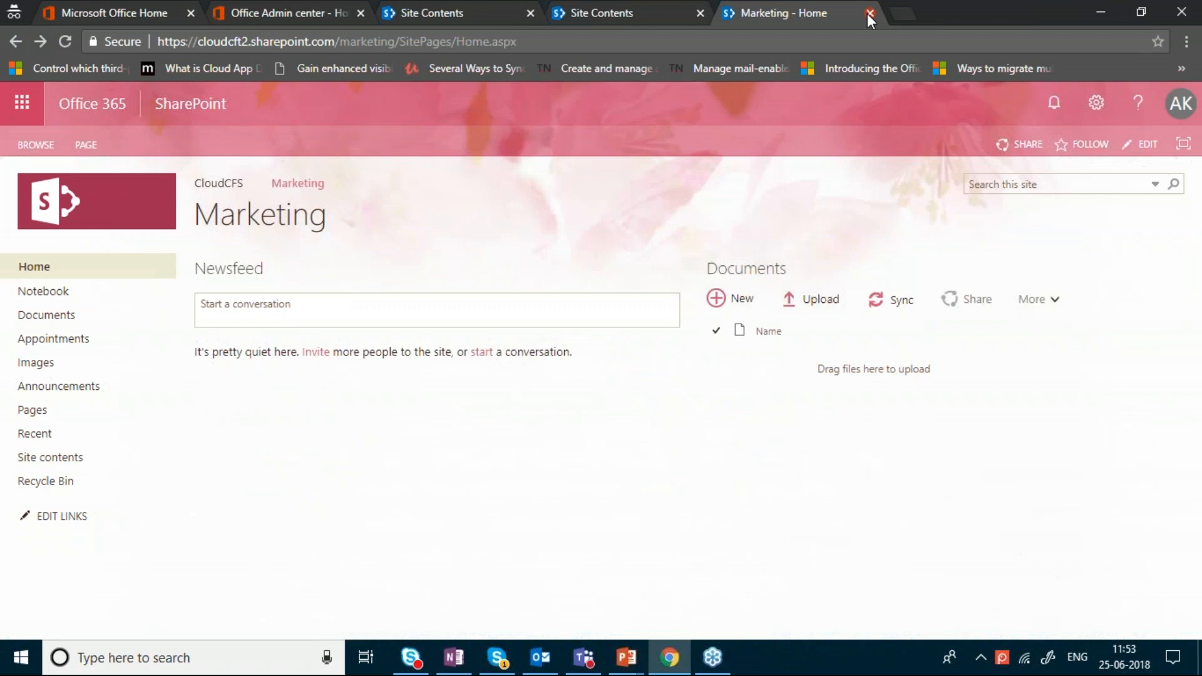
left_click(870, 13)
left_click(701, 13)
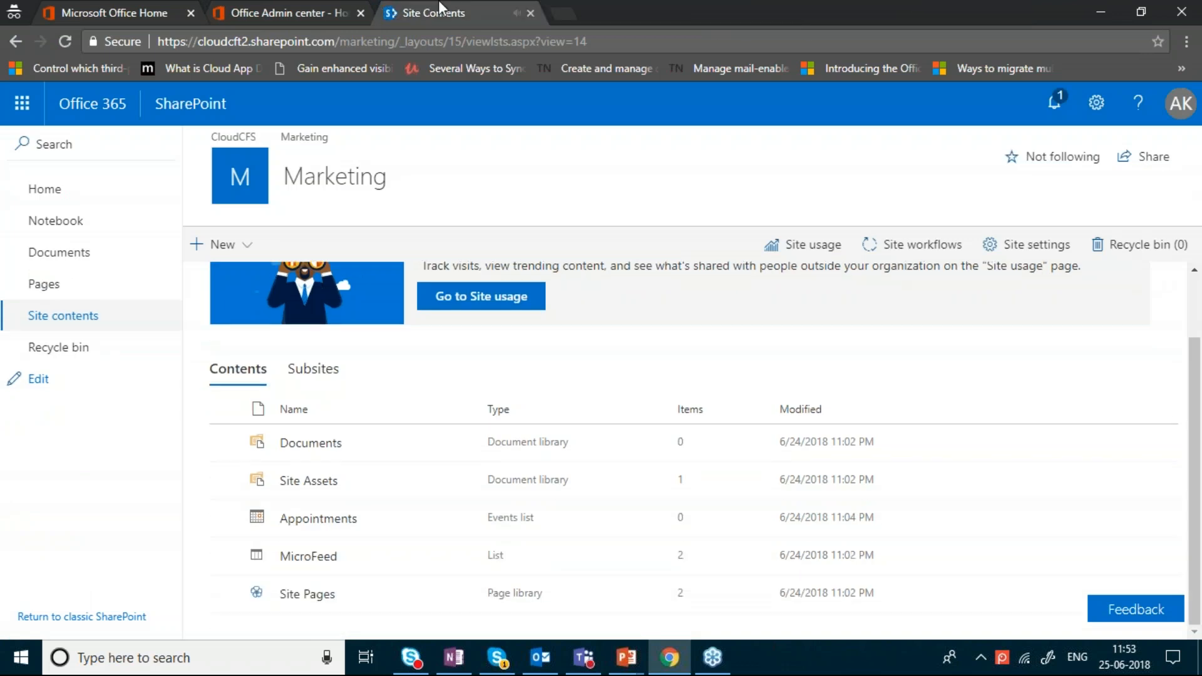
left_click_drag(609, 41, 344, 56)
key("BackSpace")
key("Return")
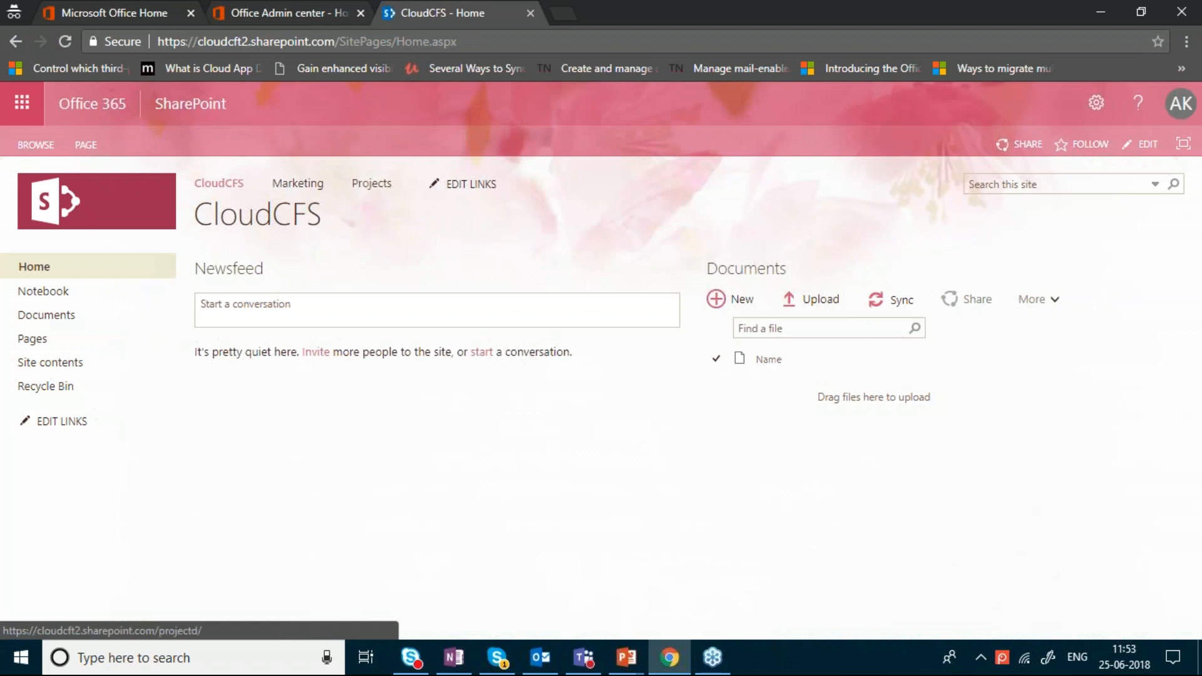
Check the common navigation by visiting the Marketing and Projects subsites and returning to Marketing
left_click(298, 185)
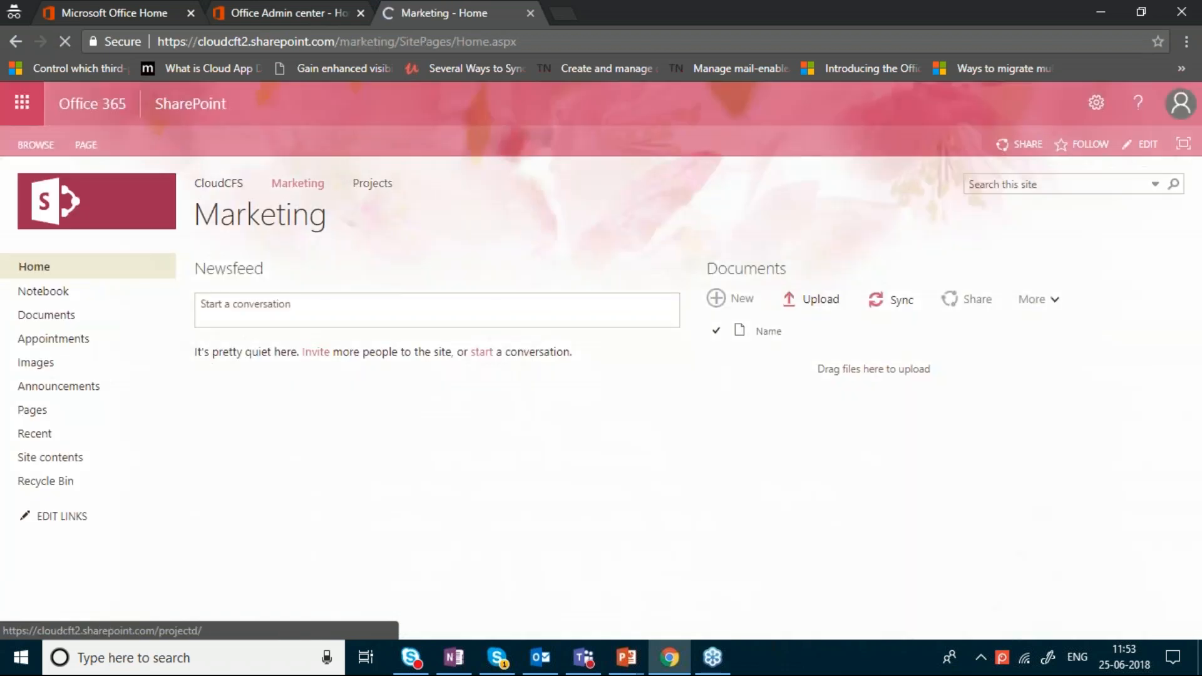
left_click(372, 184)
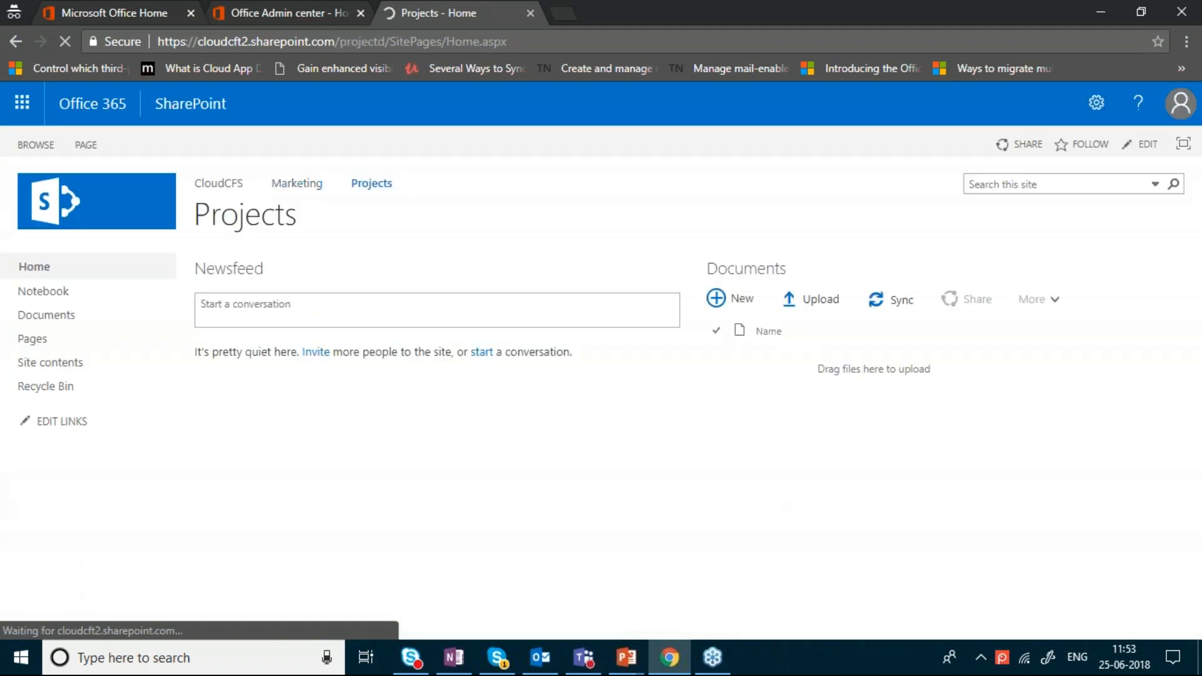
left_click(297, 184)
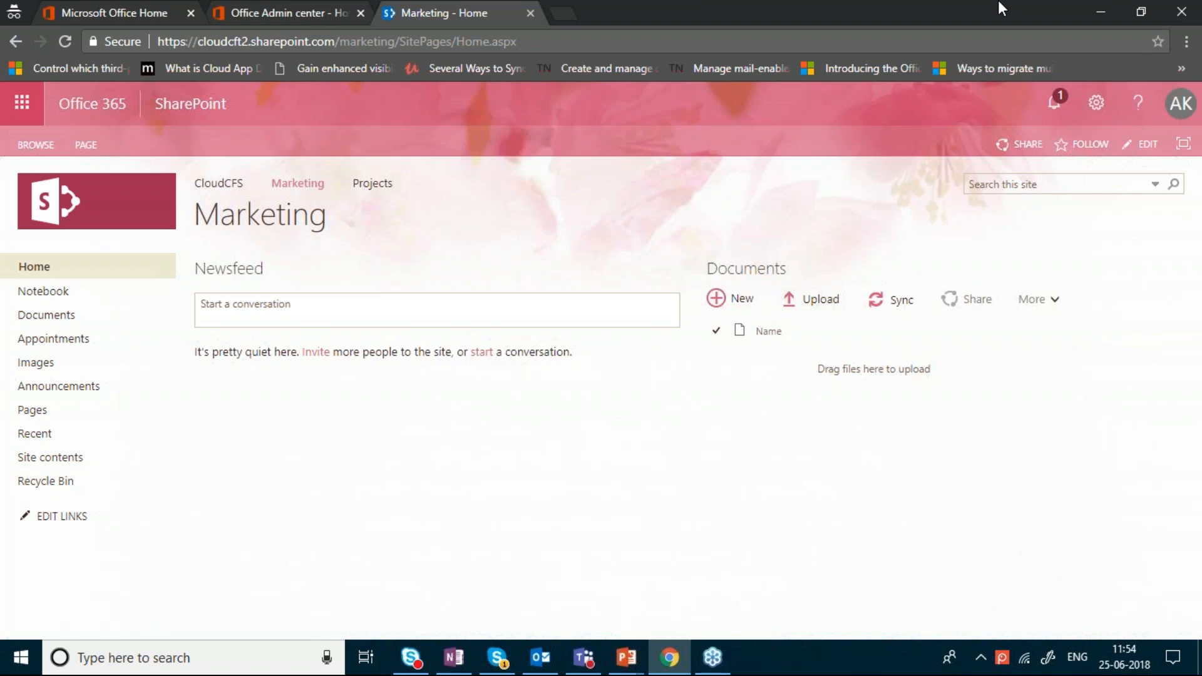
key("alt+Tab")
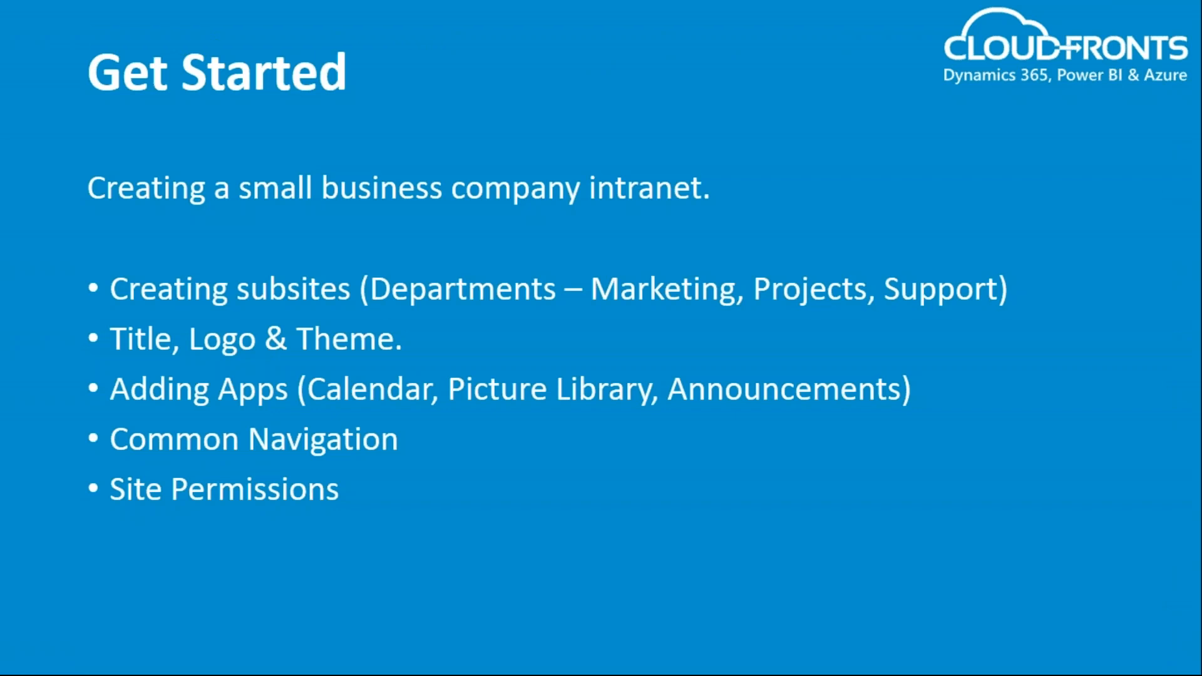
key("Right")
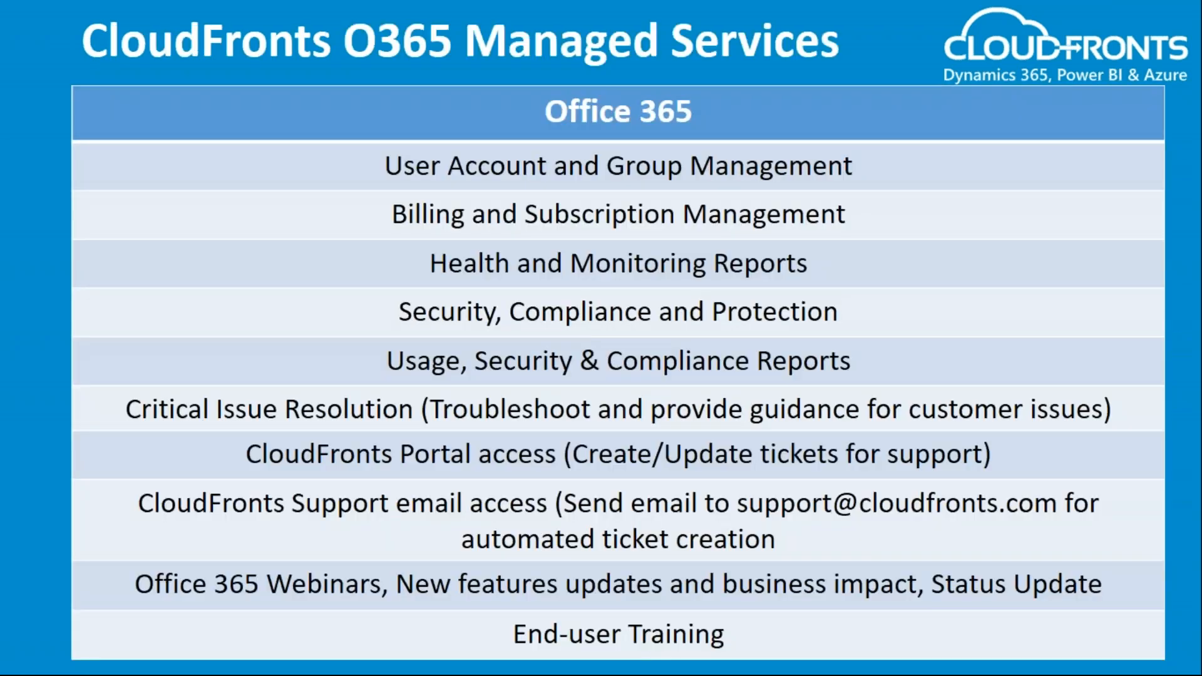